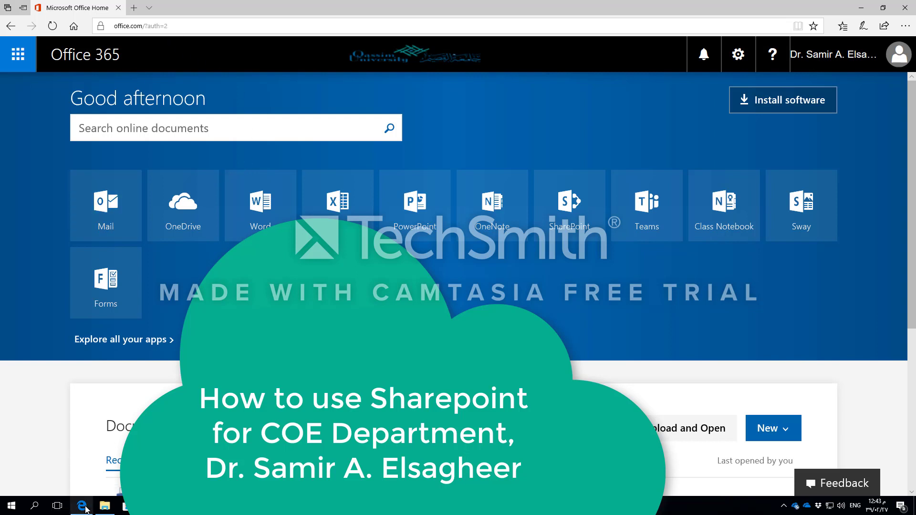
mouse_move(83, 511)
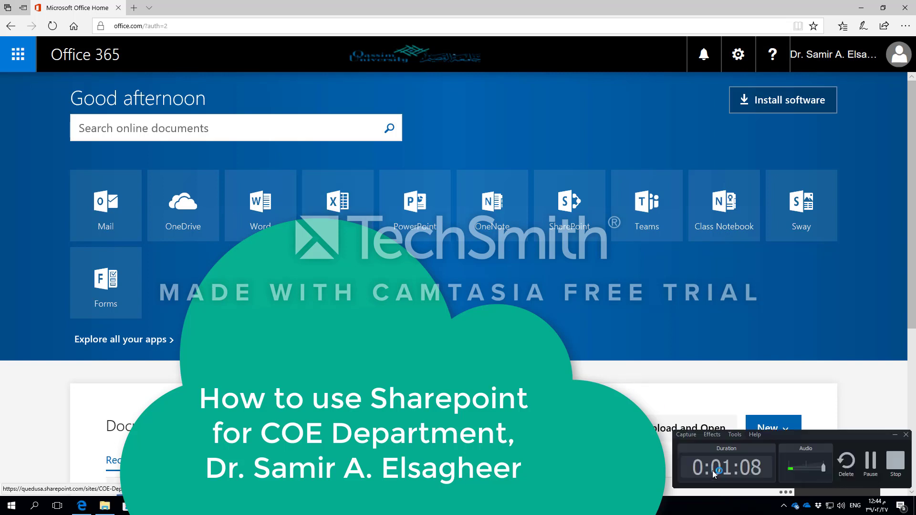
click(874, 466)
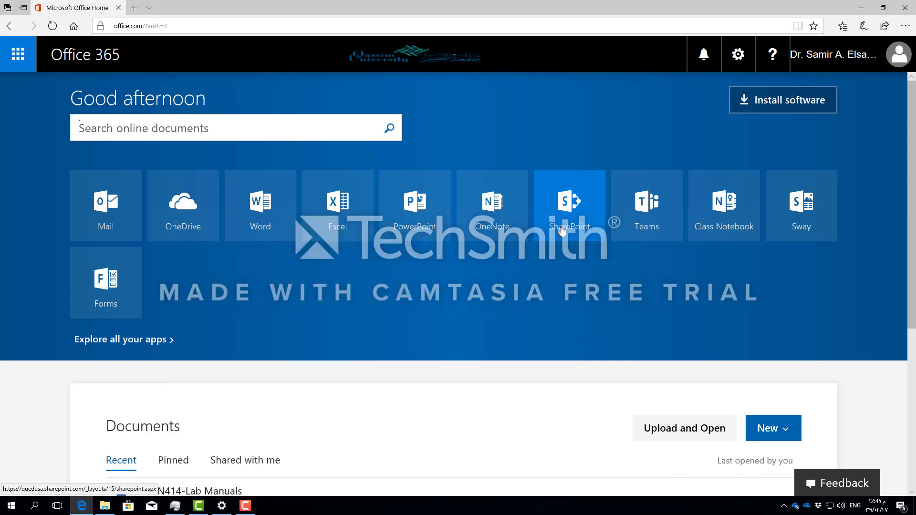
Step: Open SharePoint from the Office 365 home page and reopen it in Internet Explorer
click(563, 231)
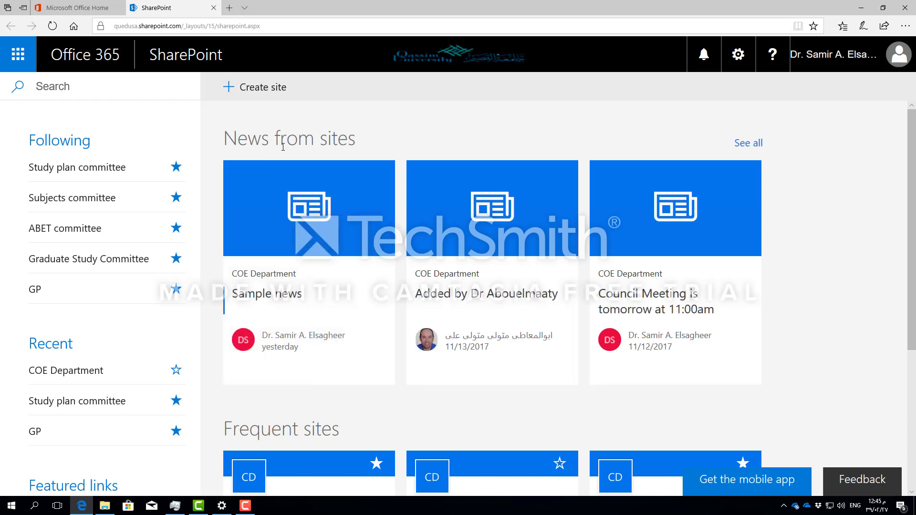
mouse_move(84, 507)
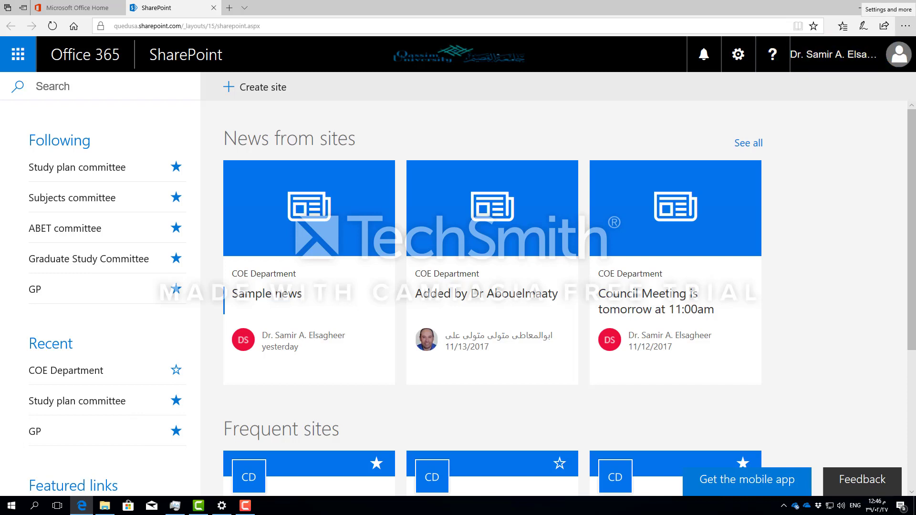
click(906, 26)
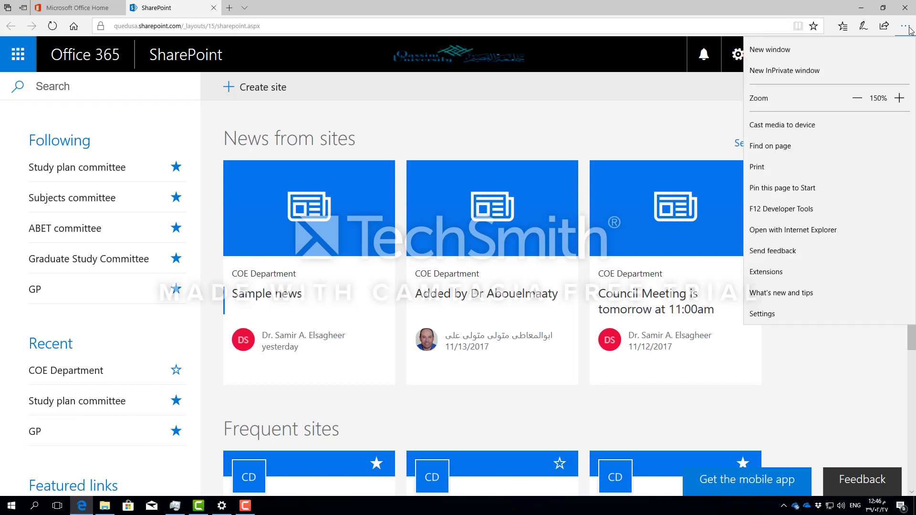
click(792, 237)
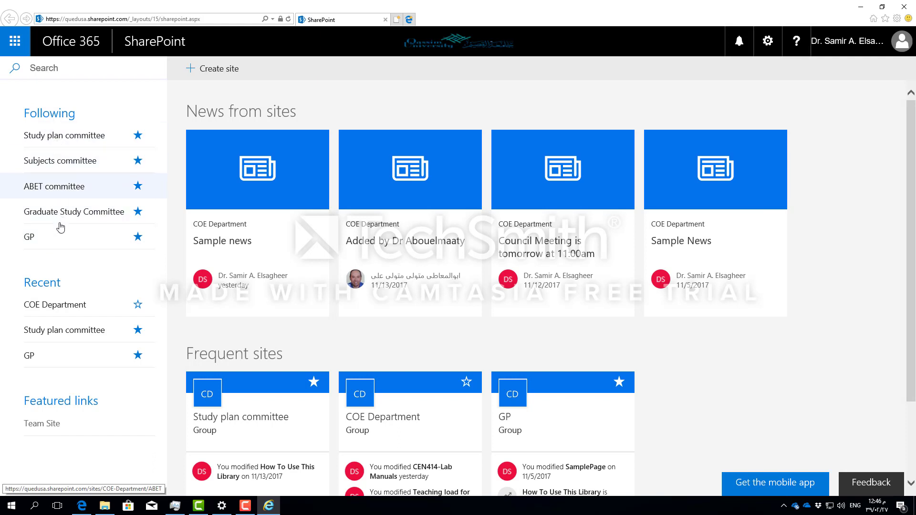
Step: Start a news post on the COE Department site, titled "Congrat to" followed by the honoree's title and name
click(58, 310)
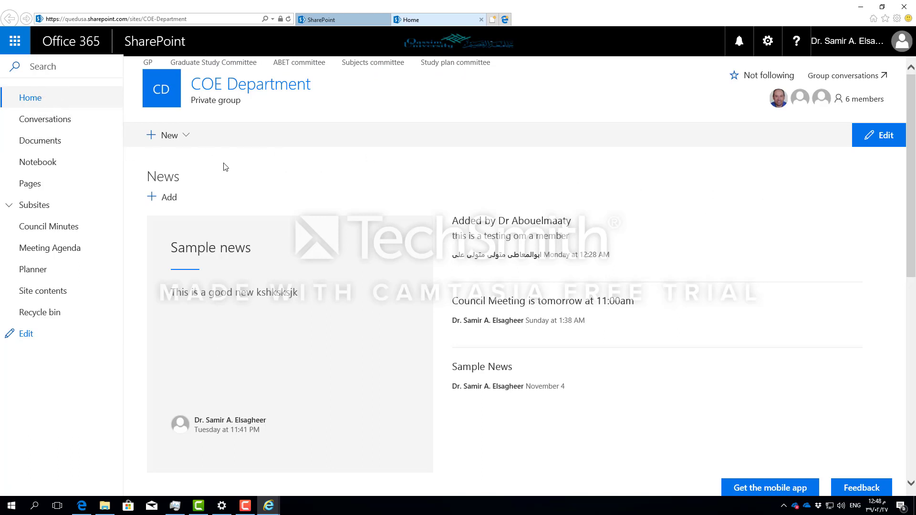
click(161, 198)
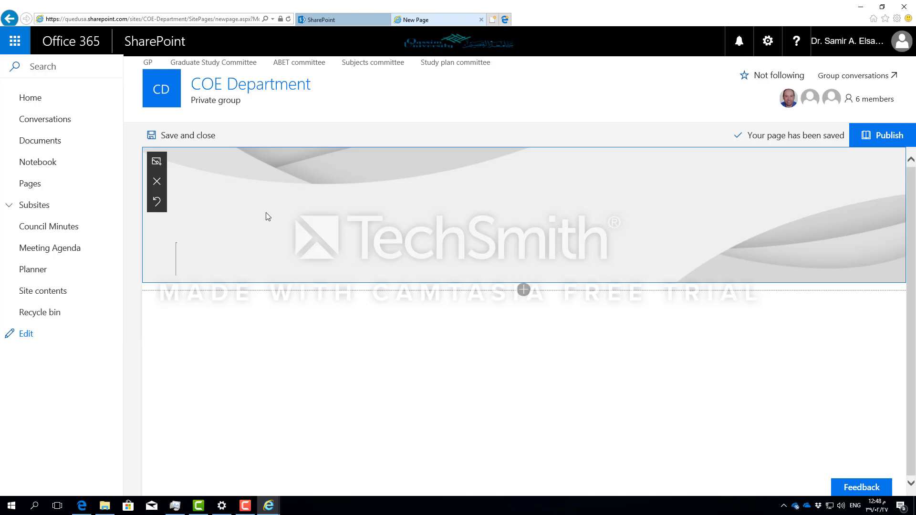
text(Cong)
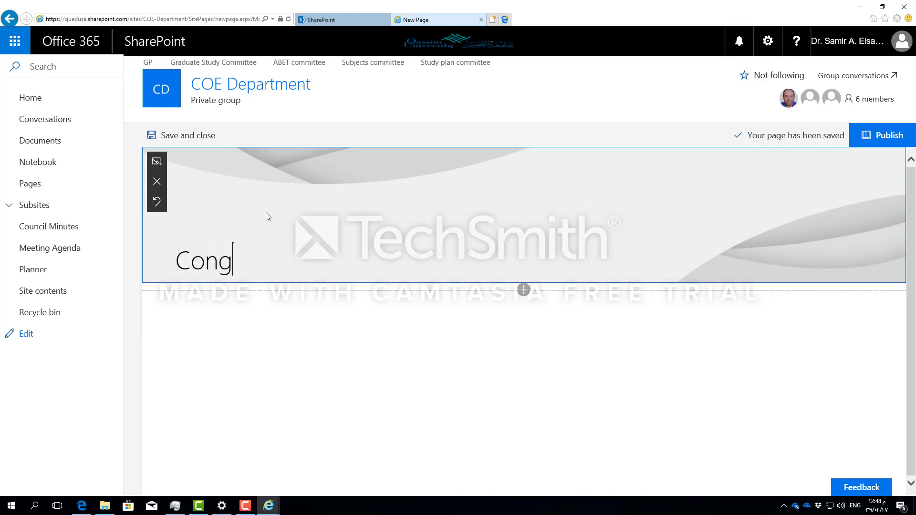
text(rat to)
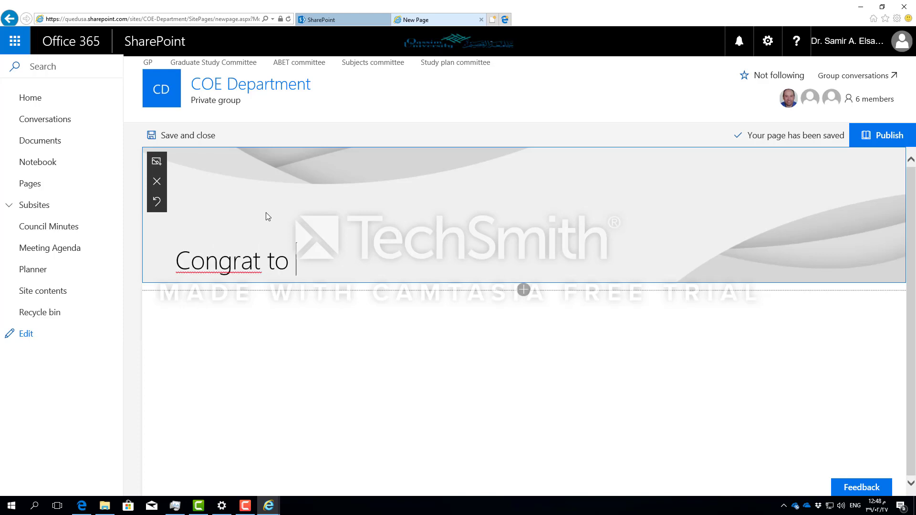
text( Dr. Folan)
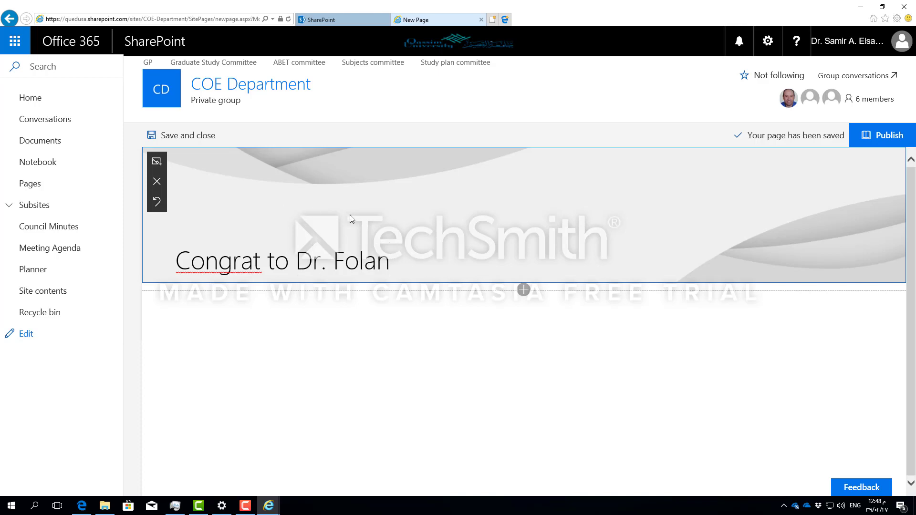
Step: Add a text section below the post's title reading "We would like to jsjhhsjhsjhsjhklsddkl"
click(524, 290)
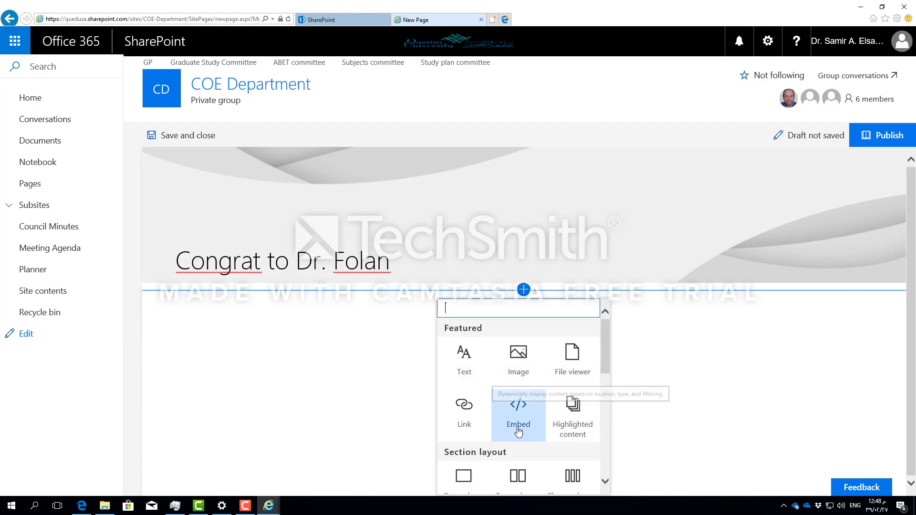
drag(606, 341, 605, 379)
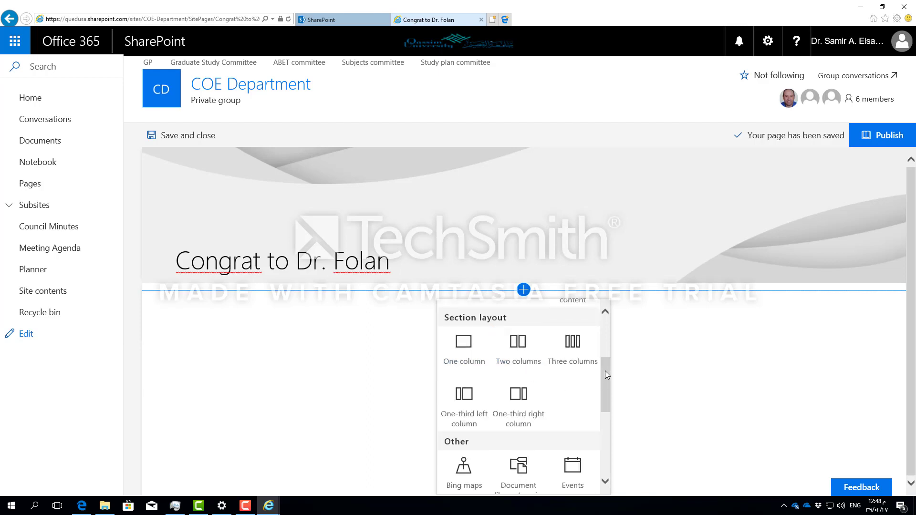
drag(605, 371, 605, 382)
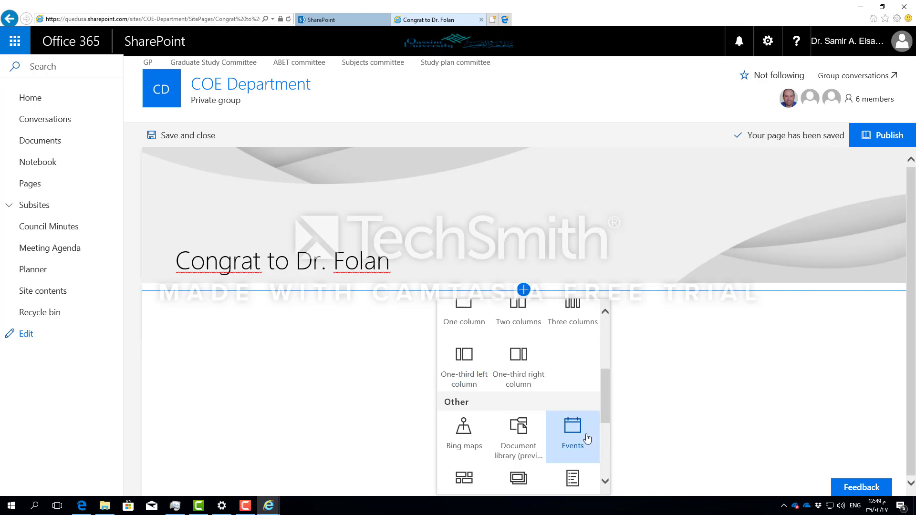
drag(604, 389, 605, 411)
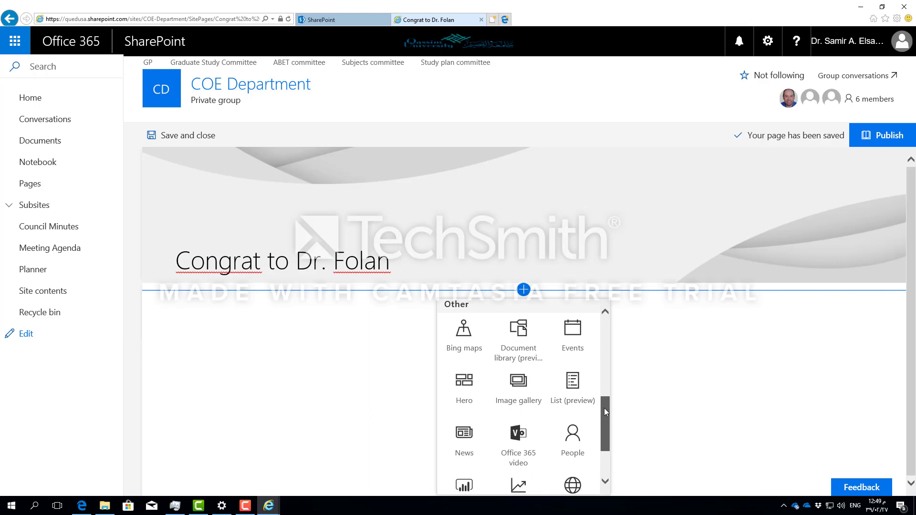
drag(605, 411, 610, 323)
click(467, 356)
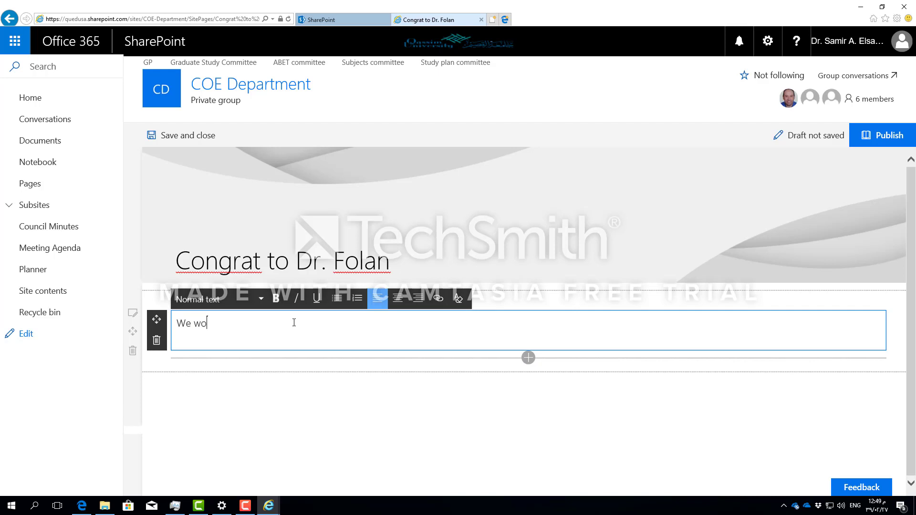
text(We would like to jsjhhsjhsjhsjhklsddkl)
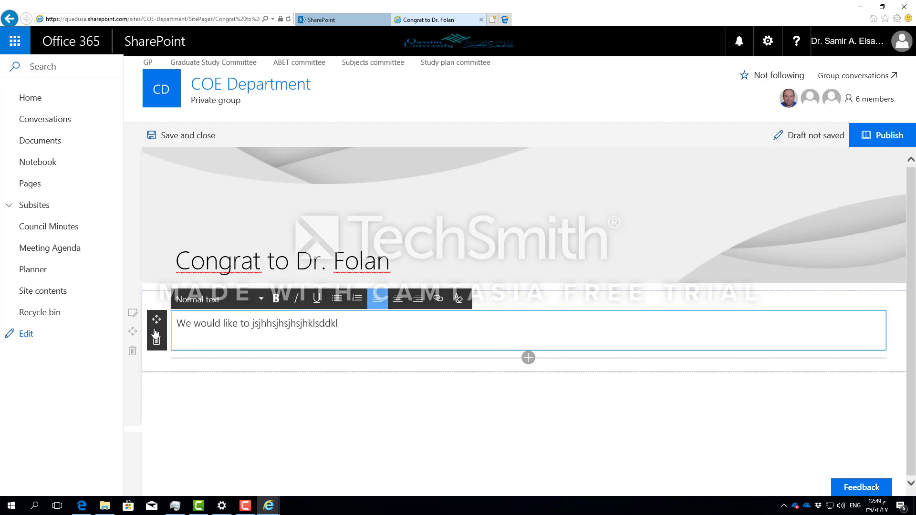
Step: Make all of the body text bold and publish the news post
key(ctrl+a)
click(276, 299)
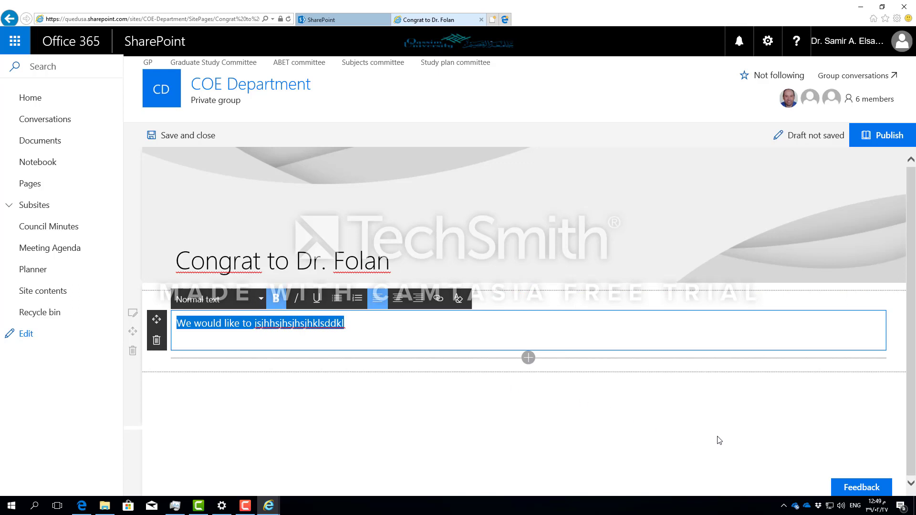
click(727, 448)
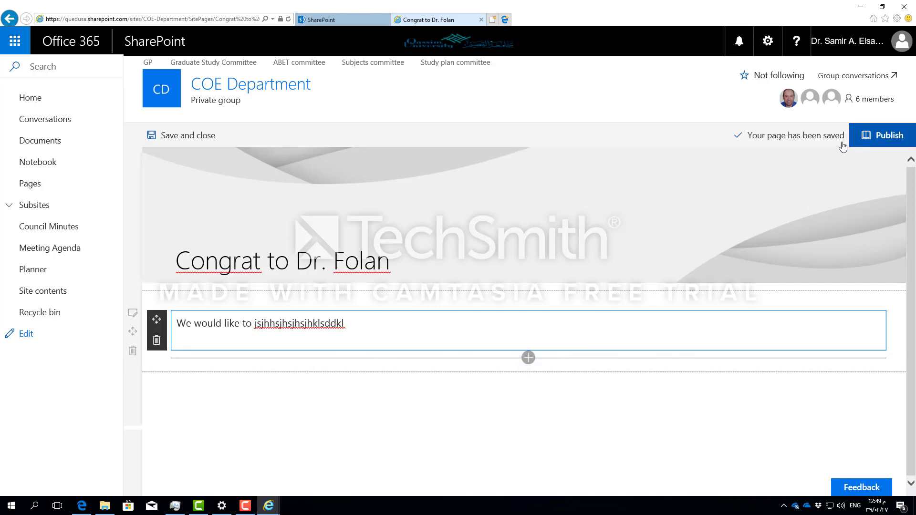
click(888, 136)
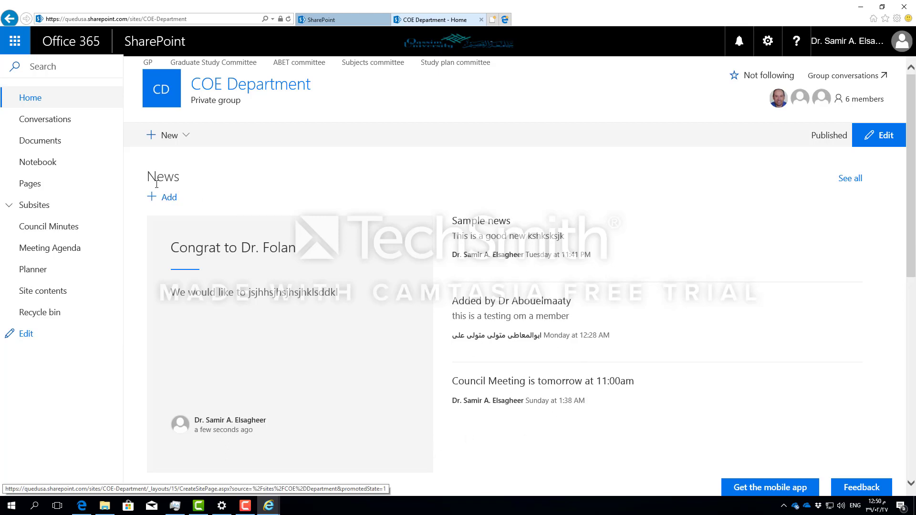
Step: Review the News and Activity sections of the site's home page and the types of new items it offers
scroll(334, 178, down, 5)
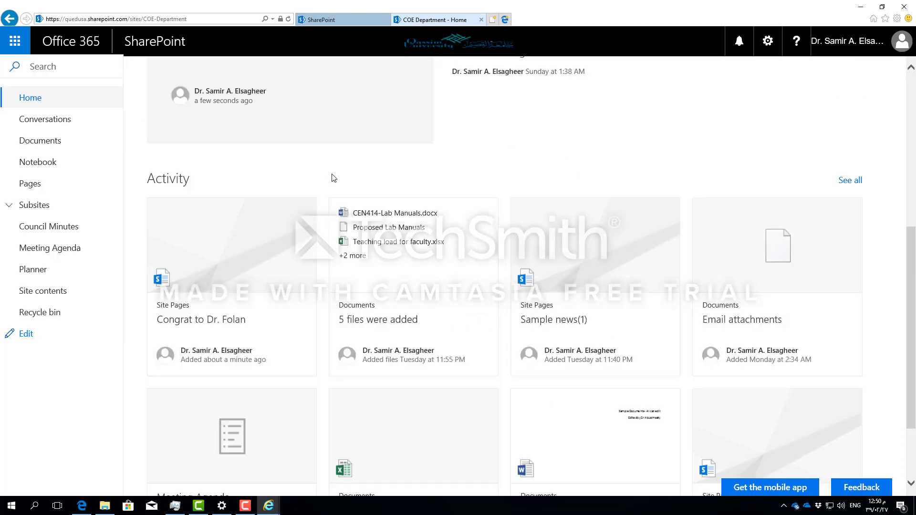
scroll(334, 178, up, 4)
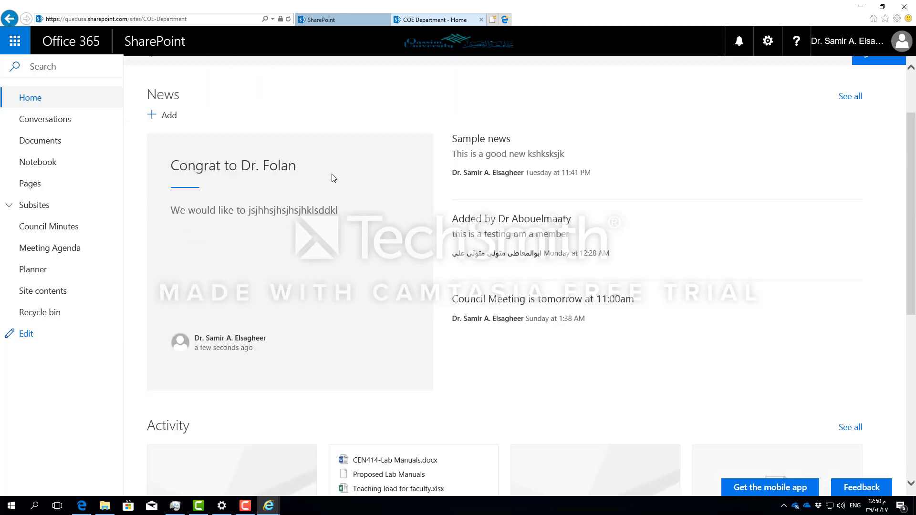
scroll(334, 178, down, 3)
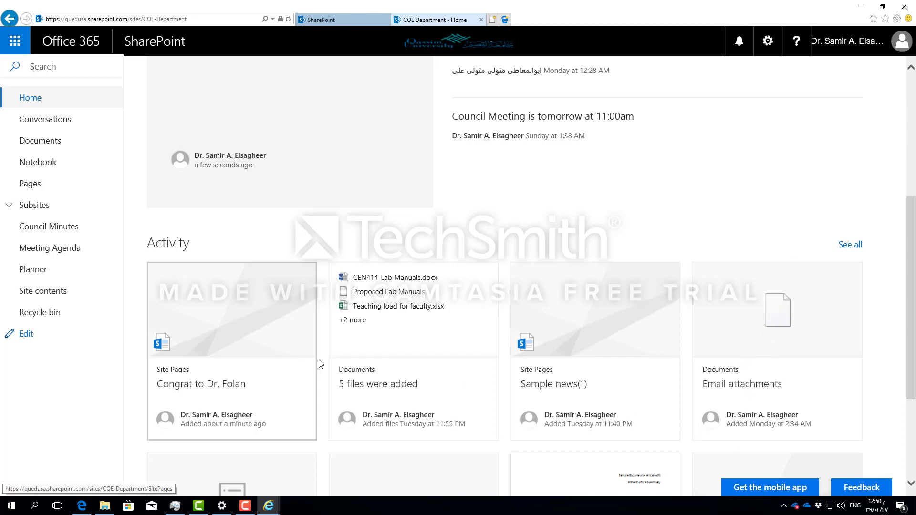
scroll(317, 365, down, 3)
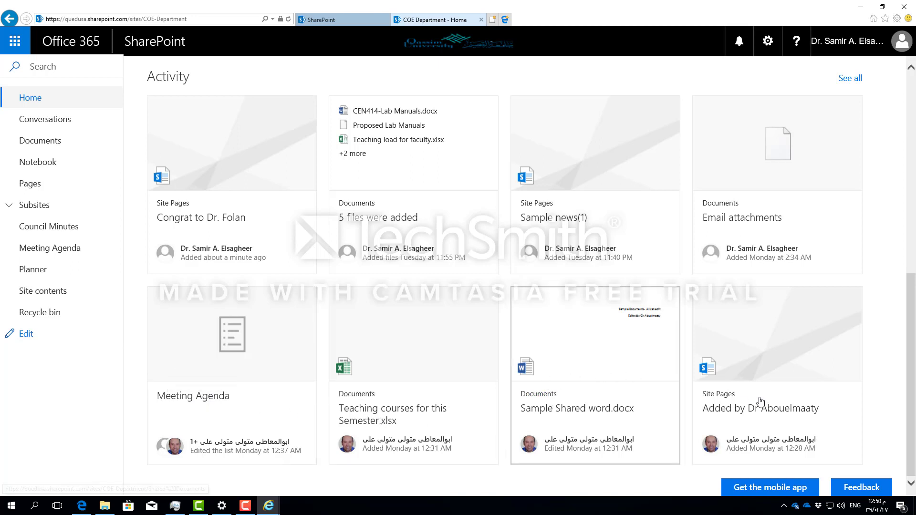
scroll(404, 368, up, 8)
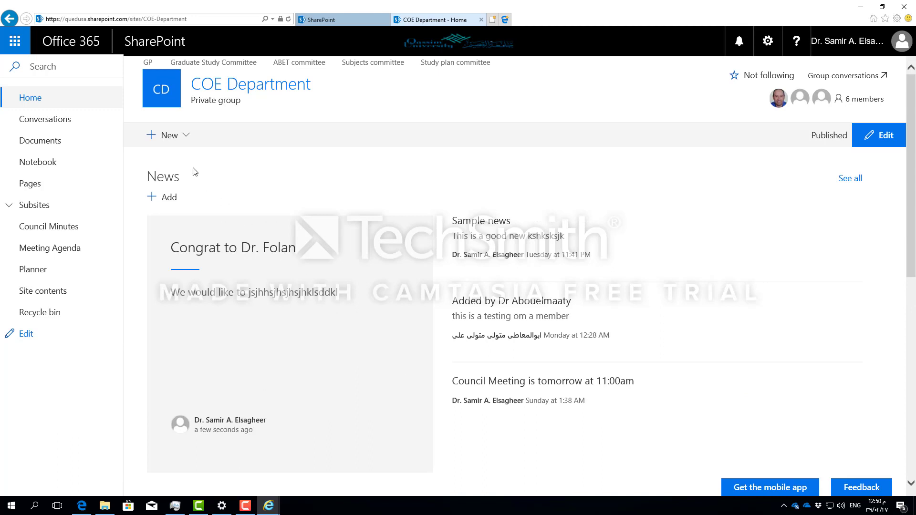
click(186, 136)
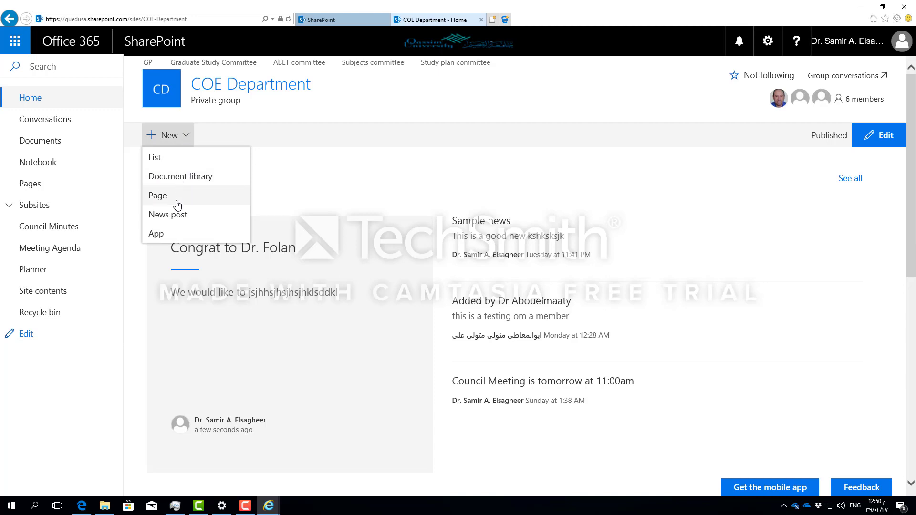
click(66, 403)
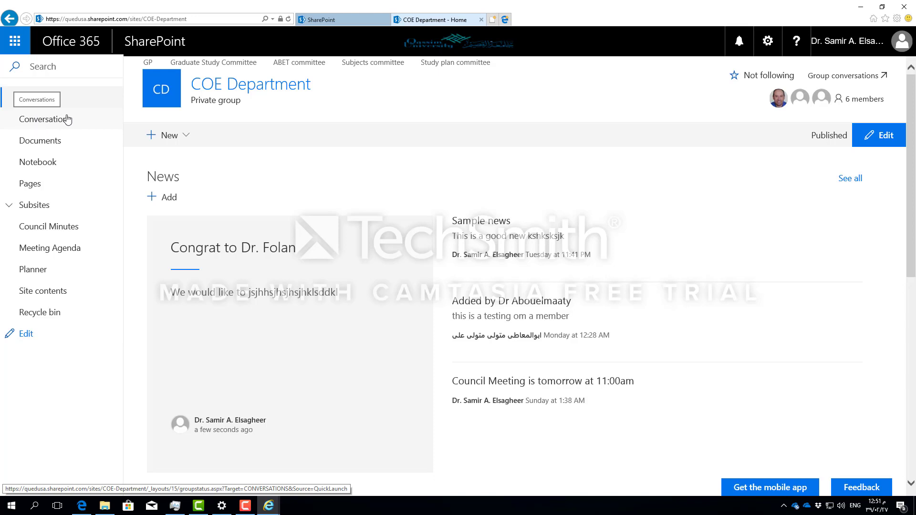
Step: Open the group's conversations, and reopen the COE Department site from the SharePoint start page
click(42, 122)
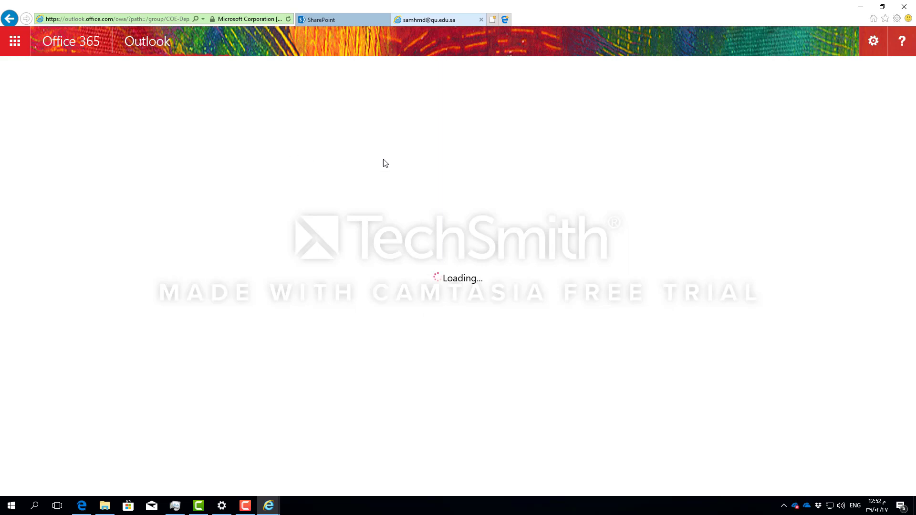
click(357, 18)
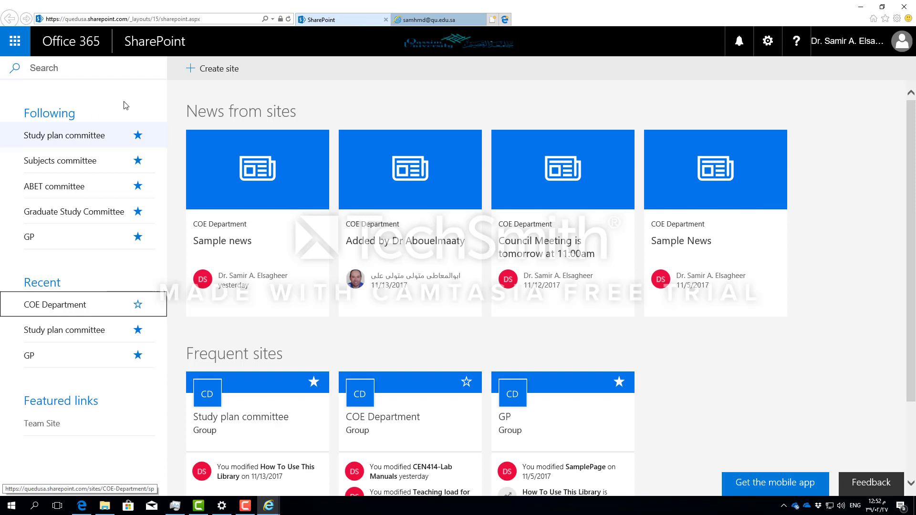
click(49, 304)
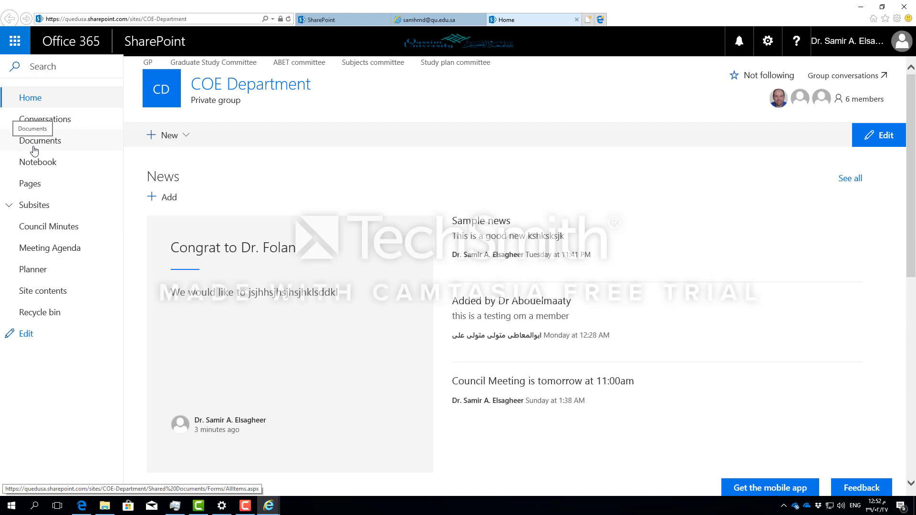
Step: Create a folder named 391 inside the Department Council Minutes folder of the site's Documents library
click(39, 146)
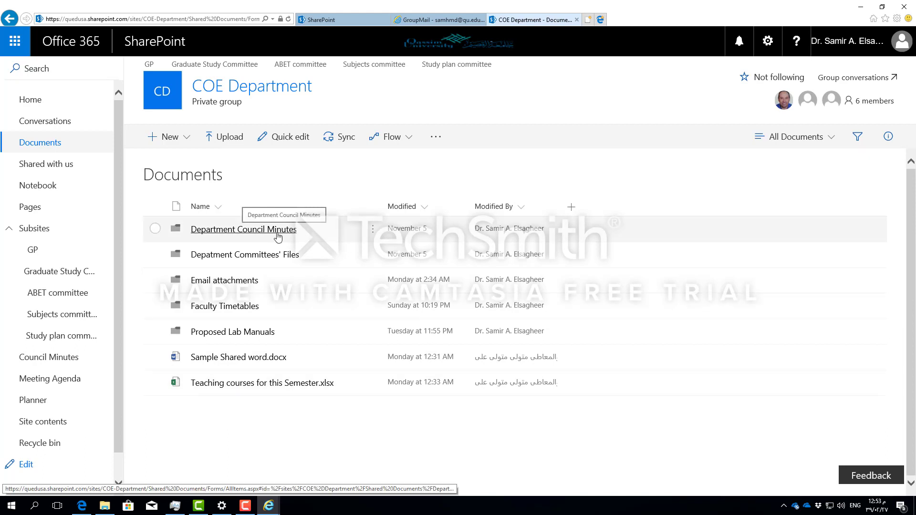
click(227, 232)
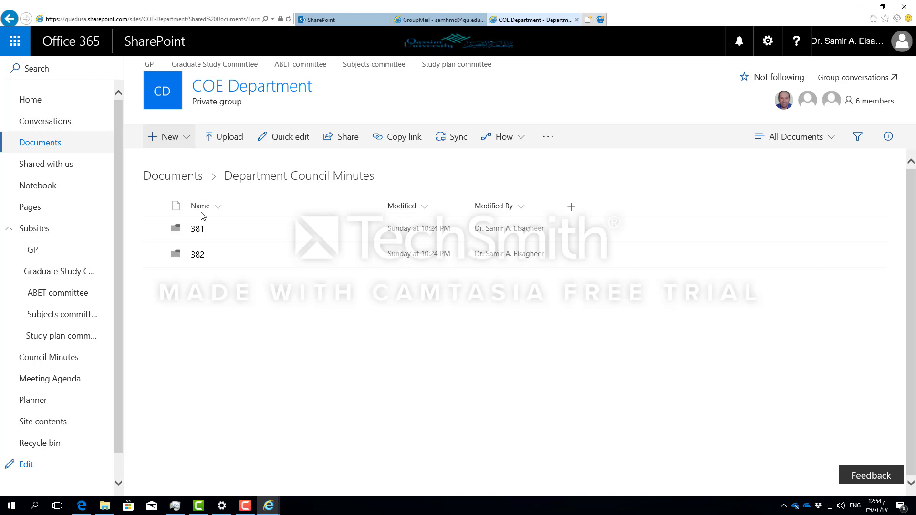
click(188, 140)
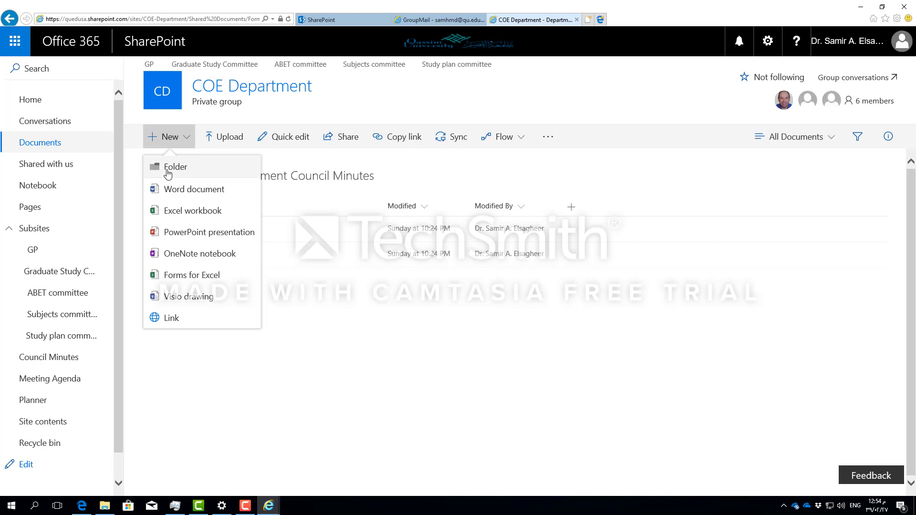
click(168, 174)
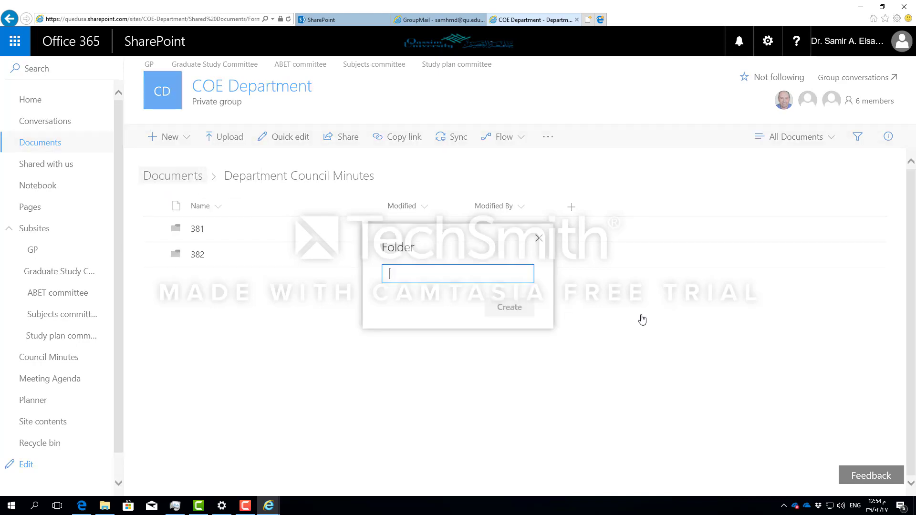
text(391)
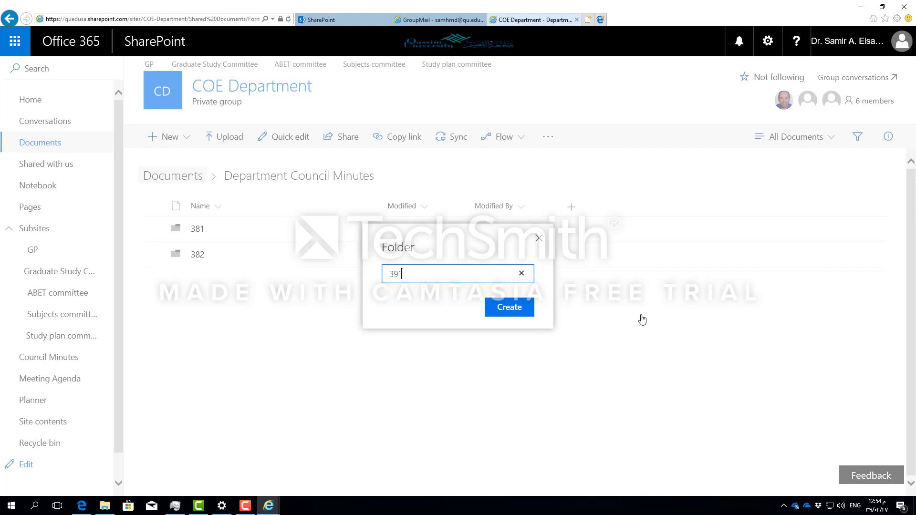
click(509, 307)
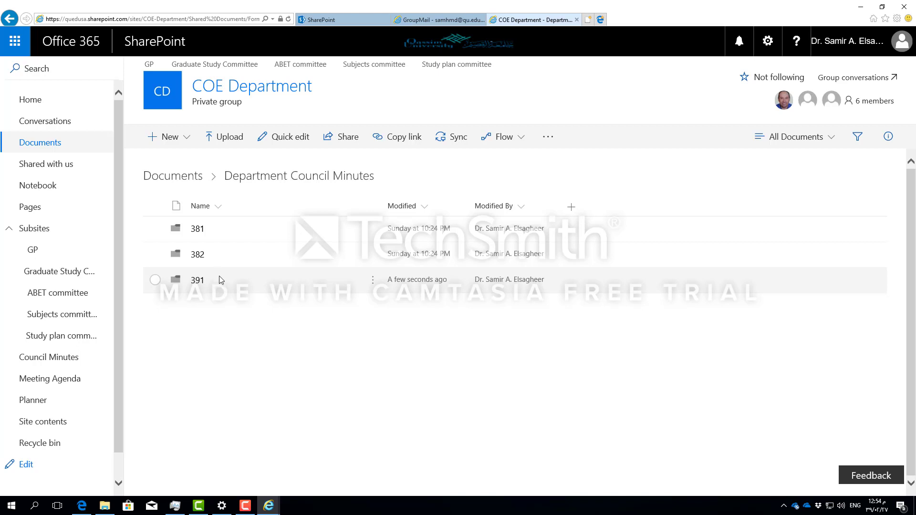
Step: Open the 381 folder and bring up the version history of Minutes4 13-12-2017.docx
click(198, 229)
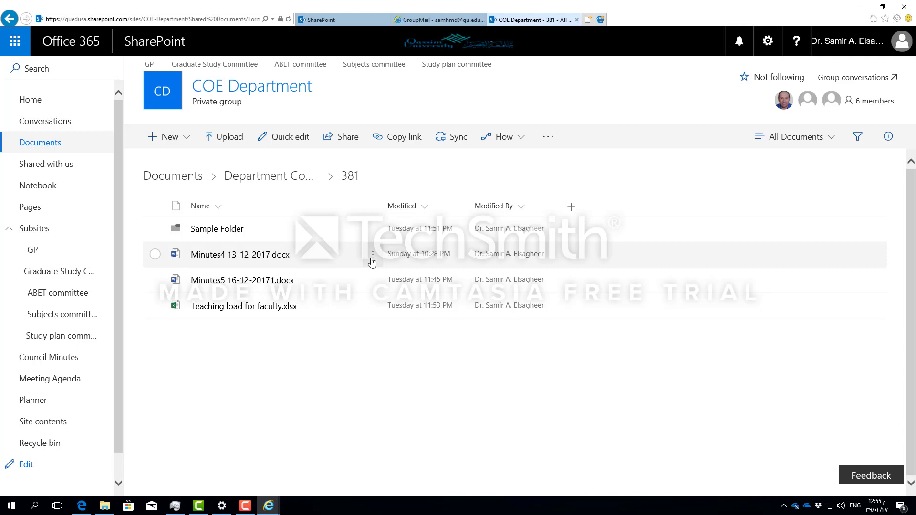
click(372, 262)
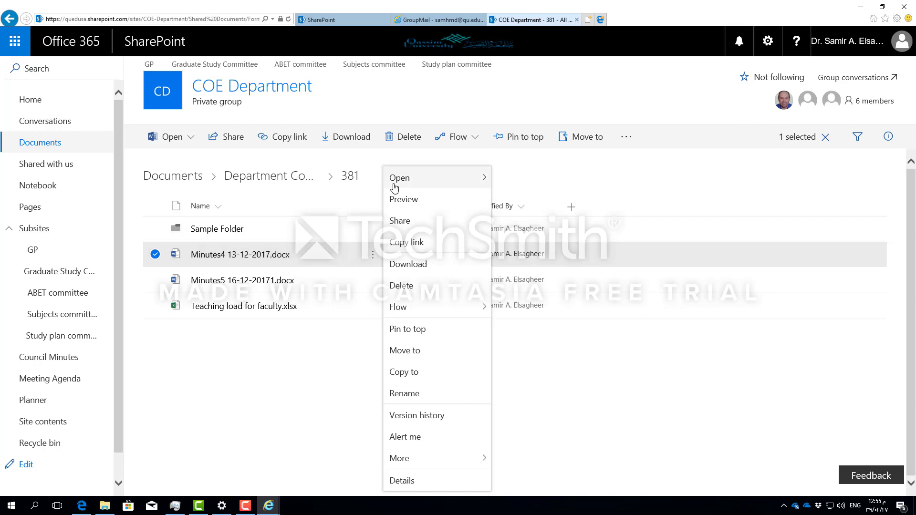
mouse_move(395, 178)
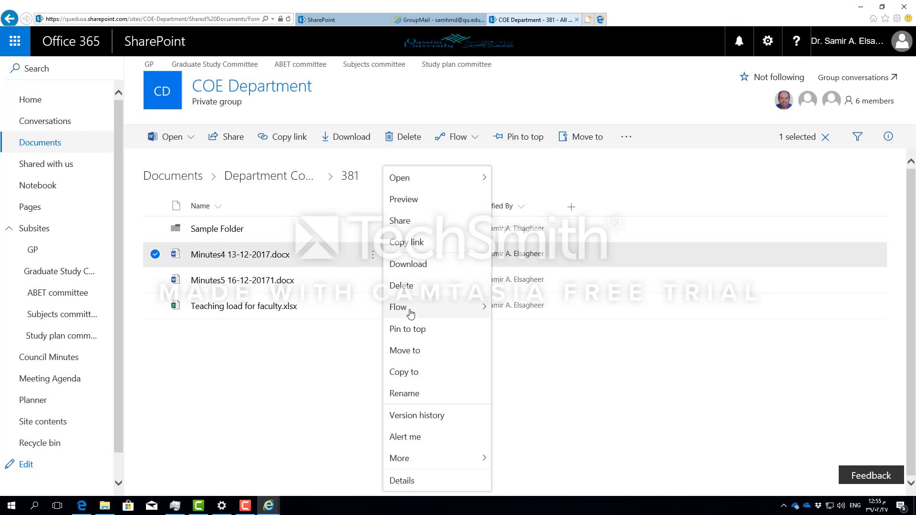
mouse_move(410, 314)
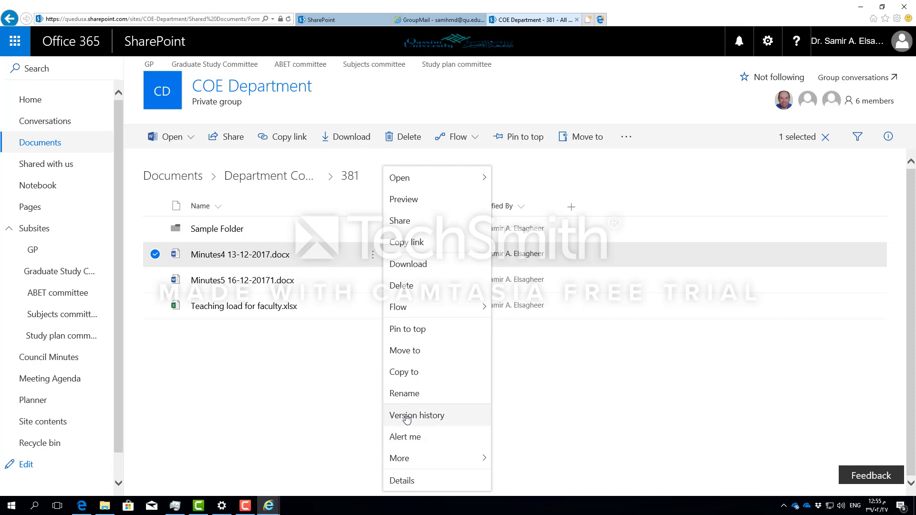
click(407, 419)
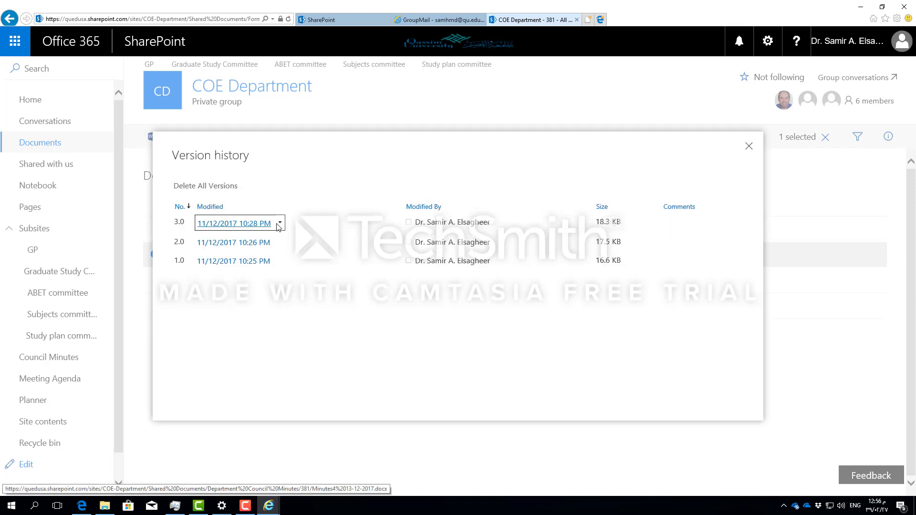
Step: Examine the options for version 2.0 in the version history, close it, and review the actions available for Minutes4 13-12-2017.docx
click(281, 242)
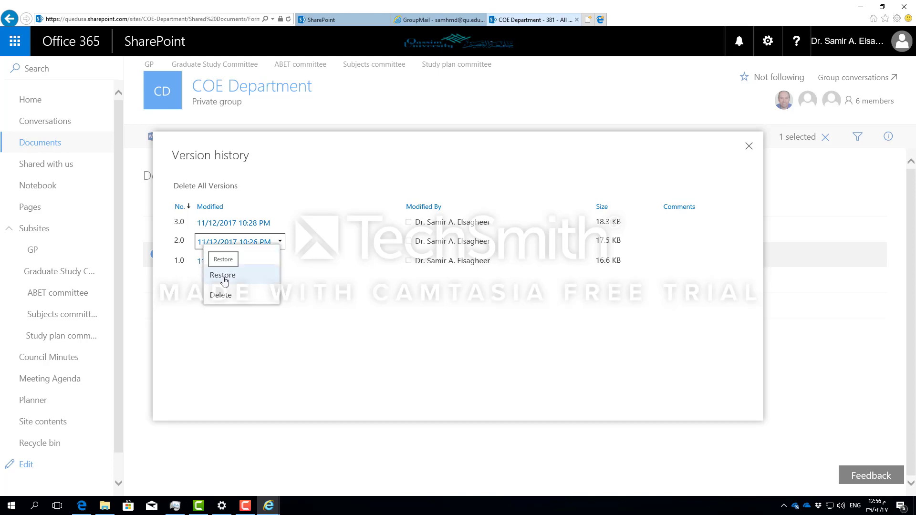
click(433, 334)
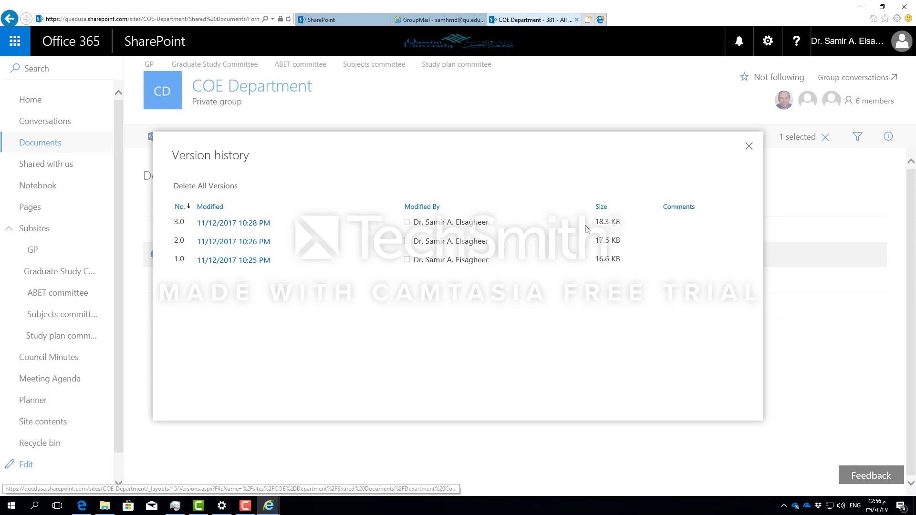
click(281, 242)
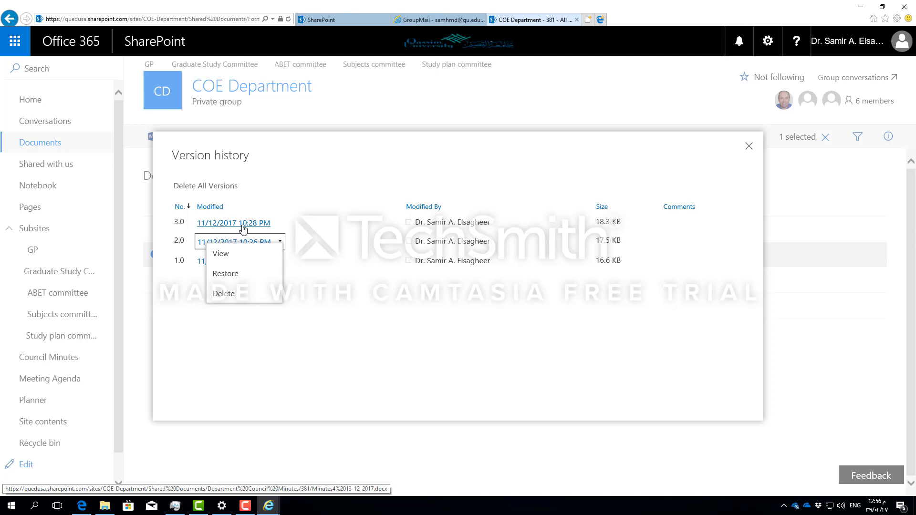
click(227, 277)
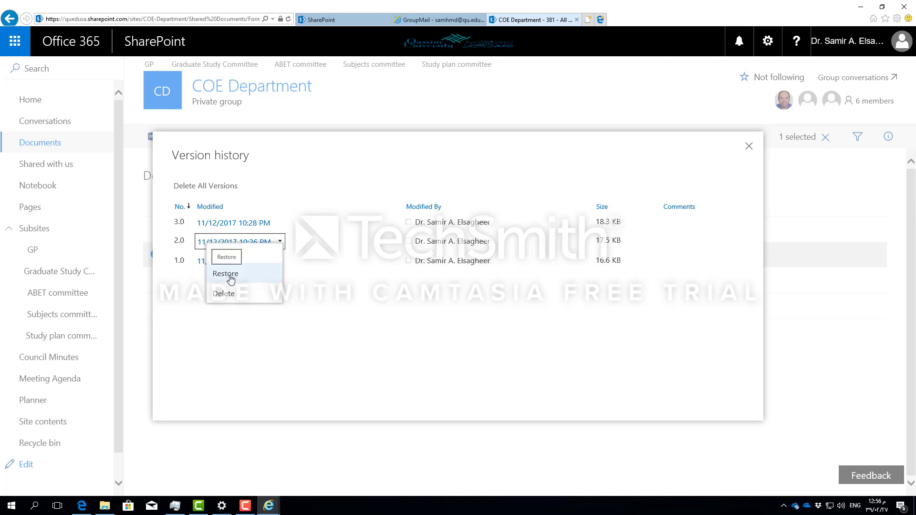
click(228, 354)
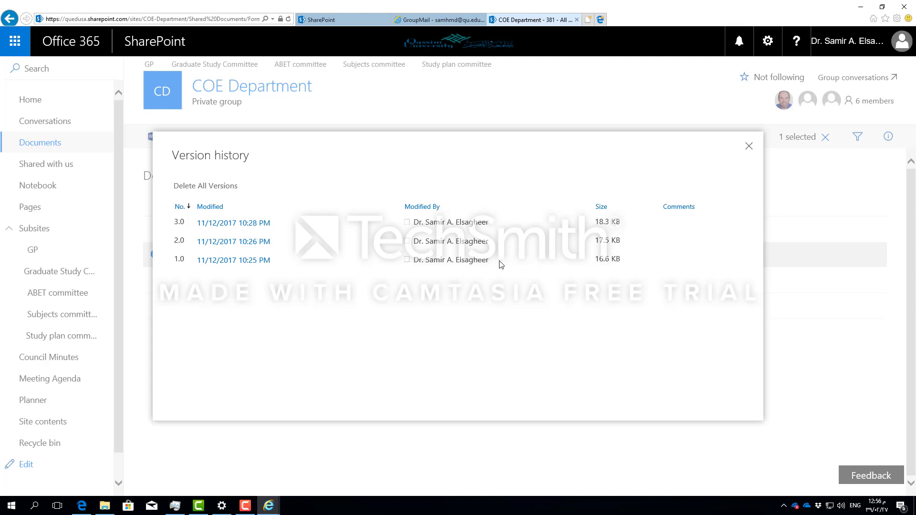
click(749, 146)
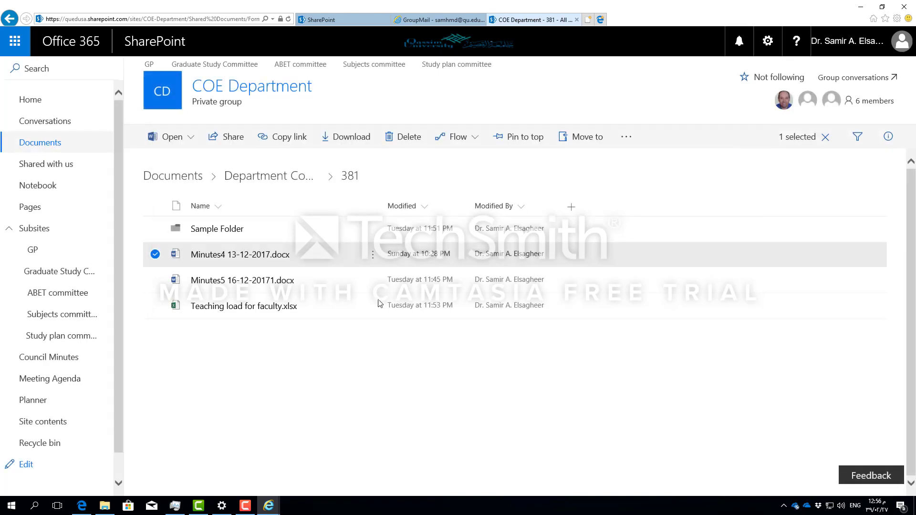
click(375, 262)
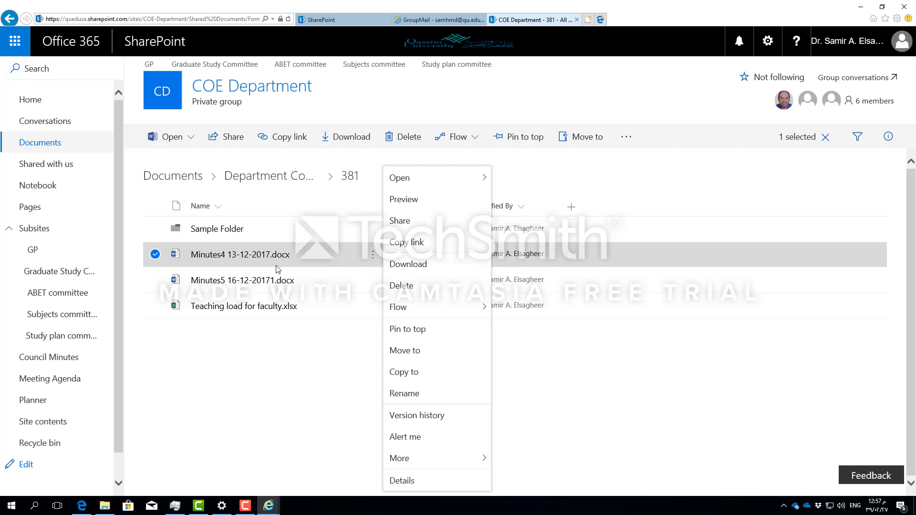
click(268, 381)
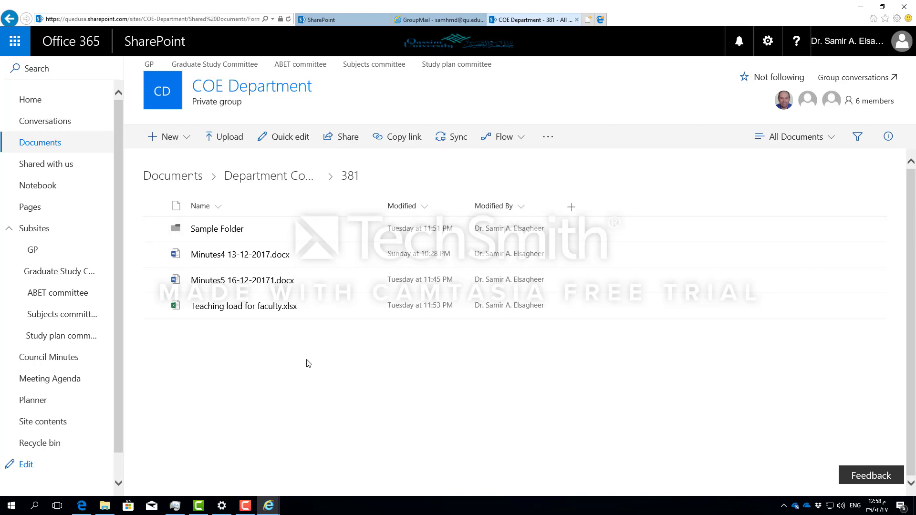
Step: Upload Advanced Computer Networks and Linux 1433-Sem1 - Makeup.doc from the Exams folder into the 381 folder
click(222, 140)
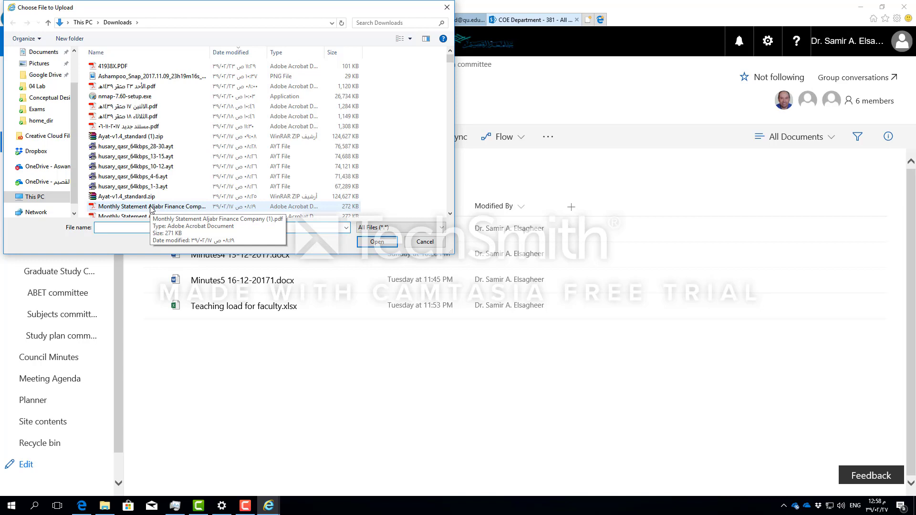
click(120, 66)
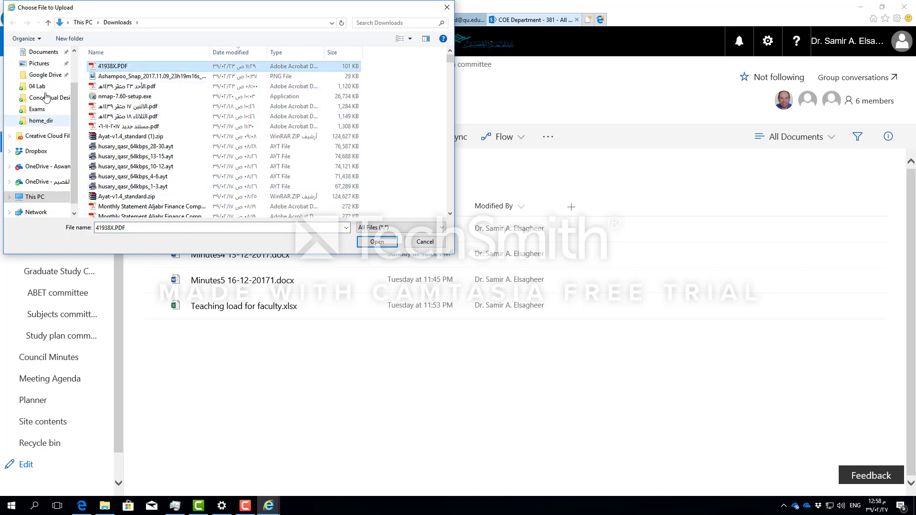
click(42, 111)
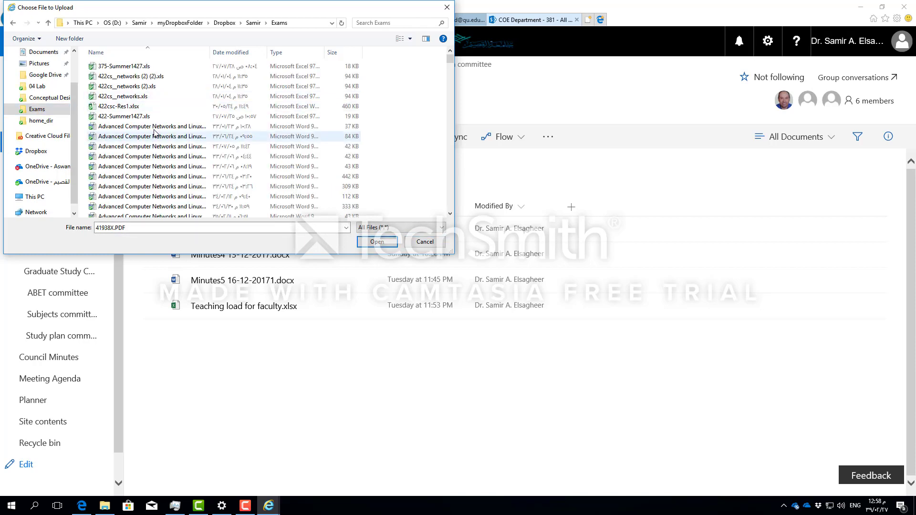
double_click(154, 128)
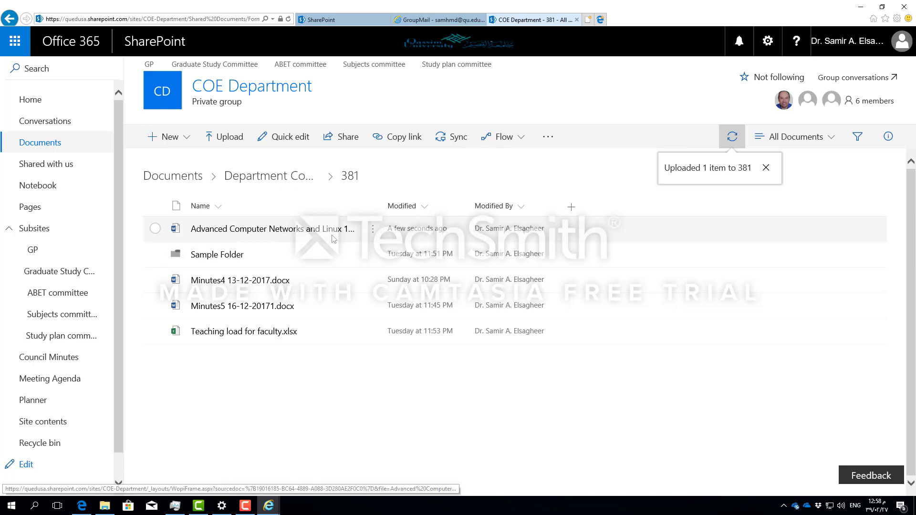
Step: Upload six Advanced Computer Networks and Linux documents from the Exams folder together, without replacing the file that already exists
click(234, 142)
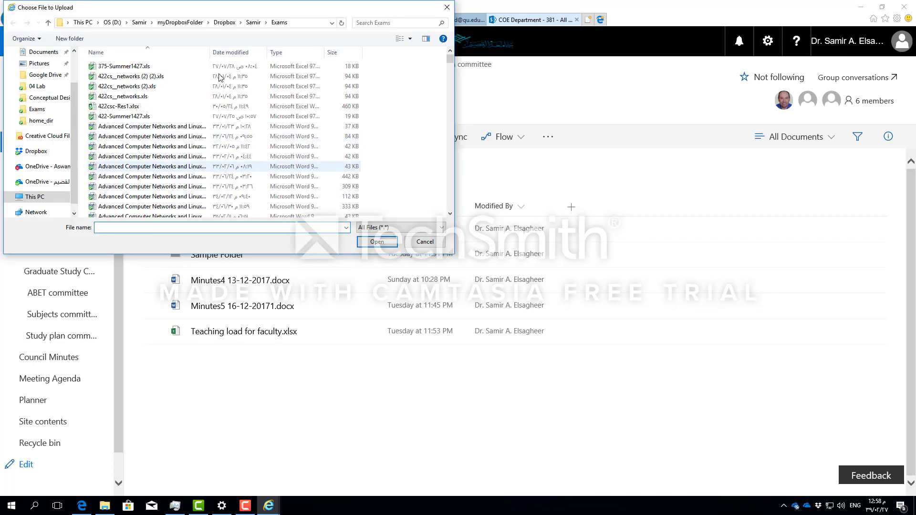
click(171, 130)
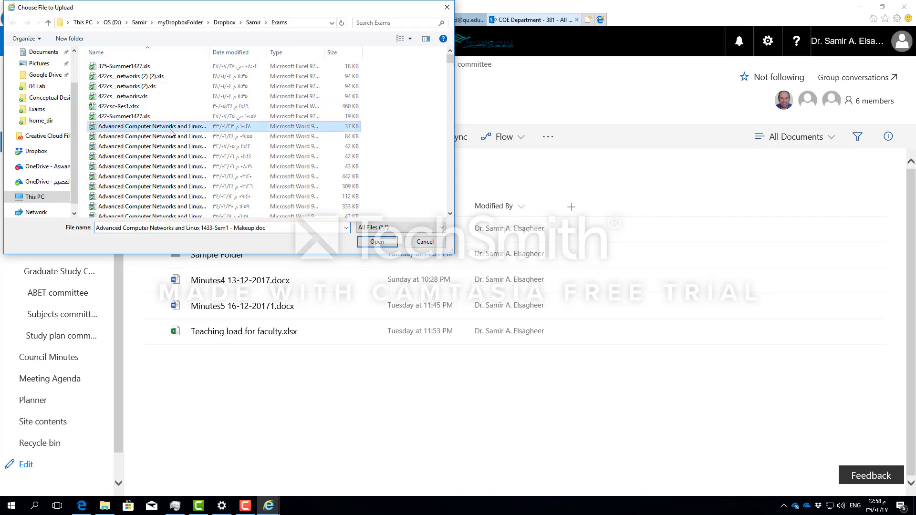
ctrl+click(142, 137)
ctrl+click(140, 167)
ctrl+click(141, 176)
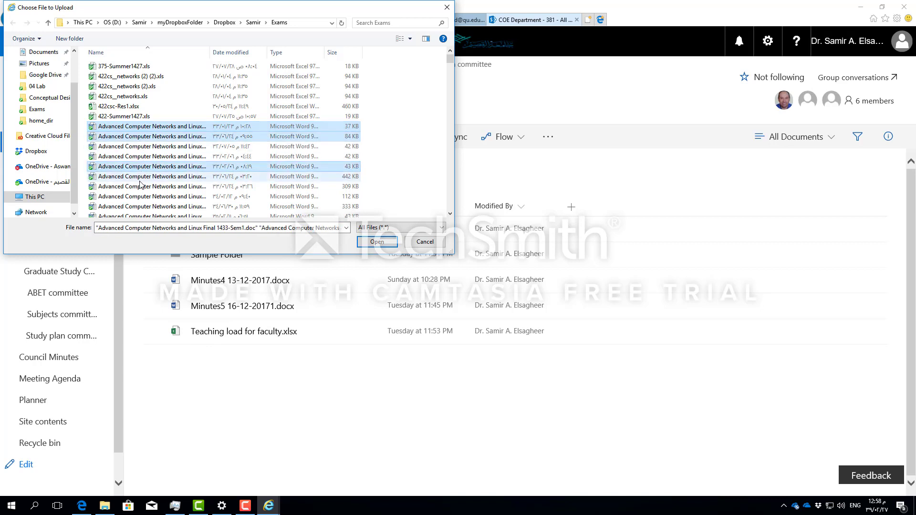
ctrl+click(145, 196)
ctrl+click(149, 188)
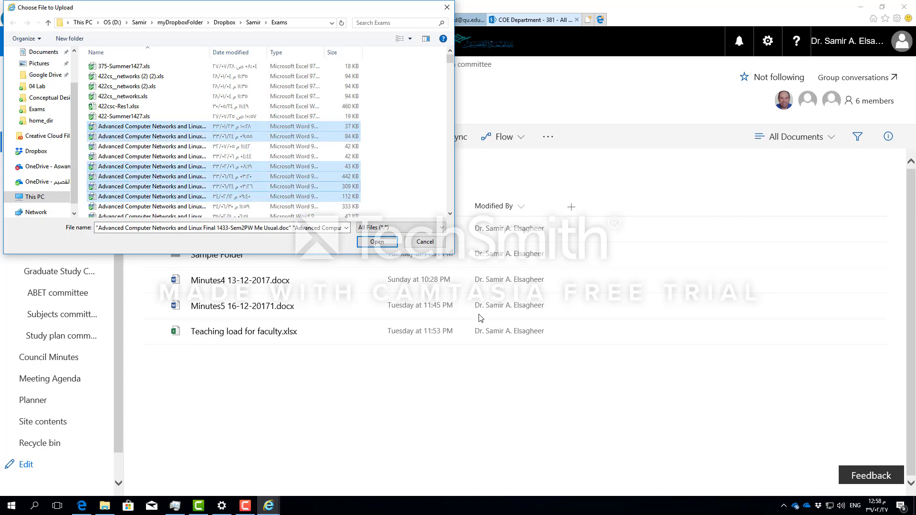
click(377, 242)
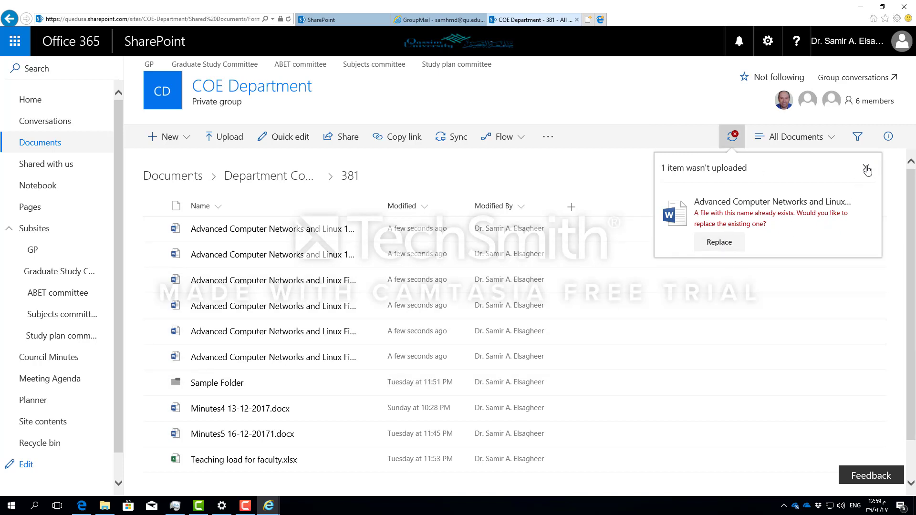
click(867, 167)
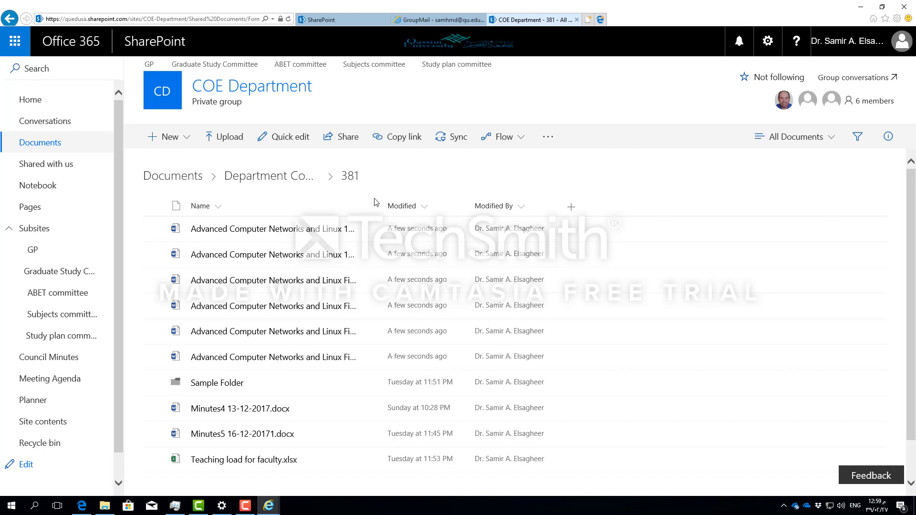
Step: Delete the six Advanced Computer Networks and Linux documents from the 381 folder, sending them to the site Recycle Bin
click(155, 229)
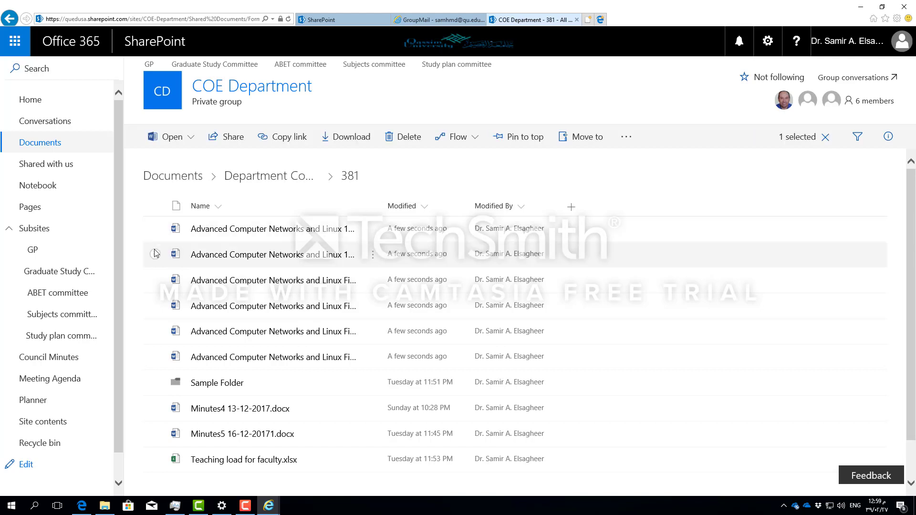
click(156, 230)
click(156, 251)
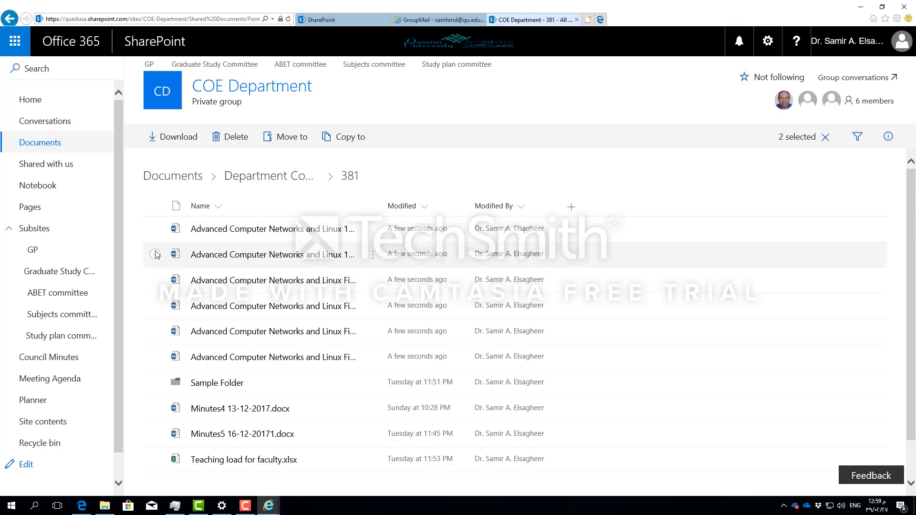
click(155, 229)
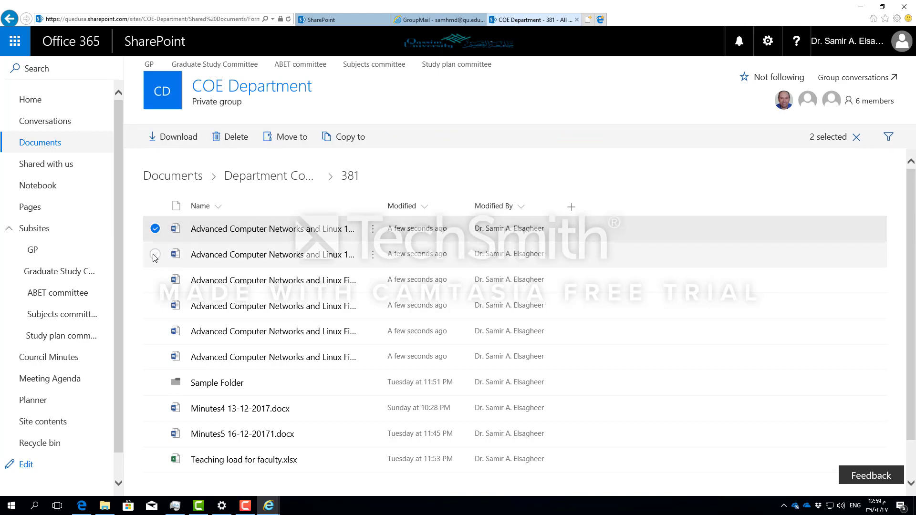
click(155, 254)
click(155, 281)
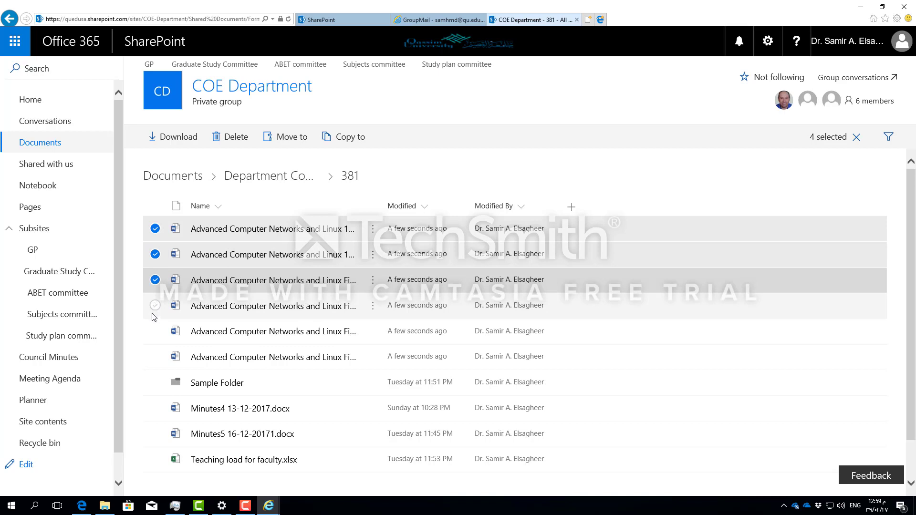
click(155, 305)
click(155, 332)
click(155, 357)
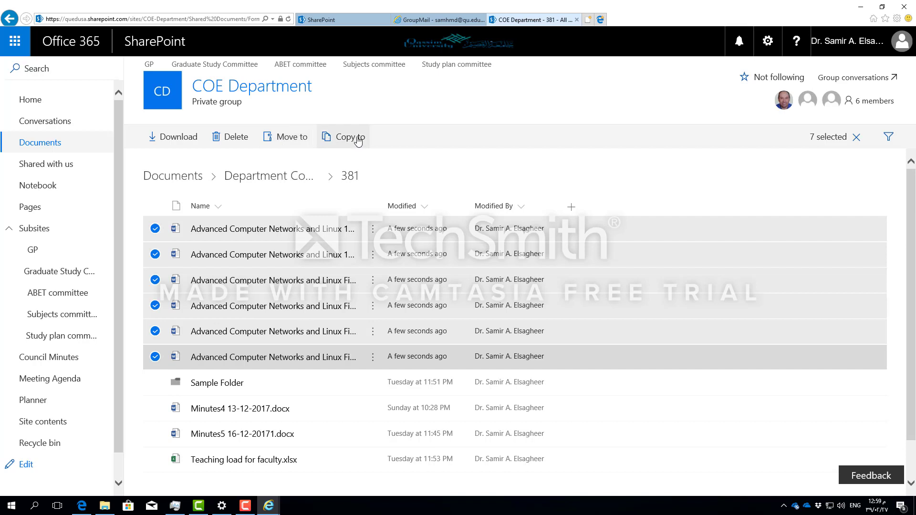
click(236, 138)
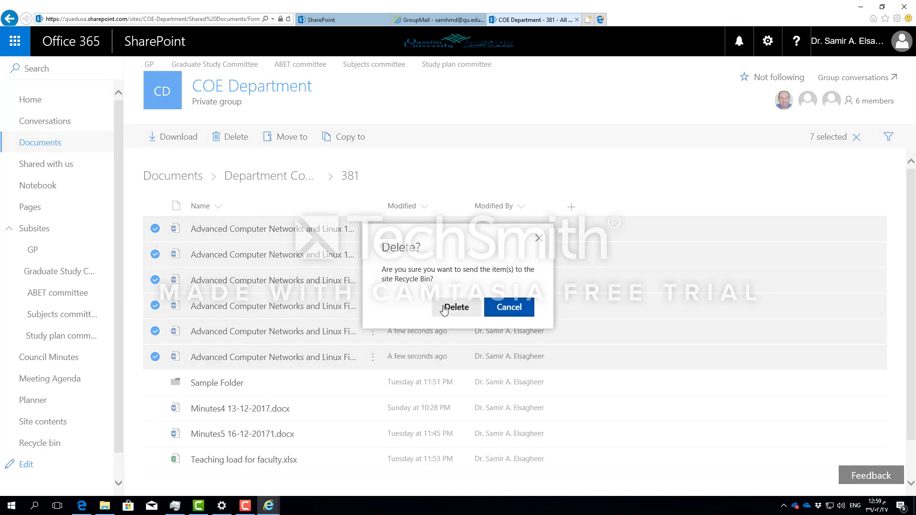
click(446, 306)
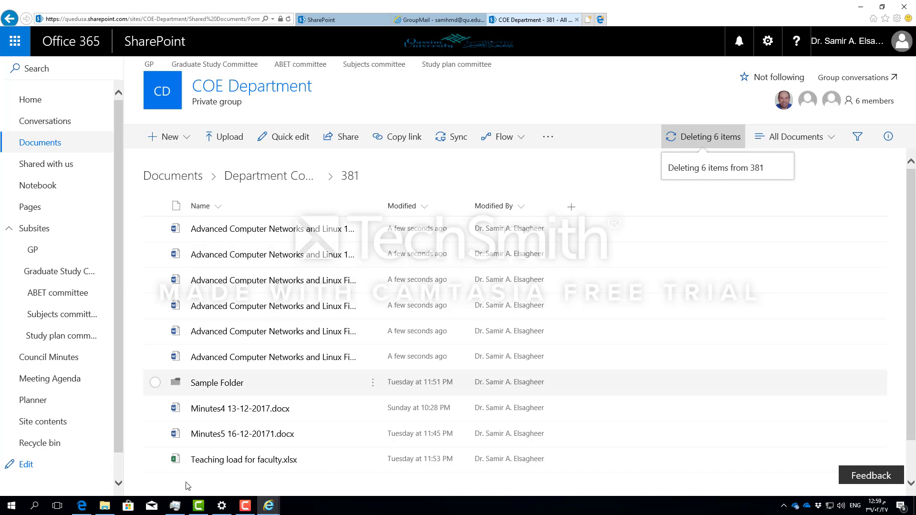
Step: Upload nine COE224 documents from the local 04 Lab folder to 381: Lab Appendix A through Lab03 Addressing Modes, plus Lab07 Logical Instructions
click(105, 510)
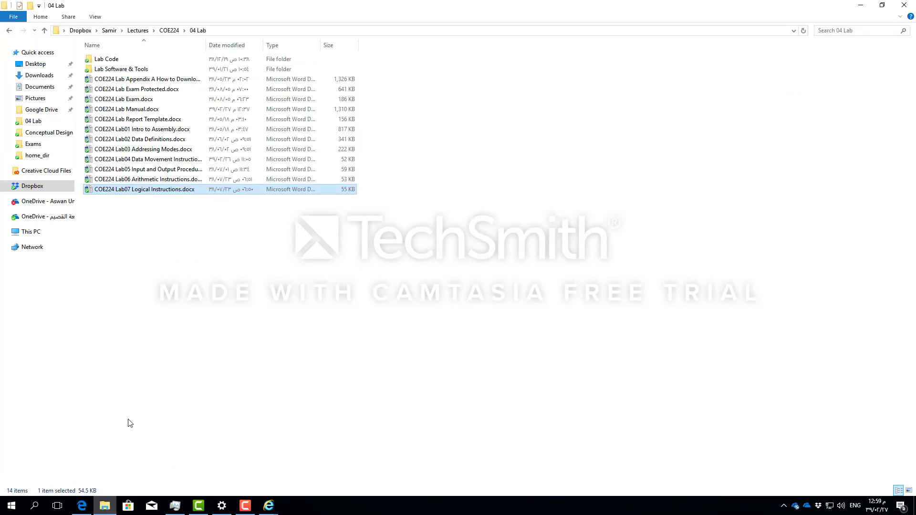
click(115, 81)
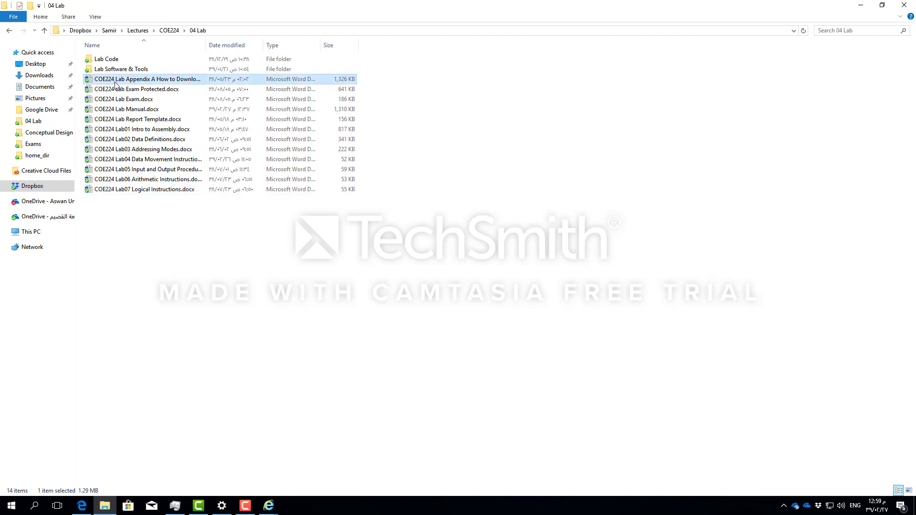
key(shift+Down)
key(shift+Down)
key(shift+Down)
key(shift+Down)
key(shift+Down)
key(shift+Down)
key(shift+Down)
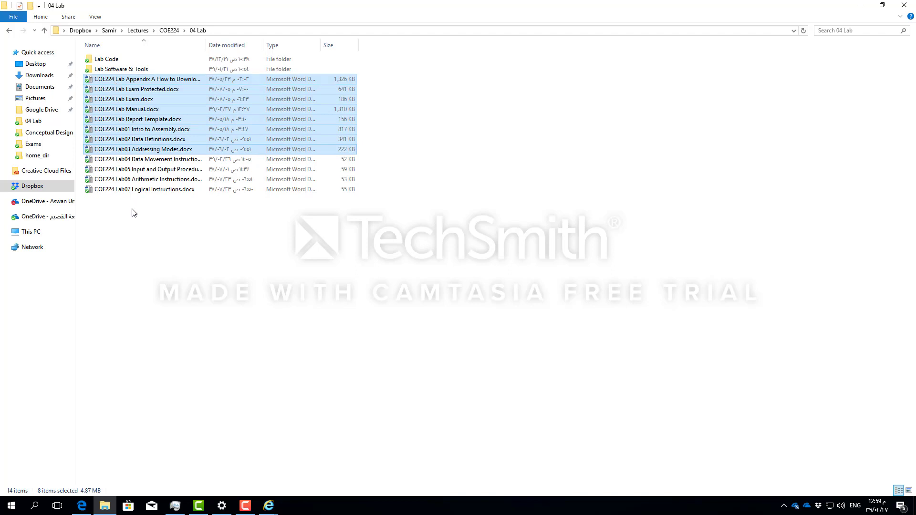
ctrl+click(136, 190)
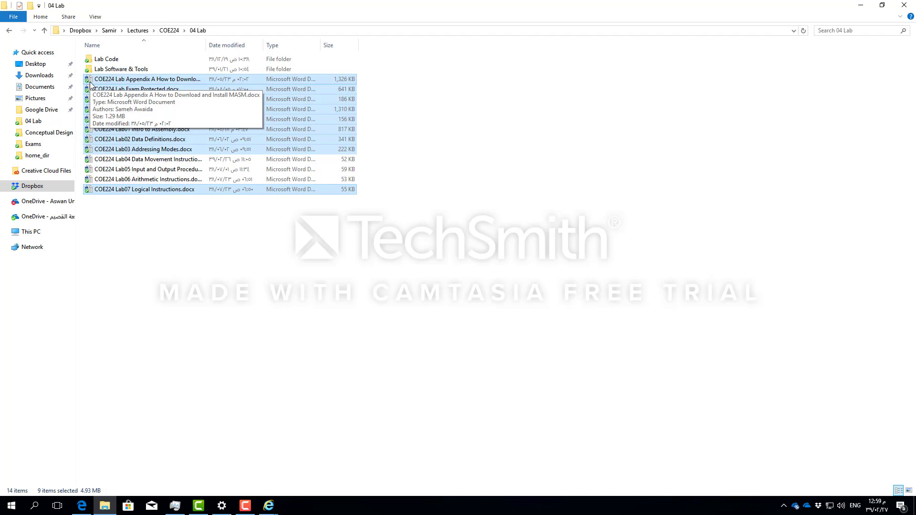
drag(89, 84, 336, 377)
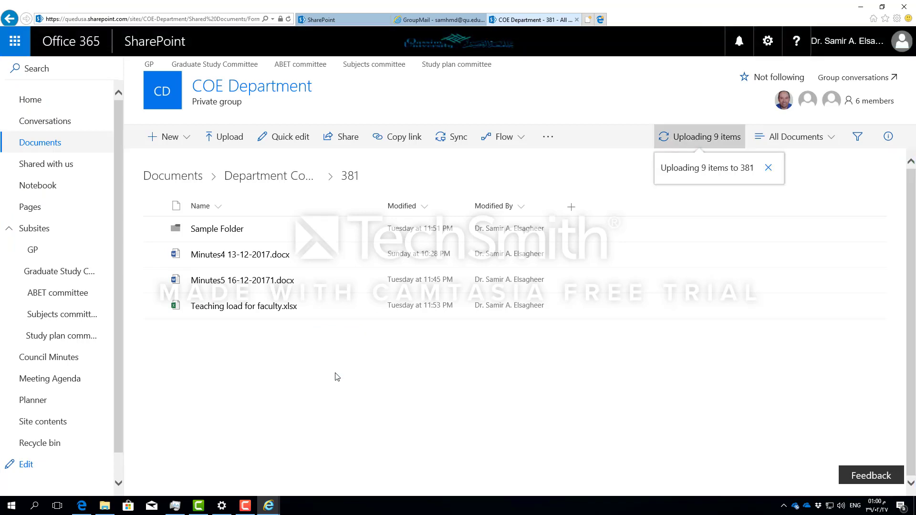
Step: Check the progress details of the deletion and upload, close them, and look over the files in the 381 folder
click(695, 137)
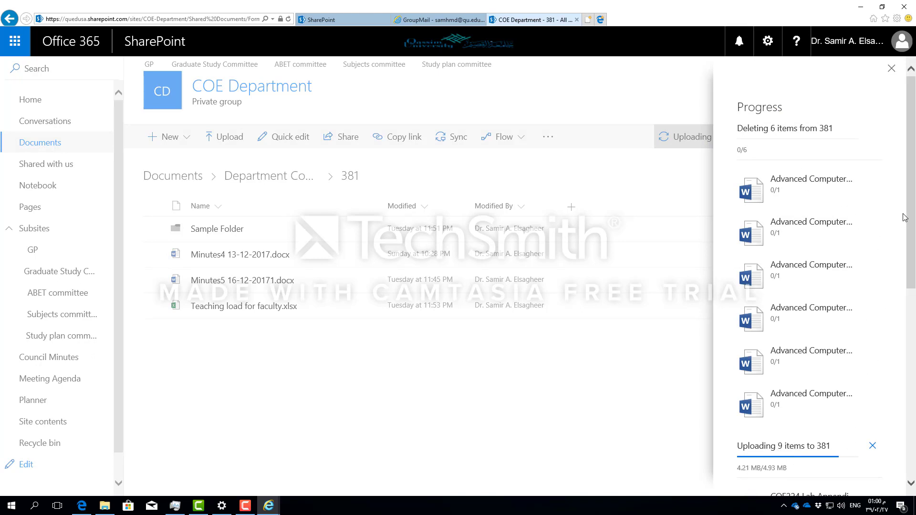
mouse_move(912, 198)
mouse_down()
mouse_move(910, 270)
mouse_move(908, 188)
mouse_up()
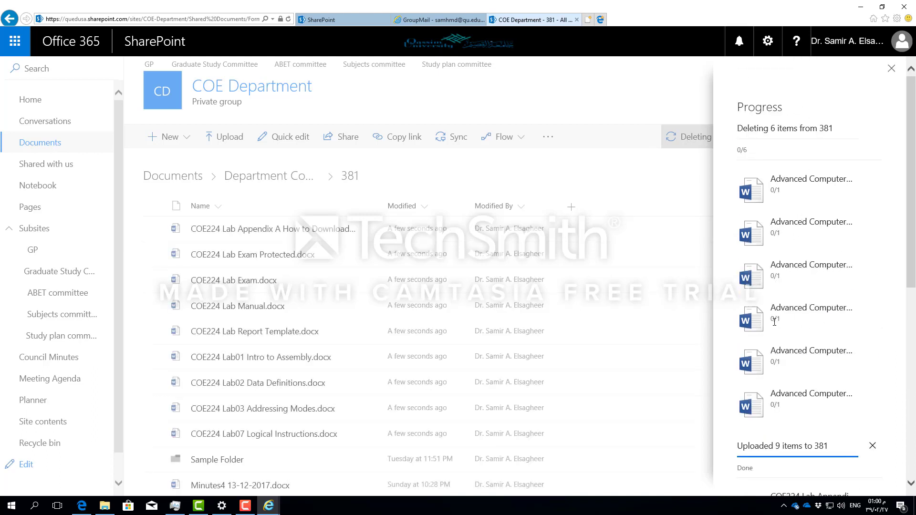
click(893, 72)
scroll(429, 291, down, 2)
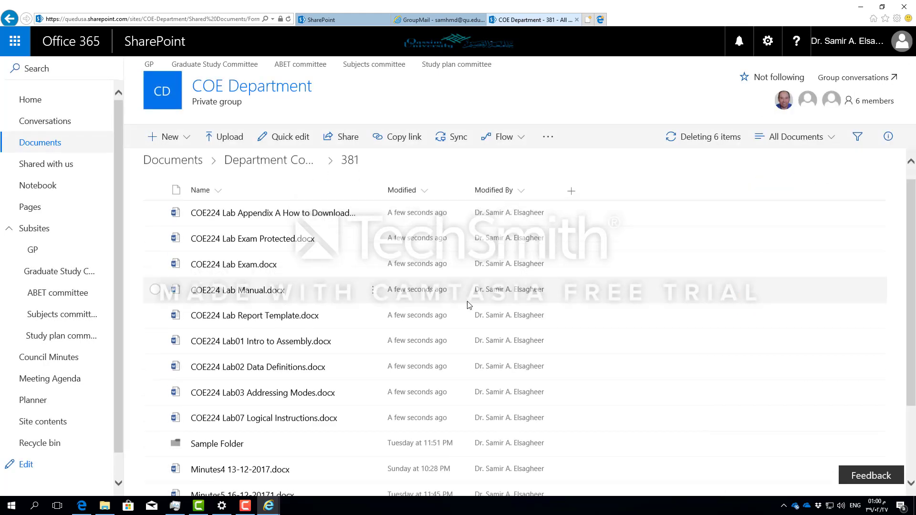
scroll(305, 281, up, 2)
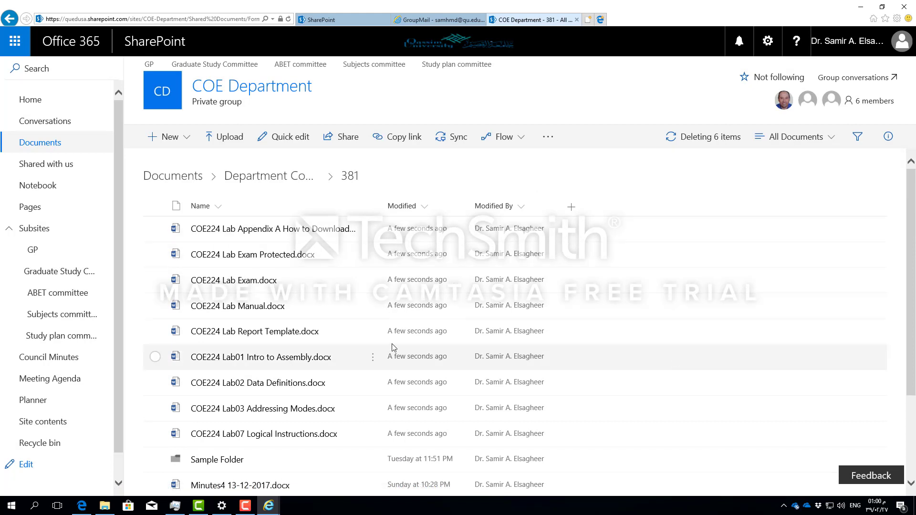
Step: Open COE224 Lab Manual.docx, go back to the 381 folder, and try reloading the page but choose to stay on it
drag(266, 256, 287, 267)
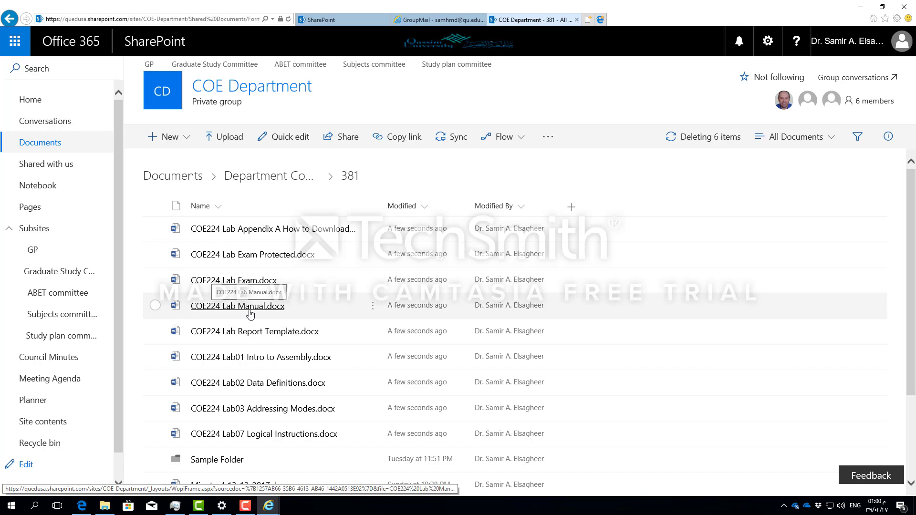
click(234, 307)
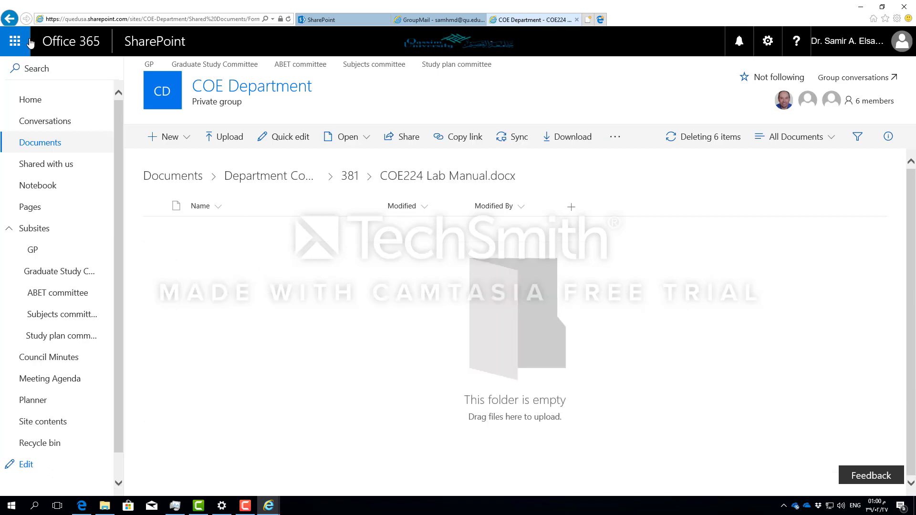
click(12, 20)
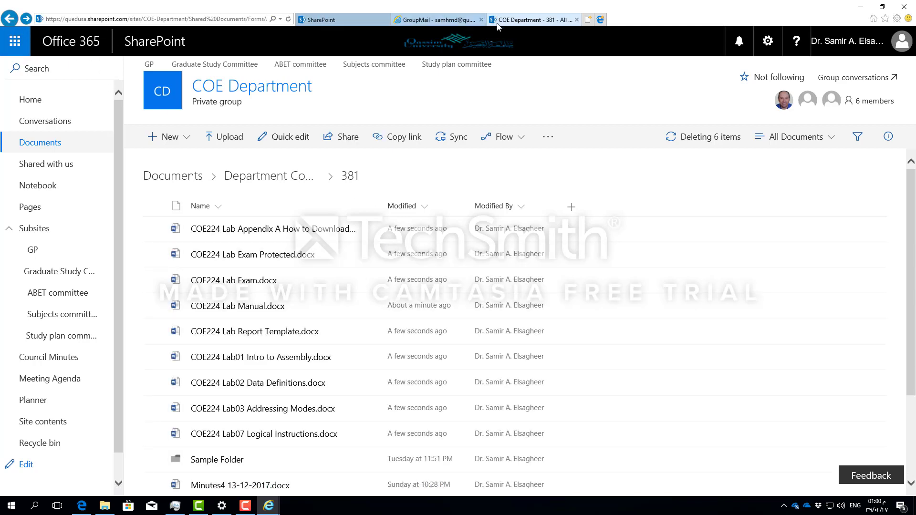
click(289, 19)
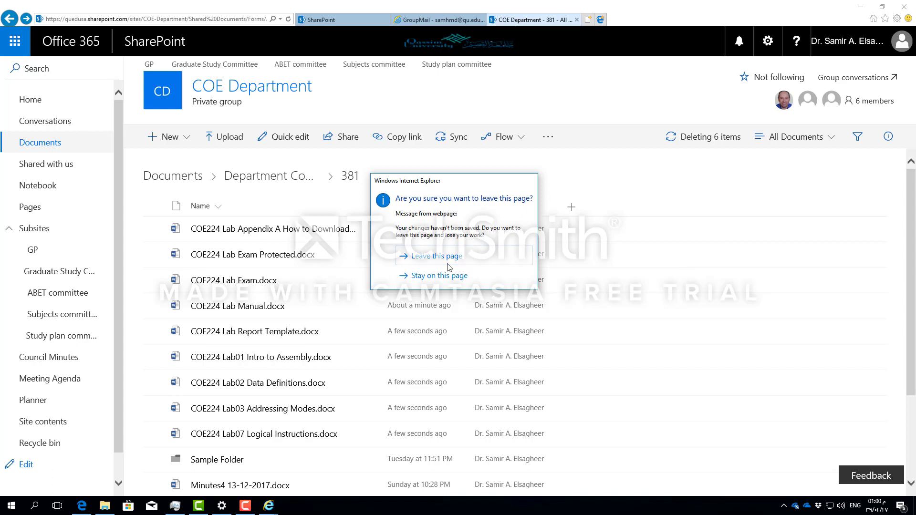
click(437, 276)
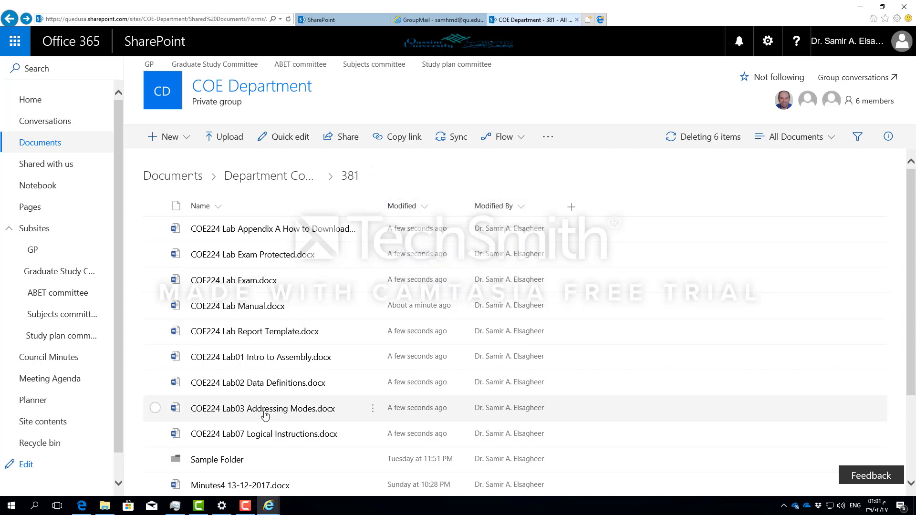
Step: Open Minutes4 13-12-2017.docx from the 381 folder and switch it to editing in the browser
scroll(334, 339, down, 3)
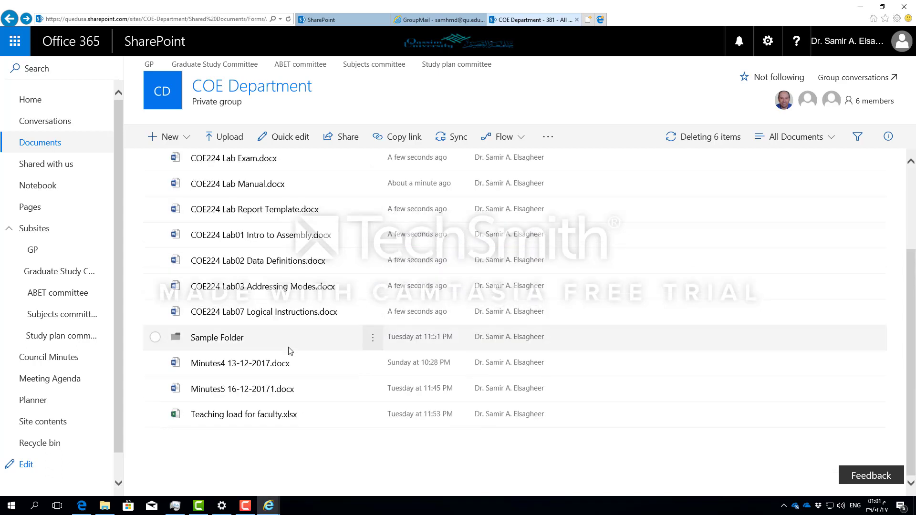
click(269, 364)
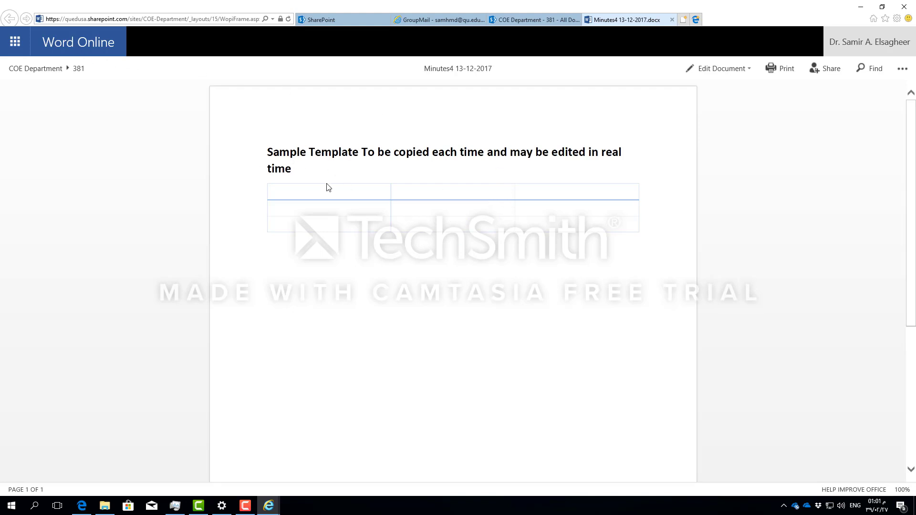
click(705, 69)
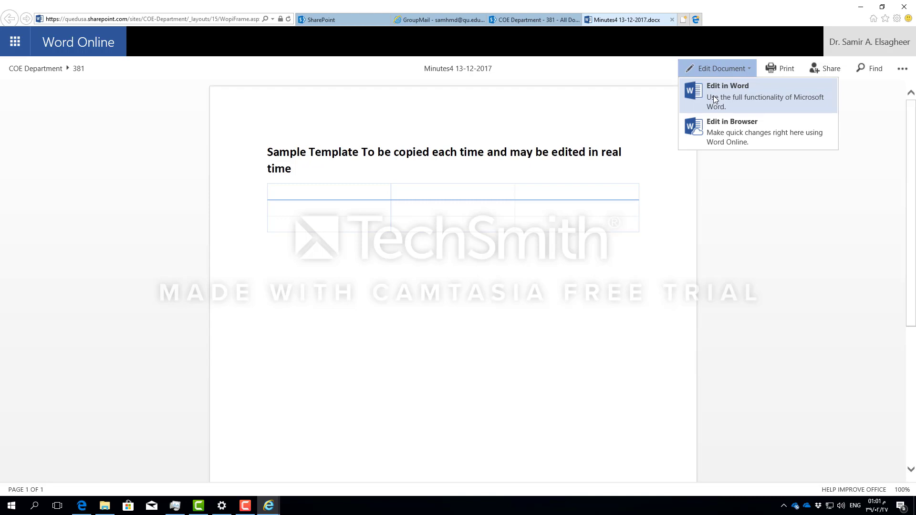
click(716, 135)
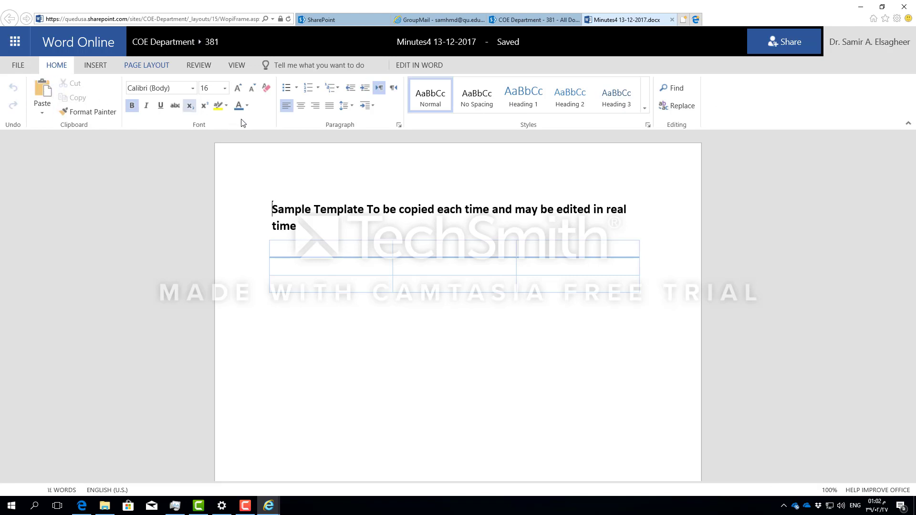
Step: Fill the table's first column with "This is is my Data", "ssss" and "sss", one entry per row
click(324, 247)
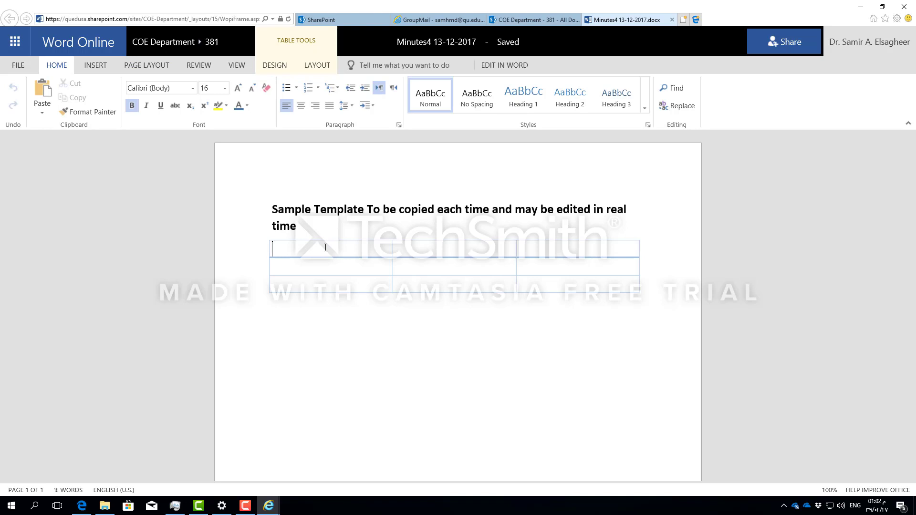
text(This)
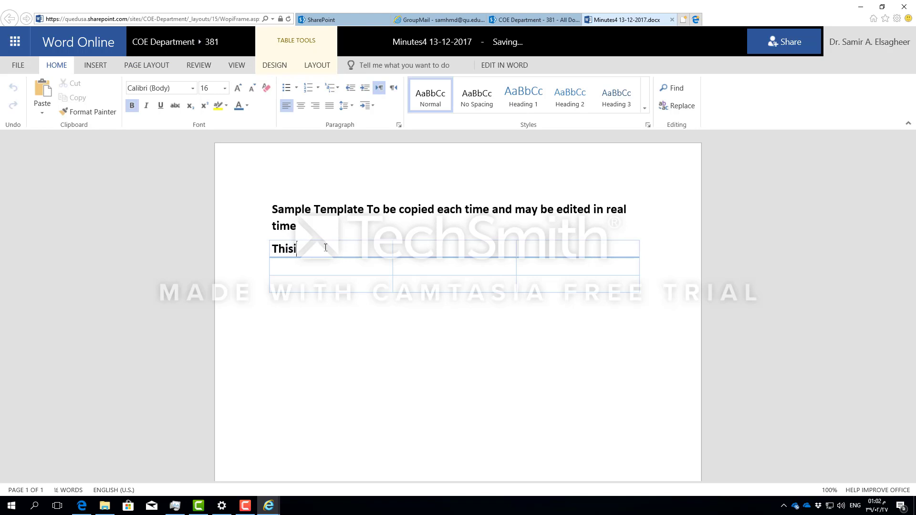
text( is is my Daaty)
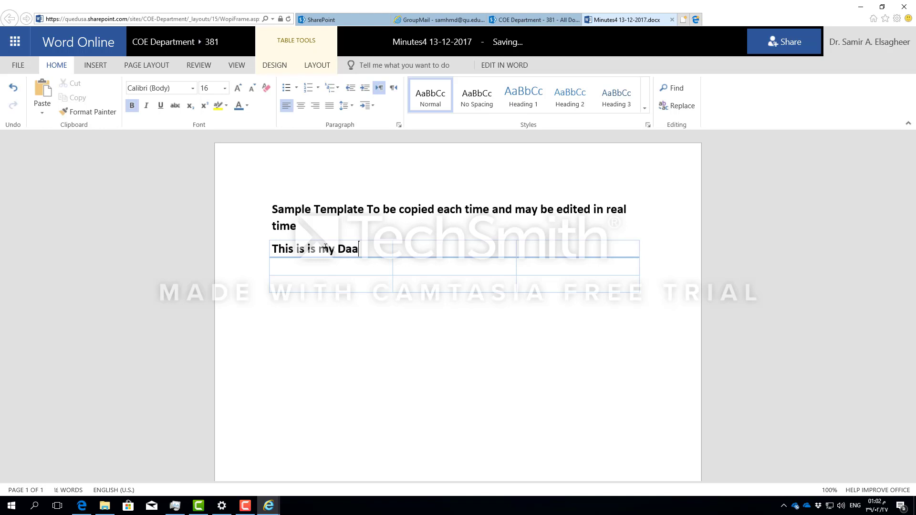
key(BackSpace)
key(BackSpace)
key(BackSpace)
text(ta)
click(299, 265)
text(ssss)
key(Down)
text(sss)
key(Down)
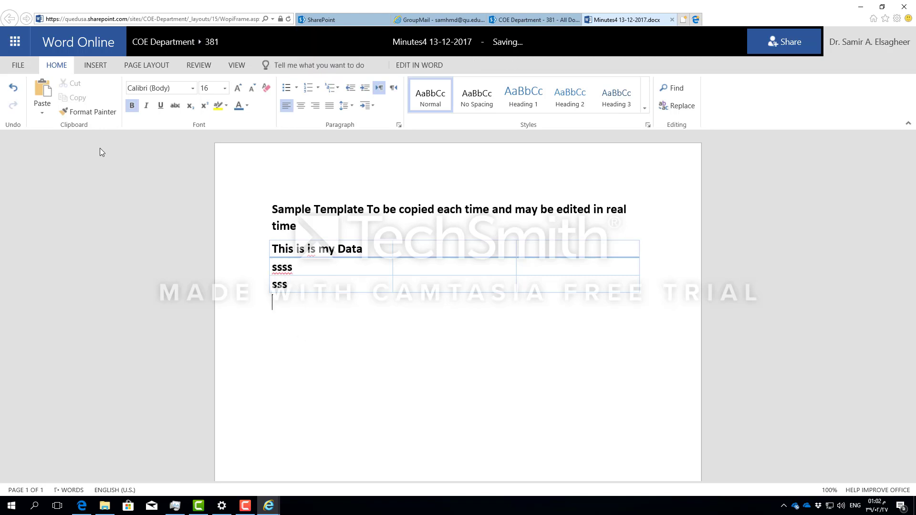
Step: Examine the document's insertion, page layout, automatic saving and file options, and return to the document
click(95, 66)
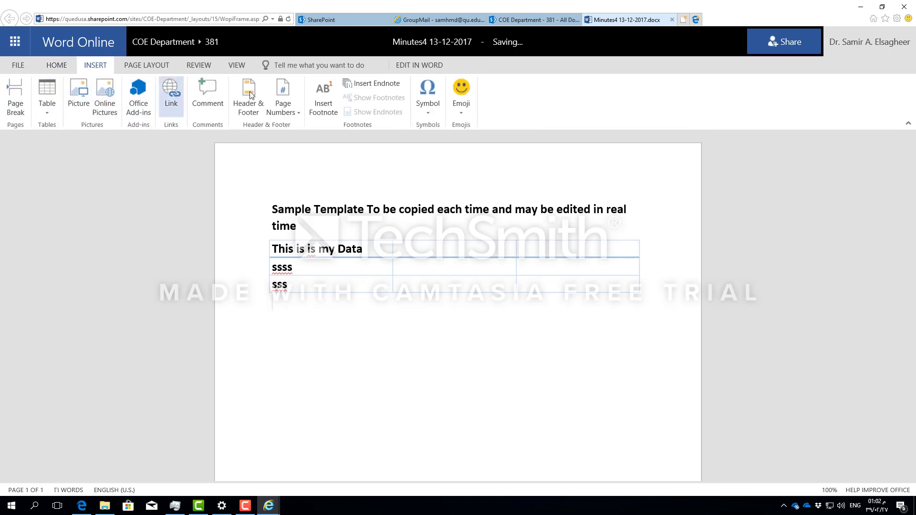
click(137, 68)
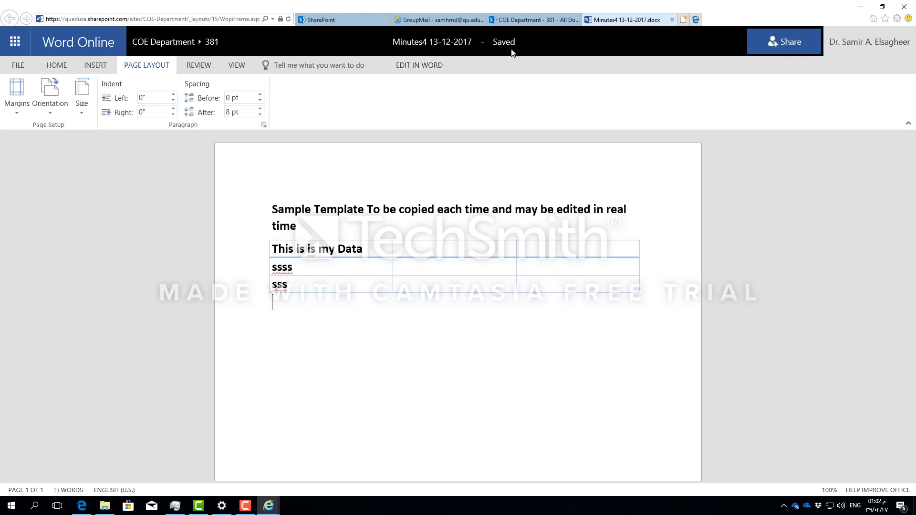
mouse_move(520, 44)
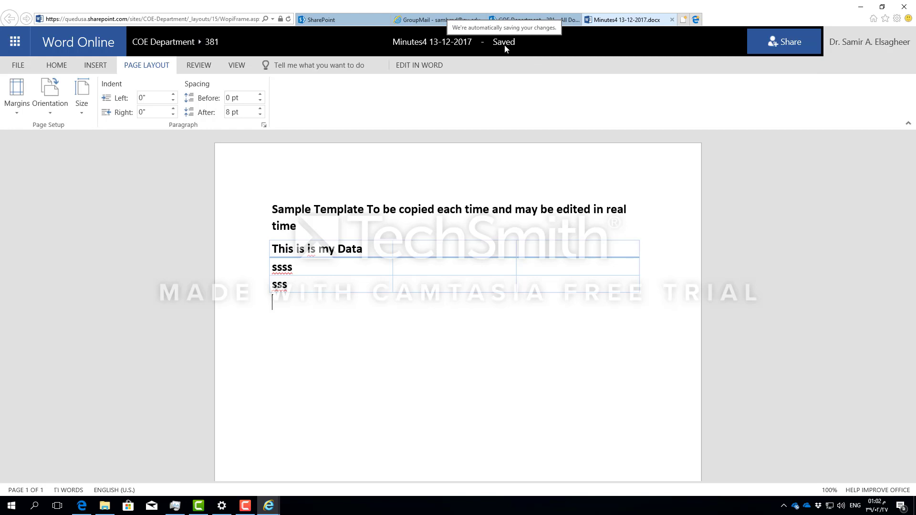
click(18, 65)
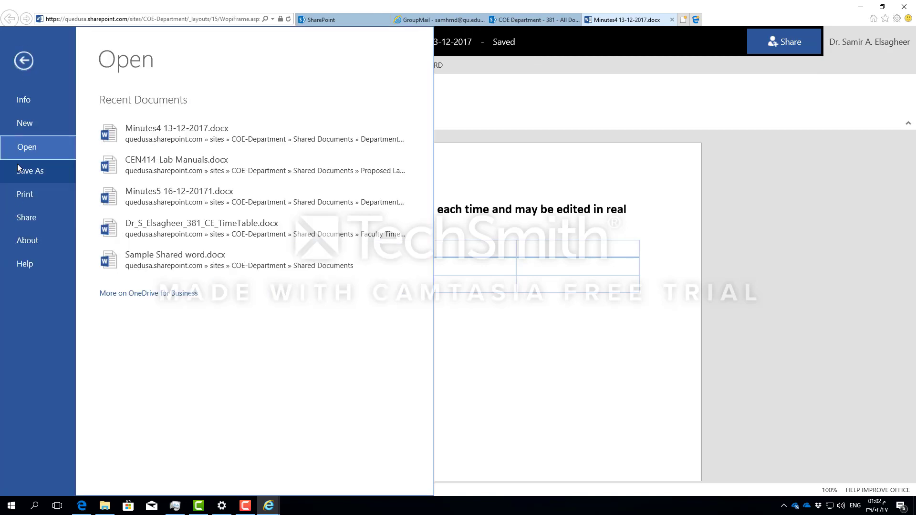
click(18, 63)
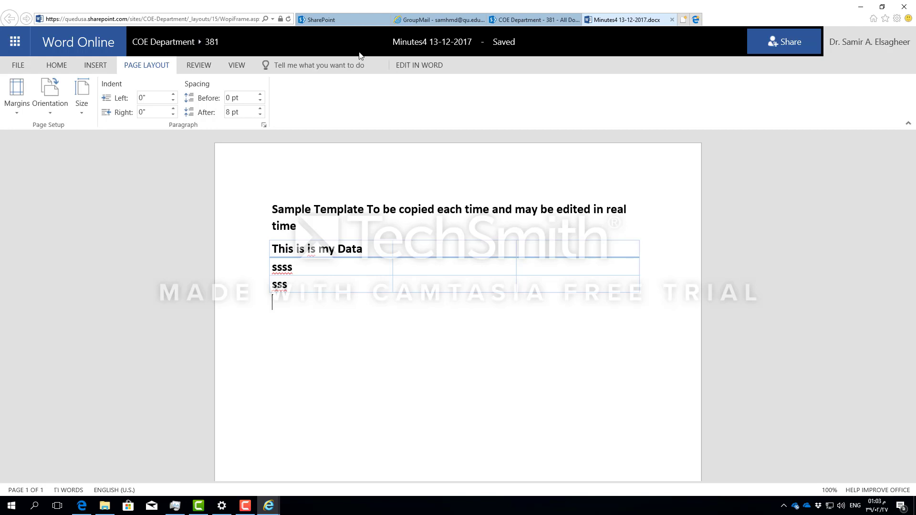
Step: Return to the COE Department home page and look through its news and recent activity
click(170, 46)
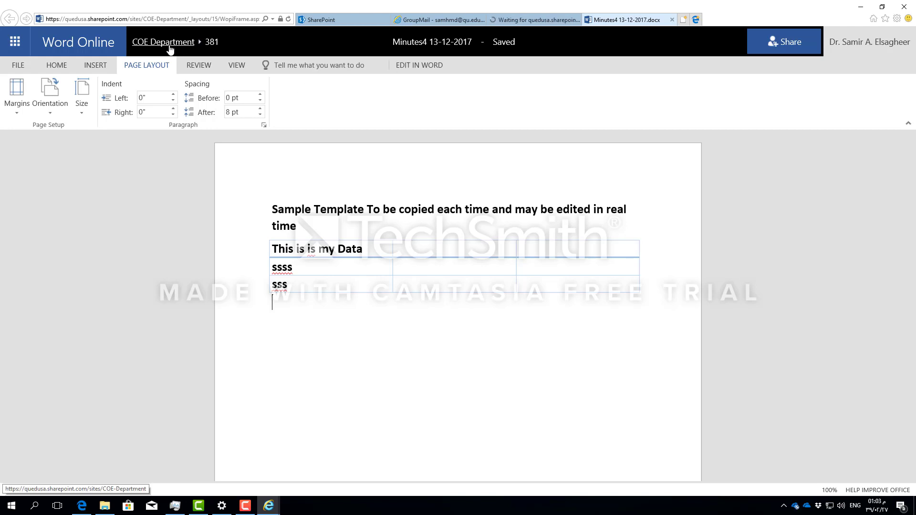
click(170, 47)
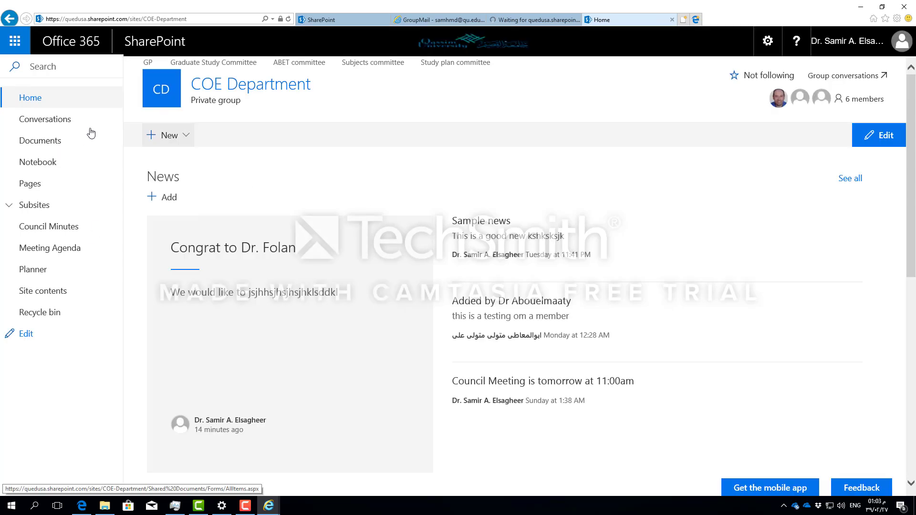
scroll(349, 243, down, 5)
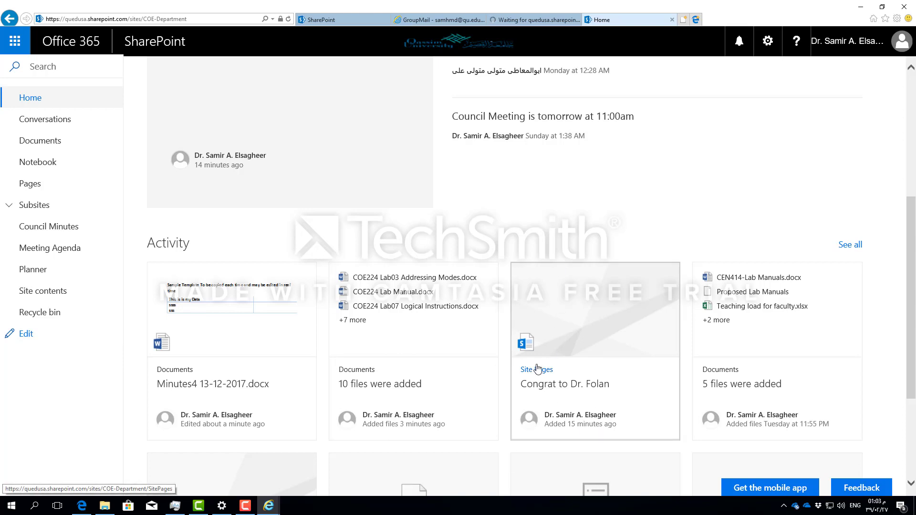
scroll(544, 237, up, 5)
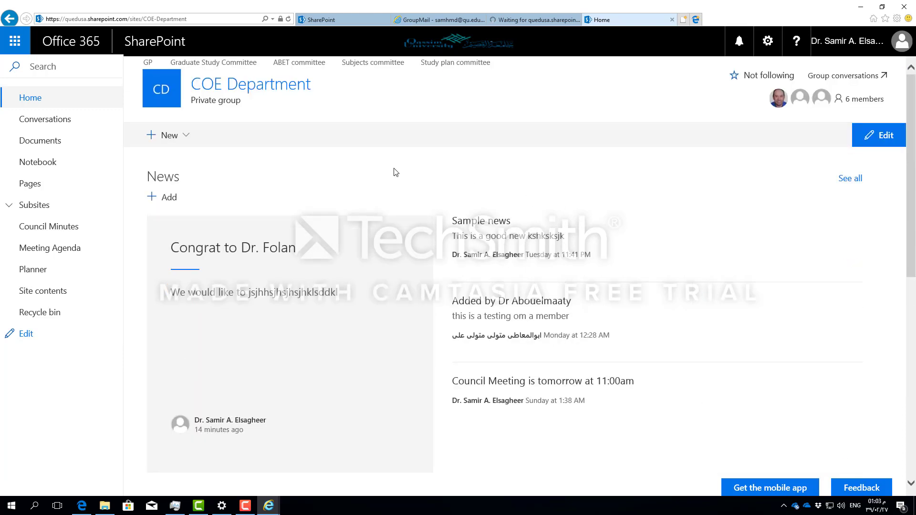
Step: Go to the site's Documents, check which new item types are offered, and open the Proposed Lab Manuals folder
click(36, 142)
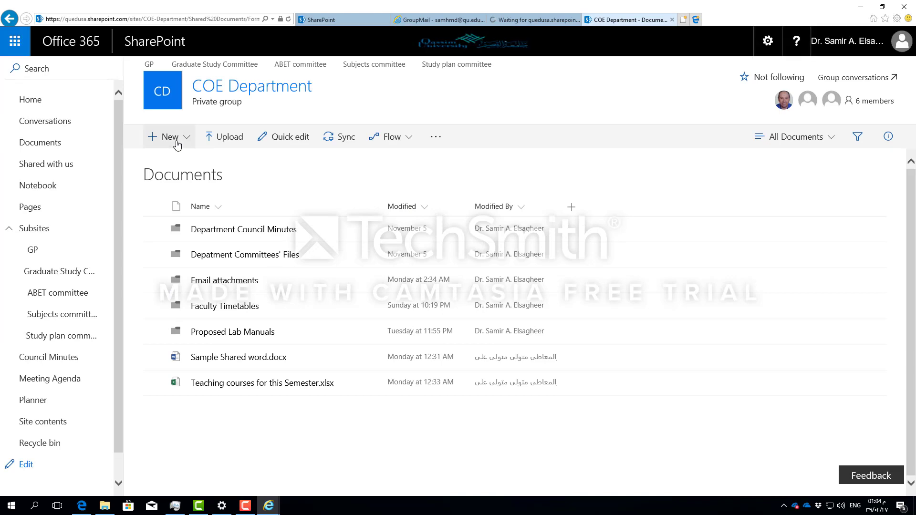
click(187, 139)
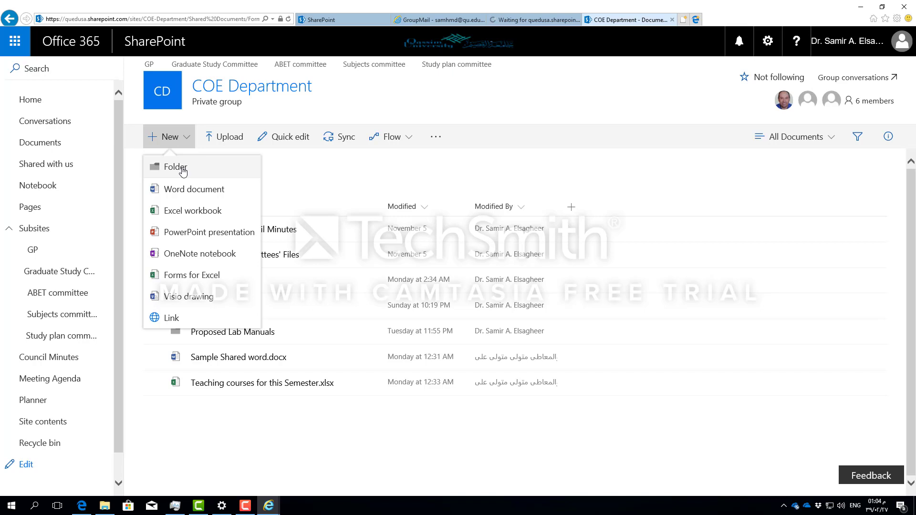
click(227, 362)
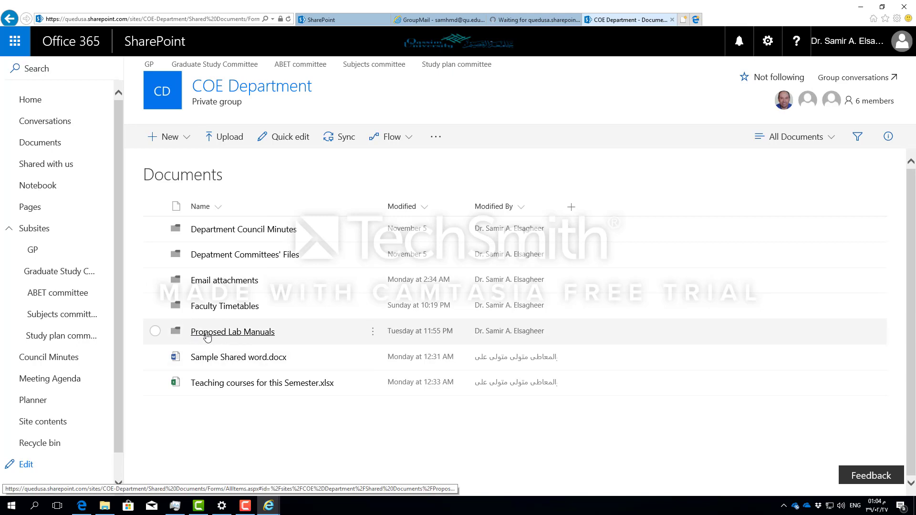
click(261, 337)
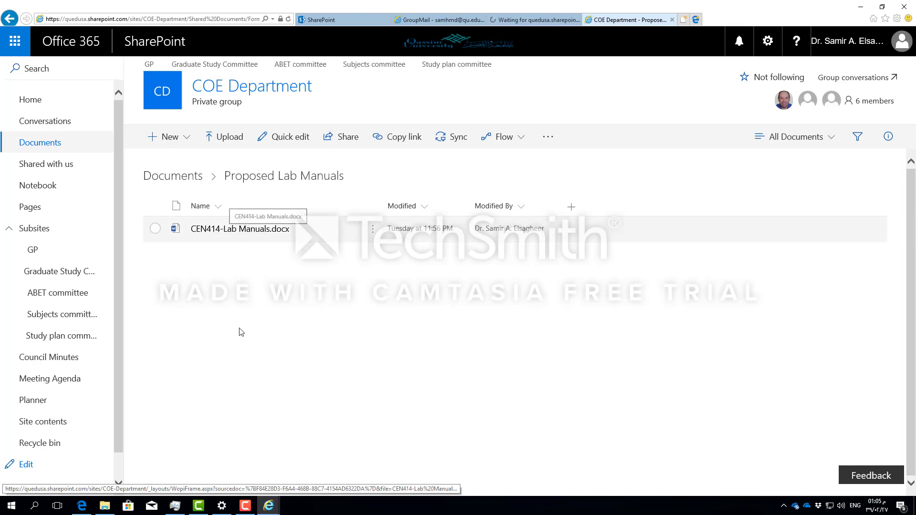
Step: Upload COE224 Lab Manual.docx from the local 04 Lab folder into Proposed Lab Manuals
click(104, 507)
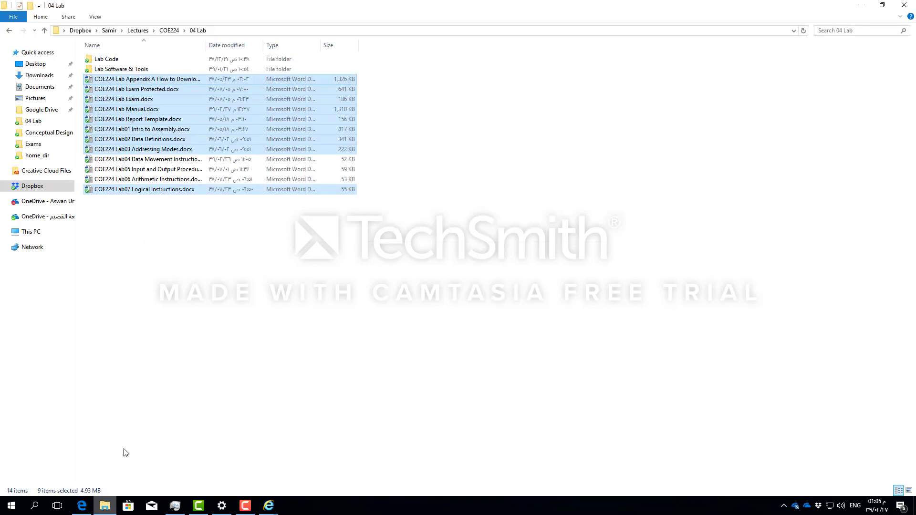
click(149, 208)
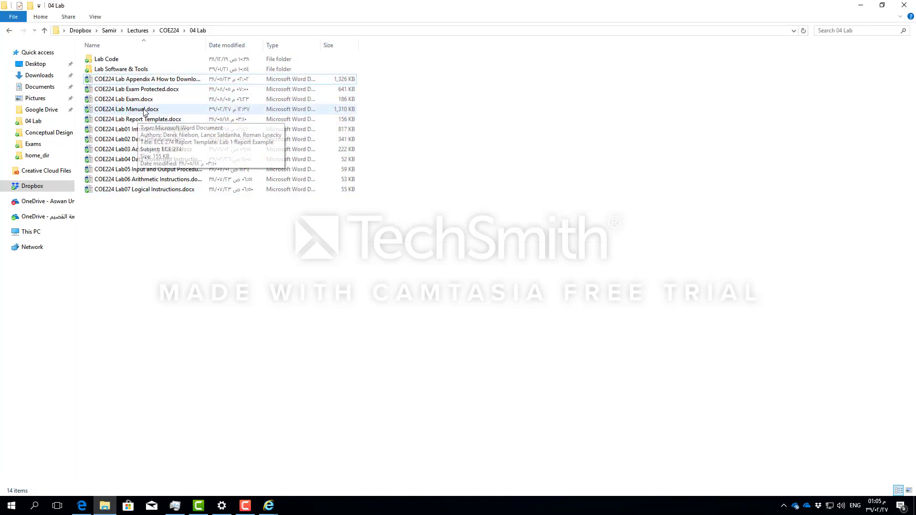
click(88, 112)
drag(88, 112, 297, 333)
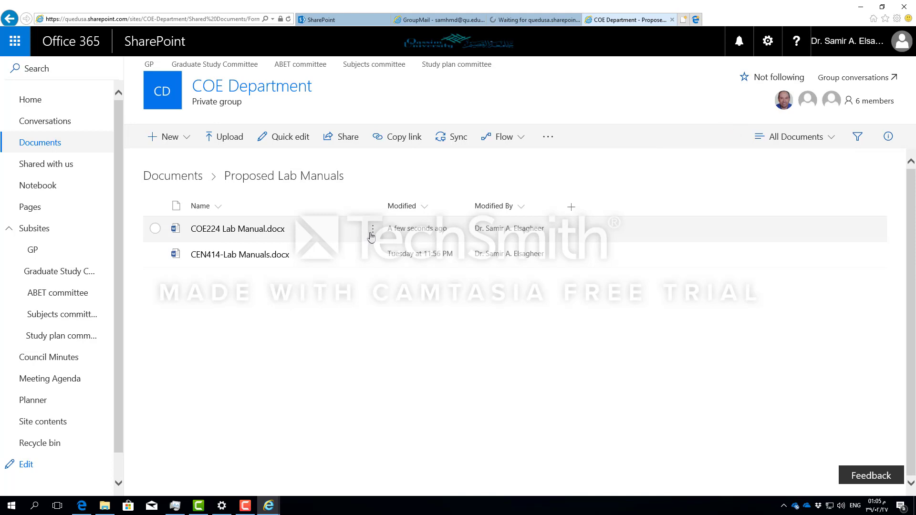
Step: Rename COE224 Lab Manual.docx as "COE224 - Assembly Lnaguage- Lab Manual"
click(372, 231)
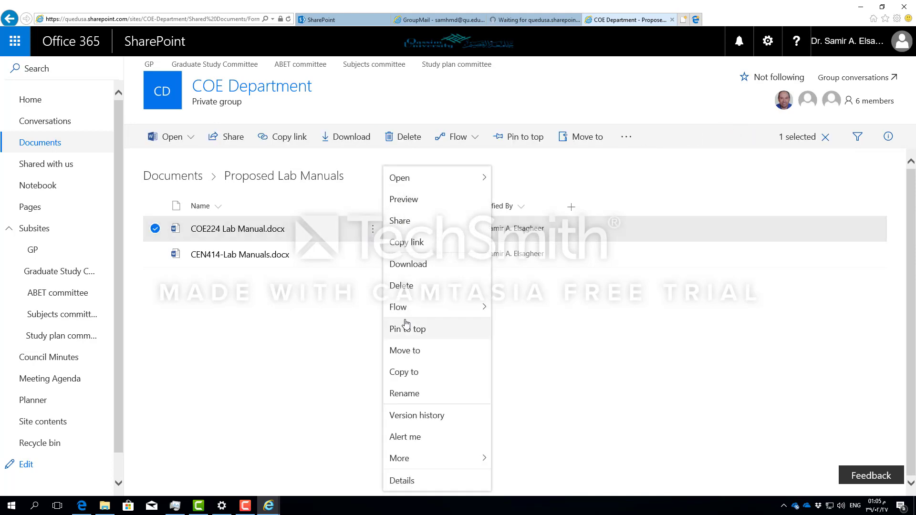
click(410, 394)
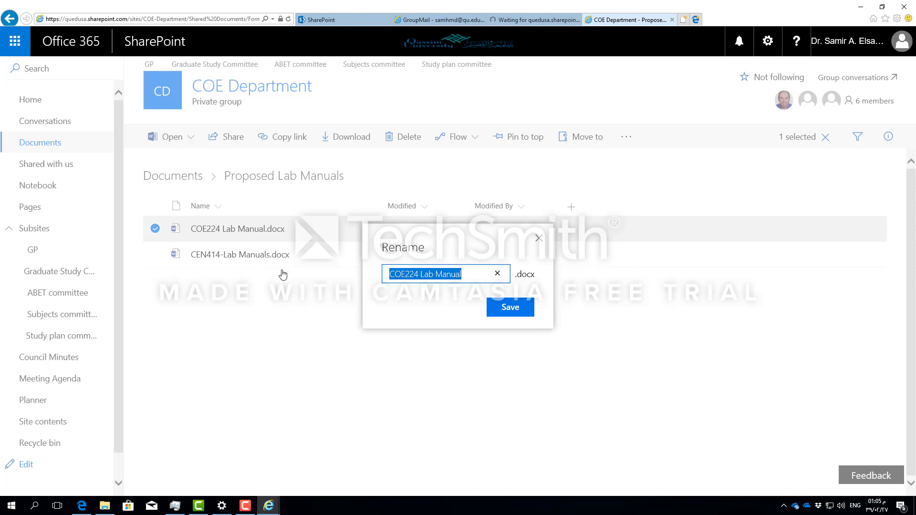
click(470, 277)
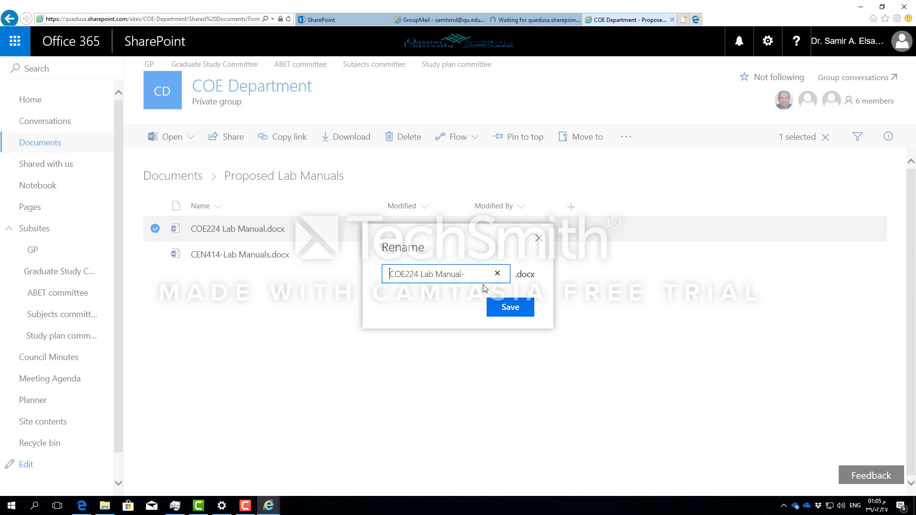
key(Home)
drag(466, 274, 391, 276)
click(467, 275)
text(- Assemb)
text(ly Lnagu)
text(age-)
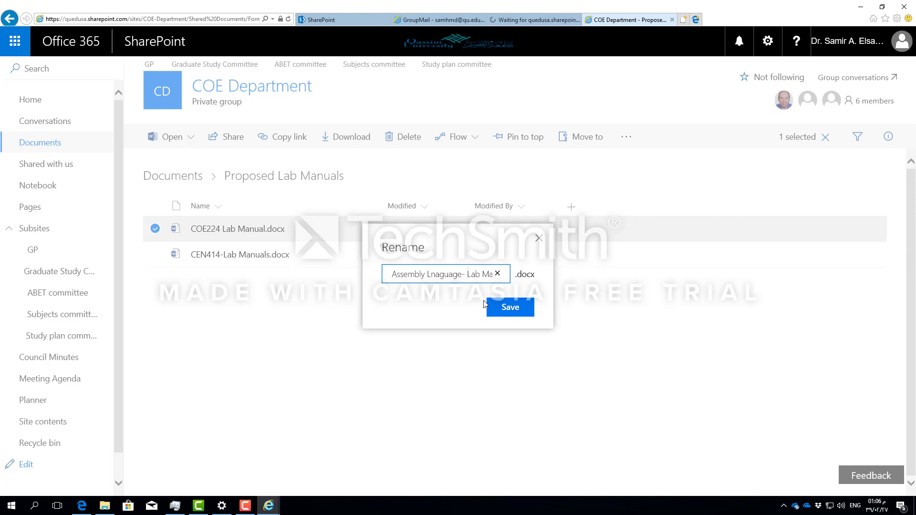
click(503, 308)
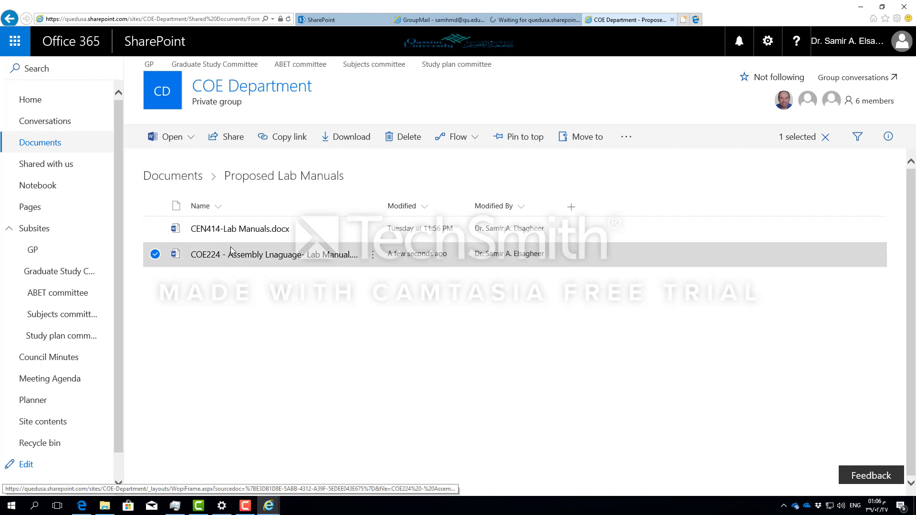
Step: Examine the actions available for the COE224 lab manual and who modified it
click(373, 254)
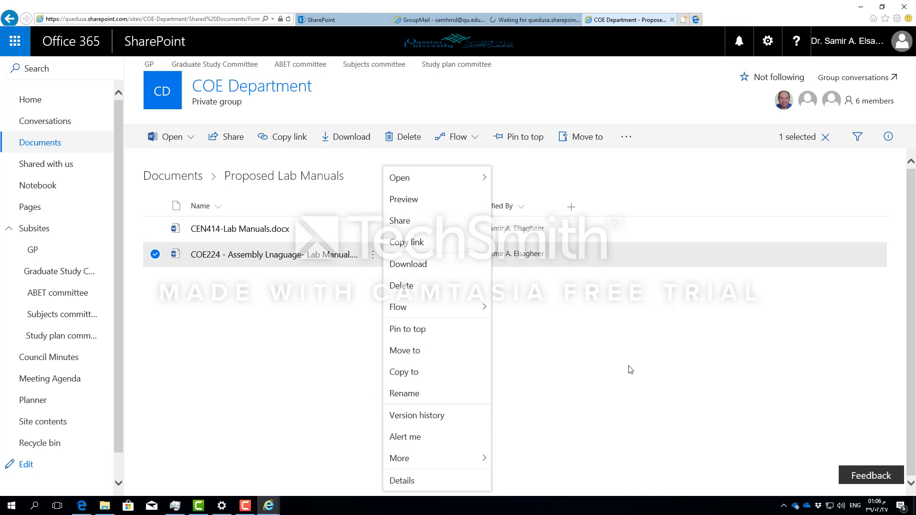
click(640, 376)
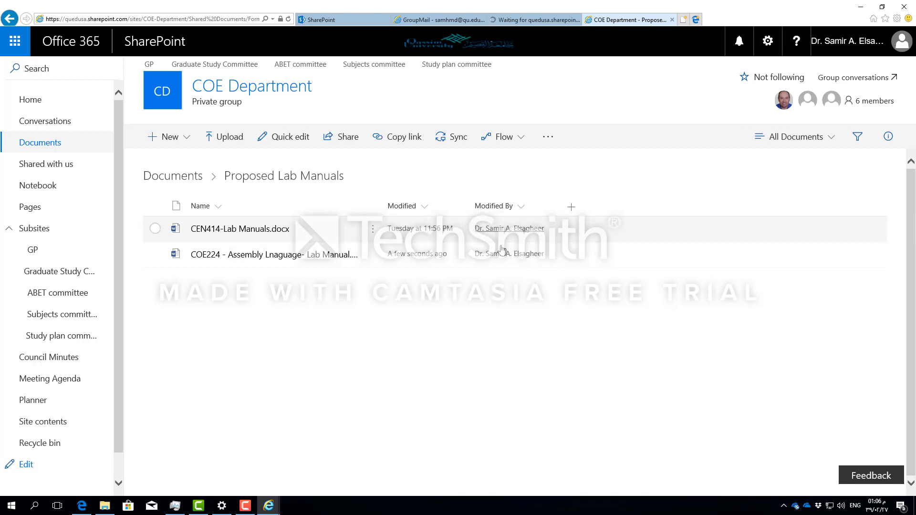
mouse_move(509, 258)
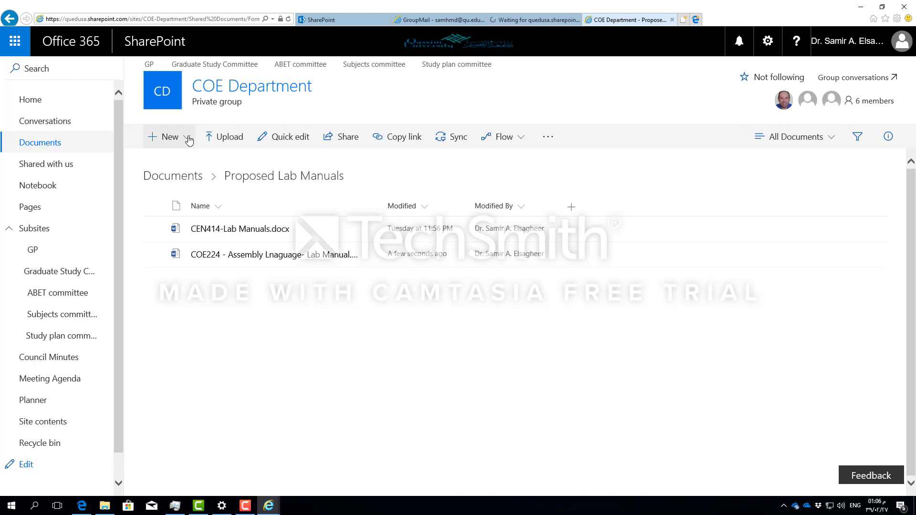
Step: Create a Word document in Proposed Lab Manuals and start its first line with "This is a template for the COE lab"
click(189, 139)
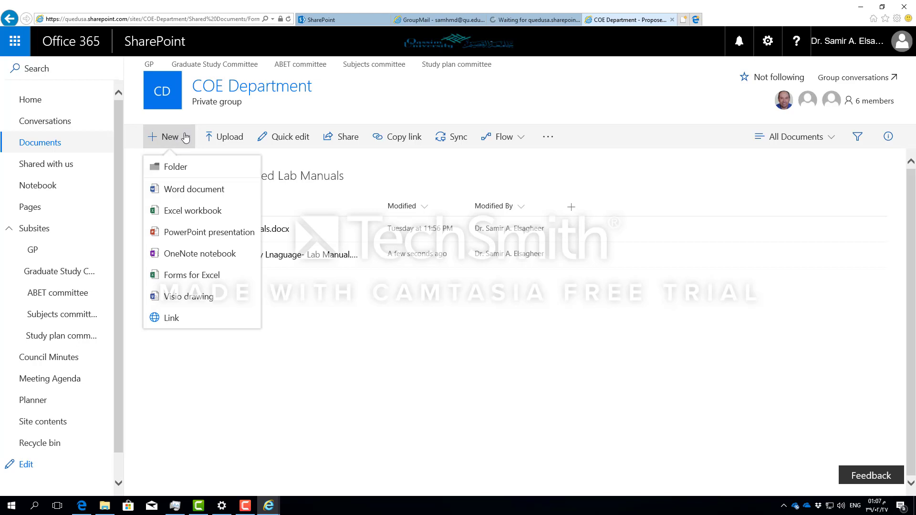
click(194, 191)
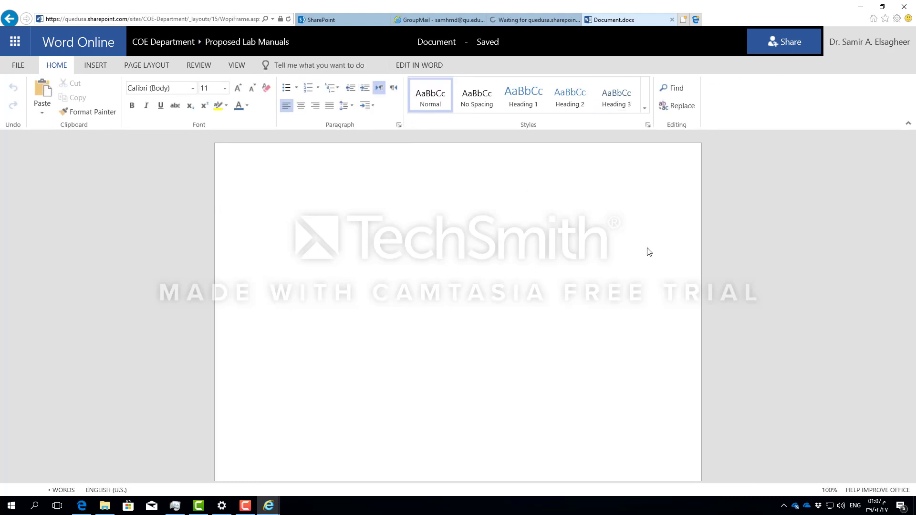
text(Thisi s a )
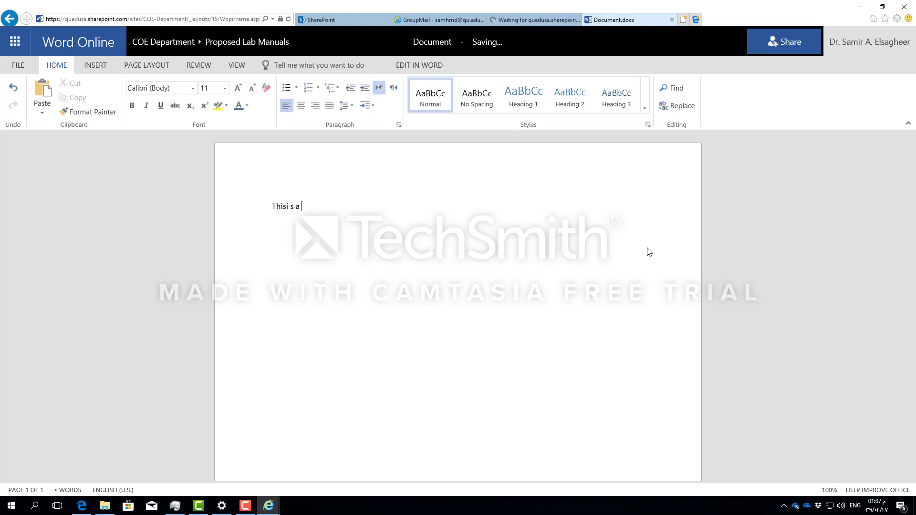
text(emplarte for)
key(BackSpace)
key(BackSpace)
key(BackSpace)
key(BackSpace)
key(BackSpace)
key(BackSpace)
key(BackSpace)
key(BackSpace)
key(BackSpace)
key(BackSpace)
key(BackSpace)
key(BackSpace)
key(BackSpace)
key(BackSpace)
key(BackSpace)
key(BackSpace)
key(BackSpace)
key(BackSpace)
key(BackSpace)
text(s is a template for the COE lab Mauna=u)
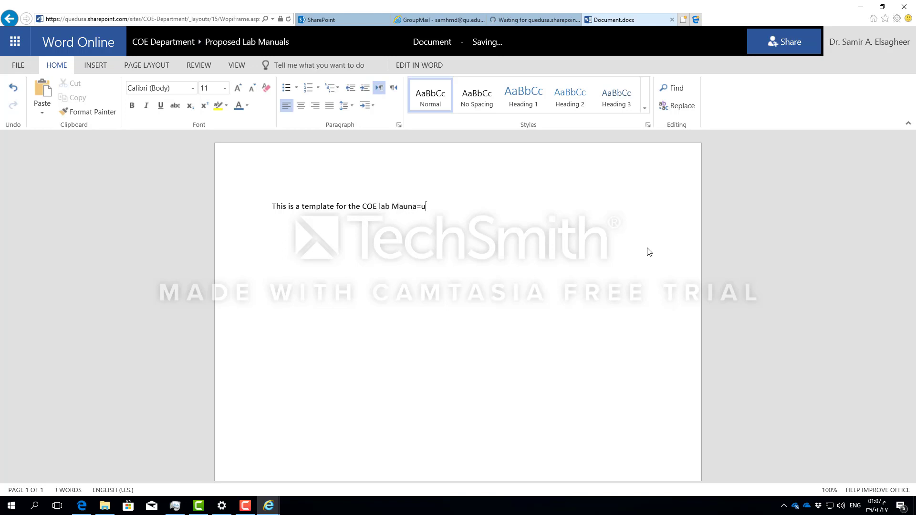
Step: Complete the first line with the correctly spelled word "Manuals" and add a second line reading "jgdjhdjh"
key(BackSpace)
key(BackSpace)
key(BackSpace)
key(BackSpace)
text(ls)
key(BackSpace)
key(BackSpace)
key(Return)
right_click(416, 206)
click(439, 218)
key(Return)
text(jgdjhdjh)
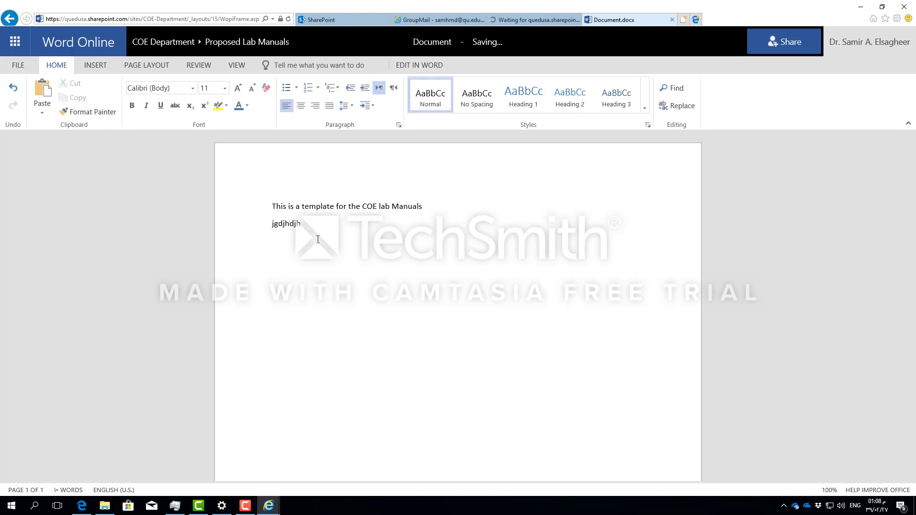
Step: Rename the document as "Lab Manual Template" and return to the Proposed Lab Manuals folder
click(432, 42)
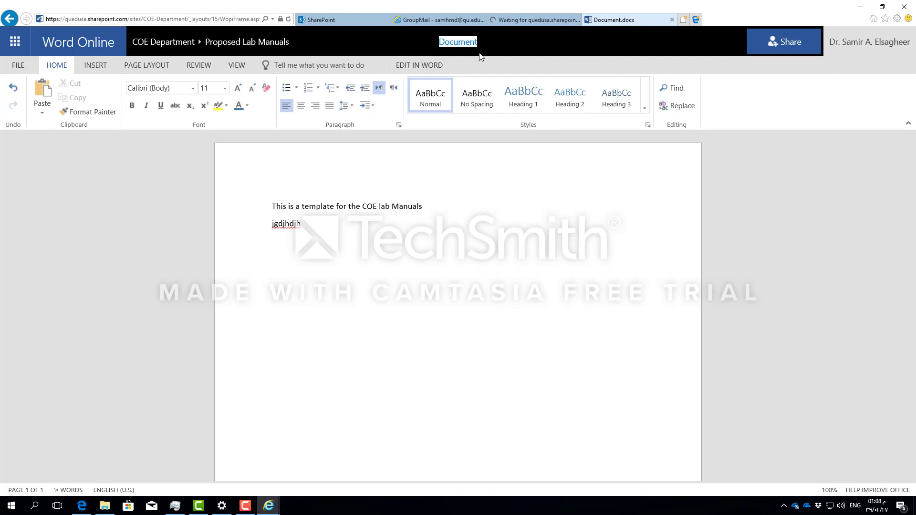
text(Lab Manual Template)
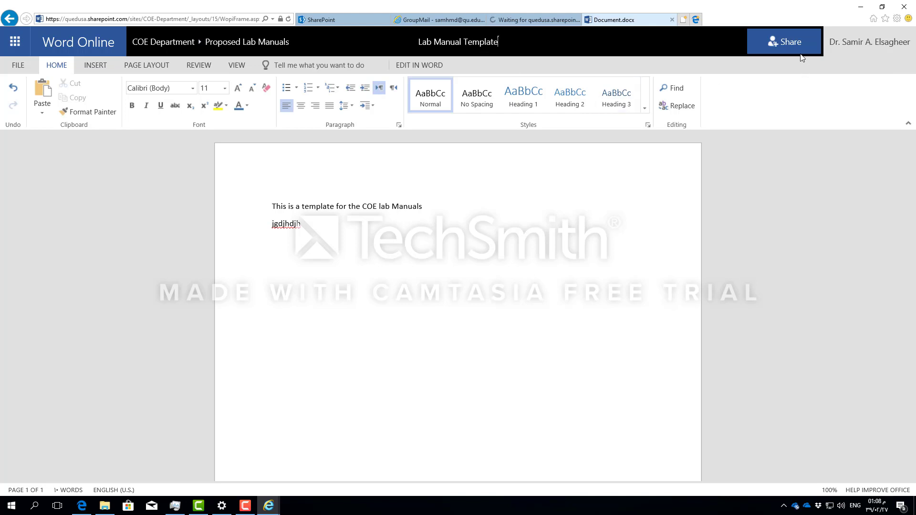
click(410, 288)
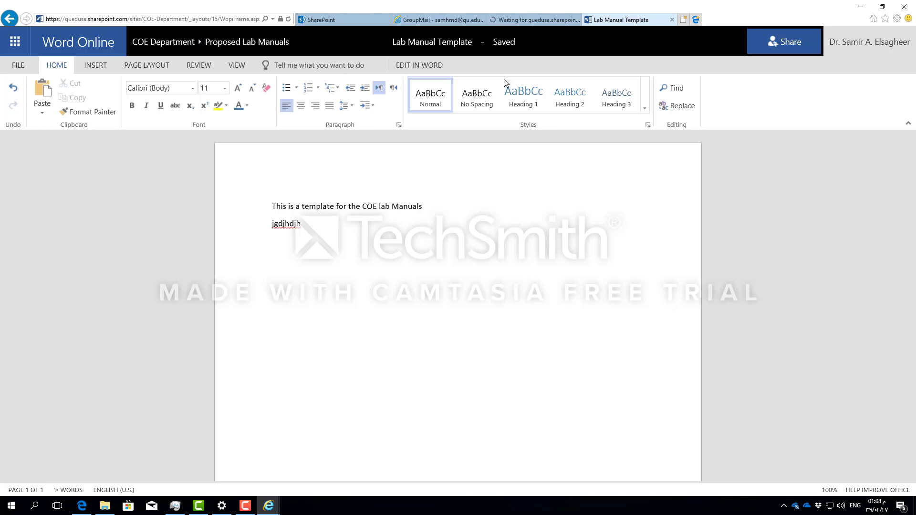
click(226, 46)
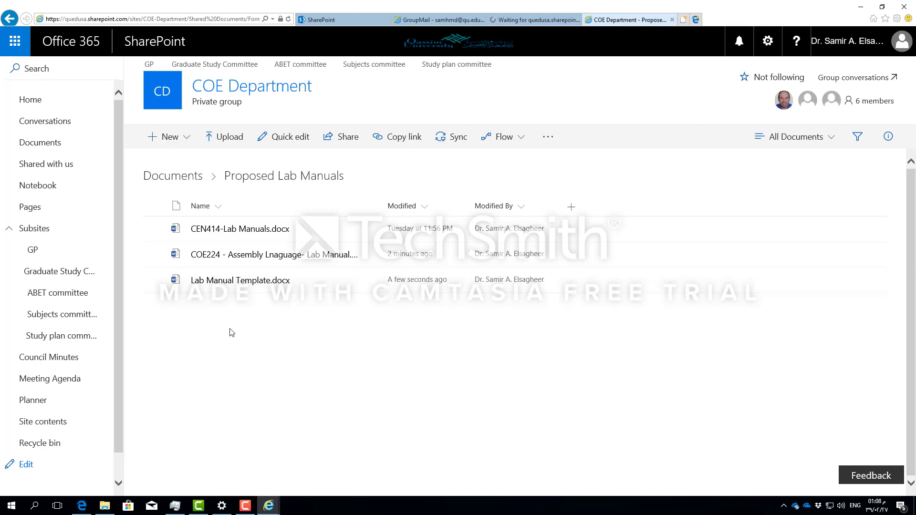
Step: Create an Excel workbook in the folder and fill A1:A4 with "hgshgshg", "jhsajhsasja", "jhsajhasjhs" and "wqytywqtywq"
click(189, 139)
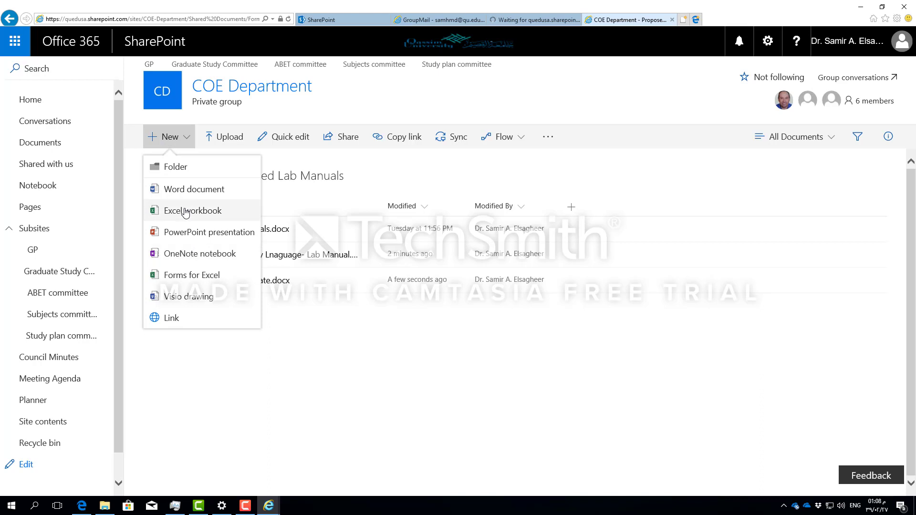
click(183, 208)
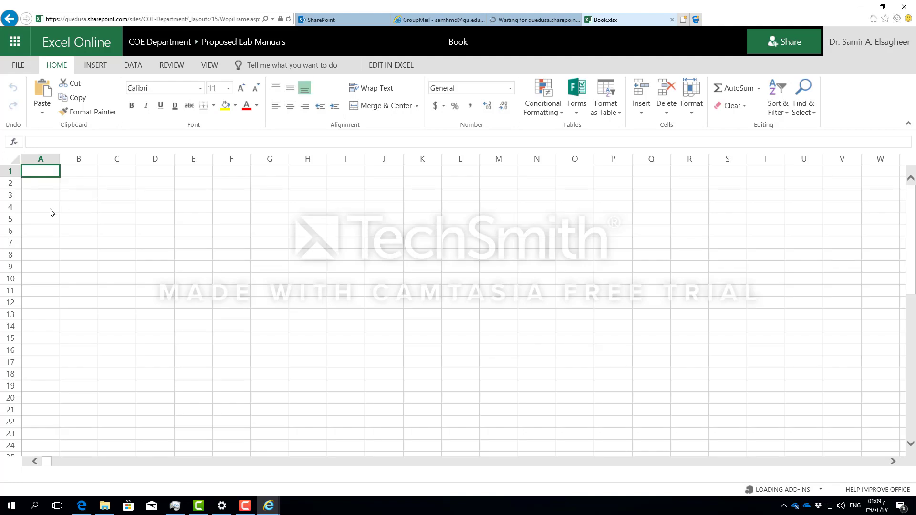
text(hgshgshg)
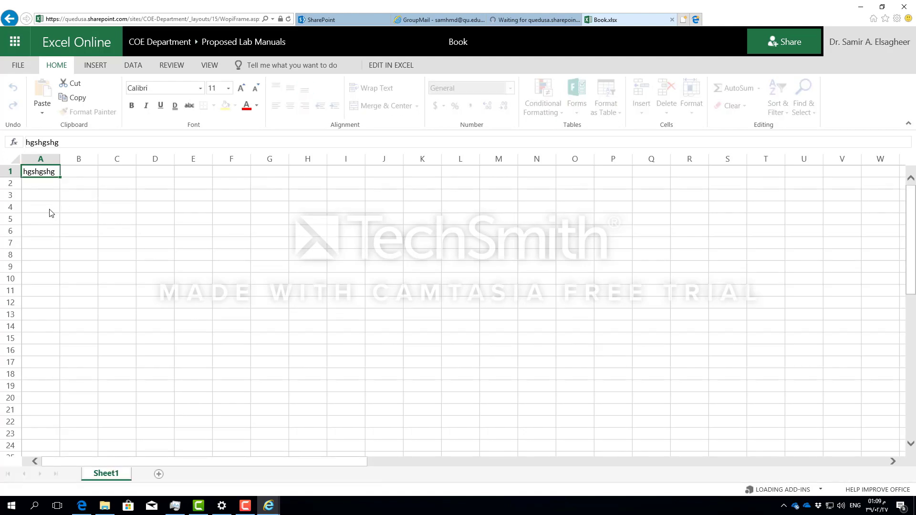
key(Return)
text(jhsajhsasja)
key(Return)
text(jhsajhasjhs)
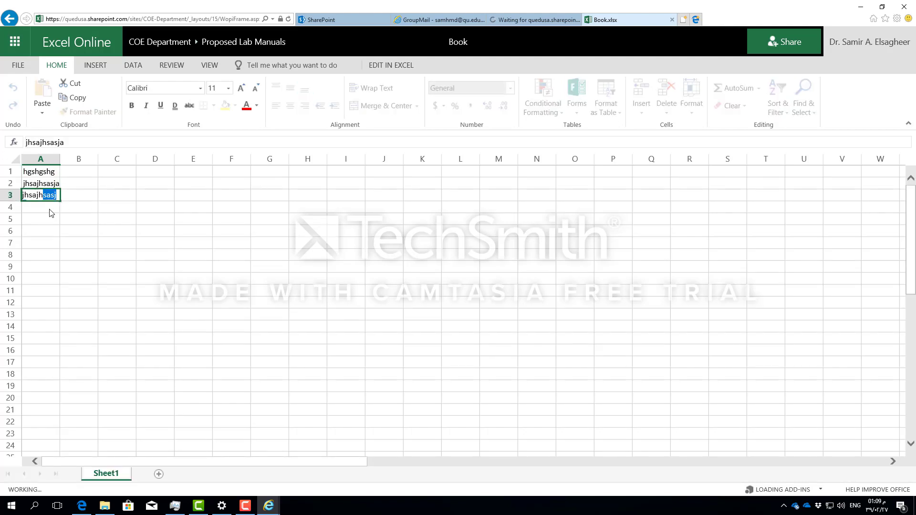
key(Return)
text(wqytywqtywq)
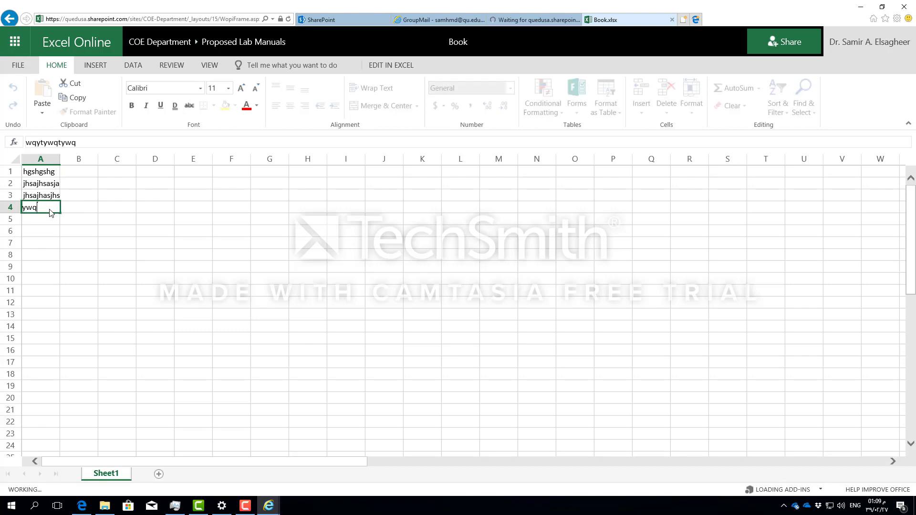
key(Return)
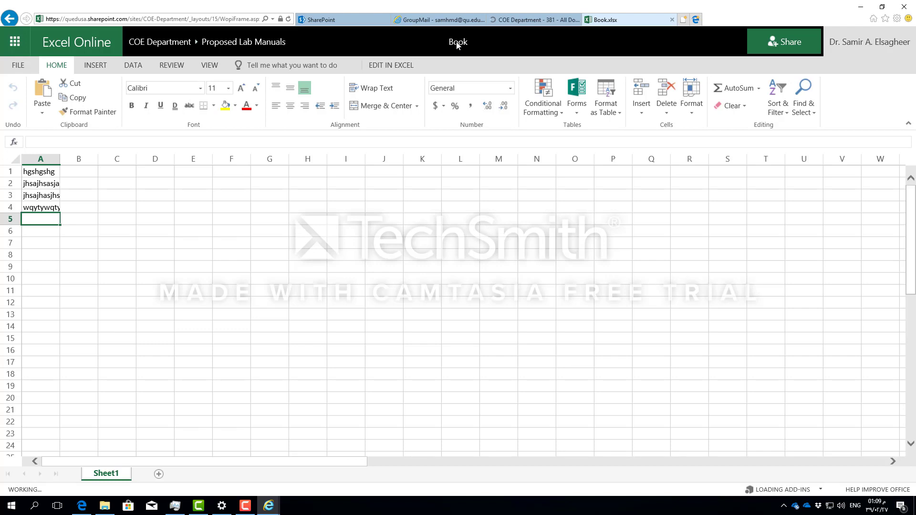
Step: Rename the workbook as "Sample Data Collection using Excel"
click(457, 44)
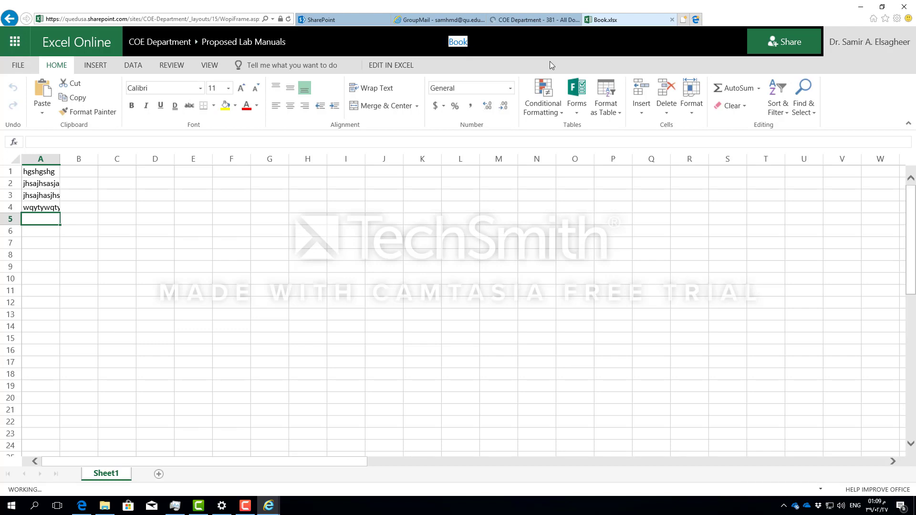
text(Sample Data Collection )
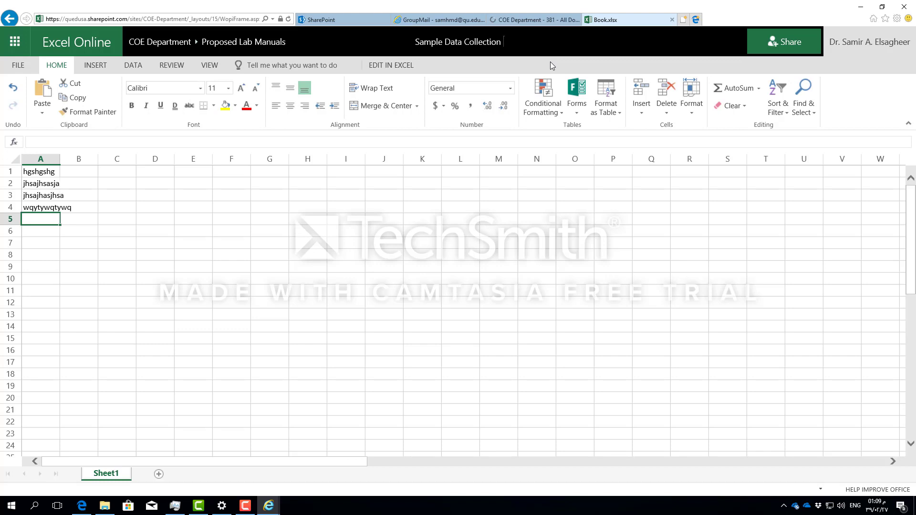
text(using Excel)
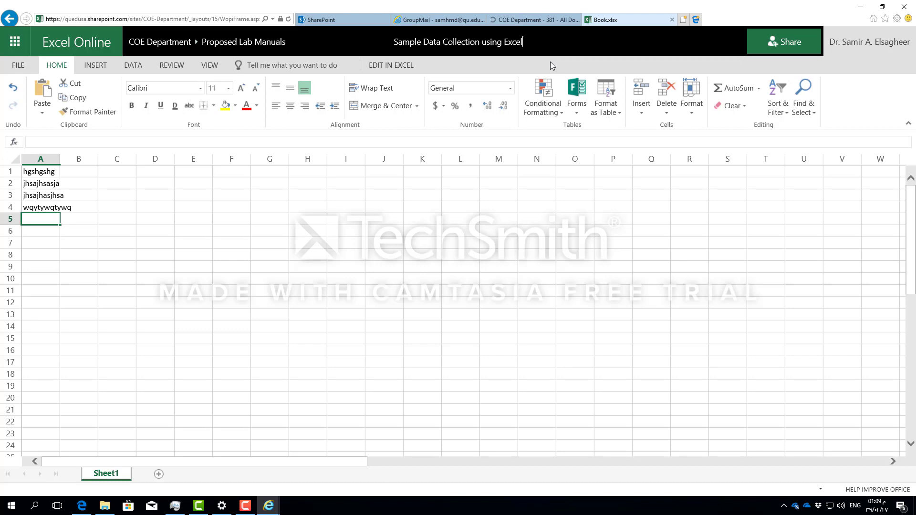
Step: Enter "skskjsjk" in cell N9 and leave the workbook for the Proposed Lab Manuals folder
click(525, 269)
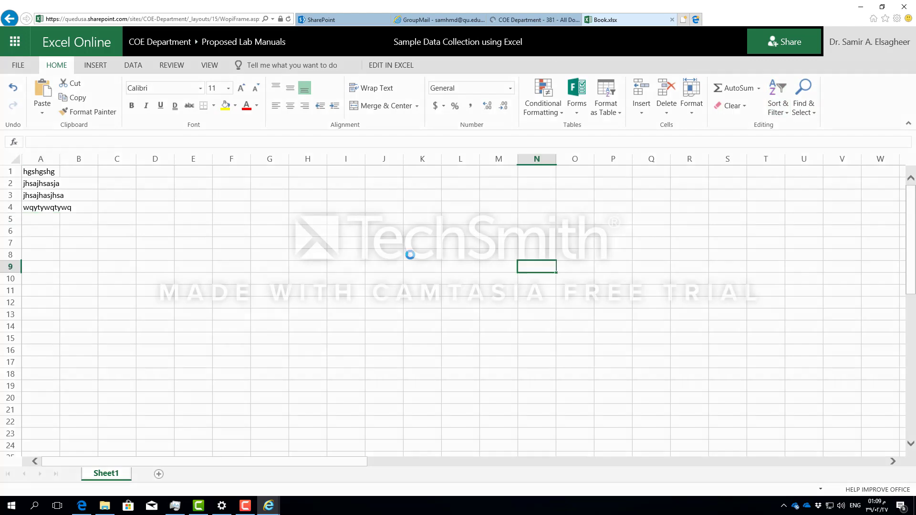
text(skskjsjk)
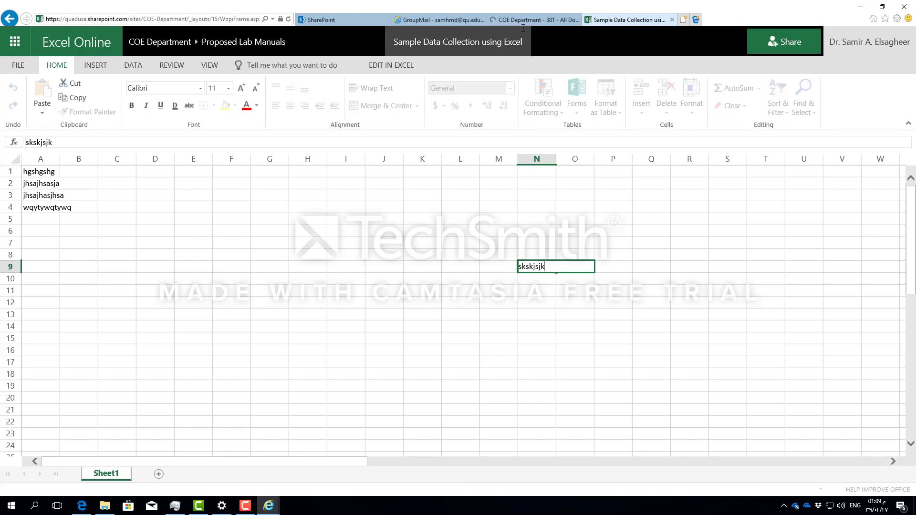
click(19, 65)
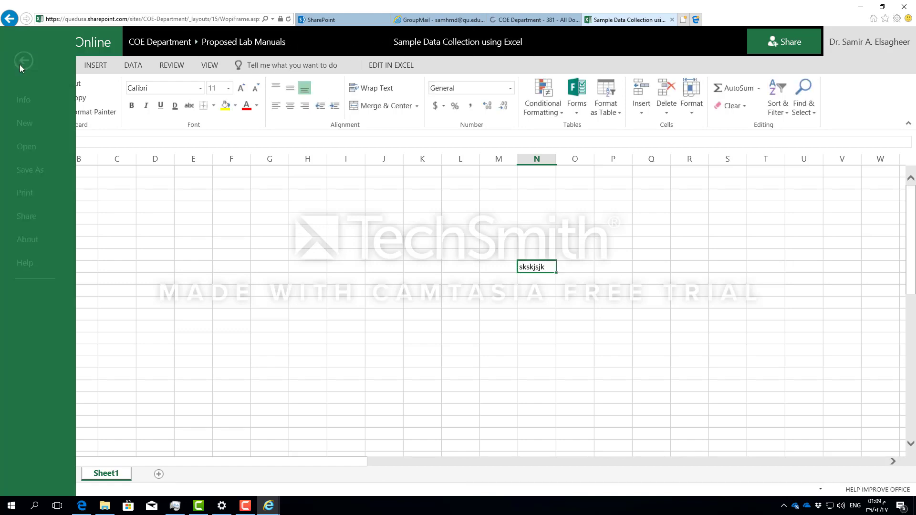
click(19, 65)
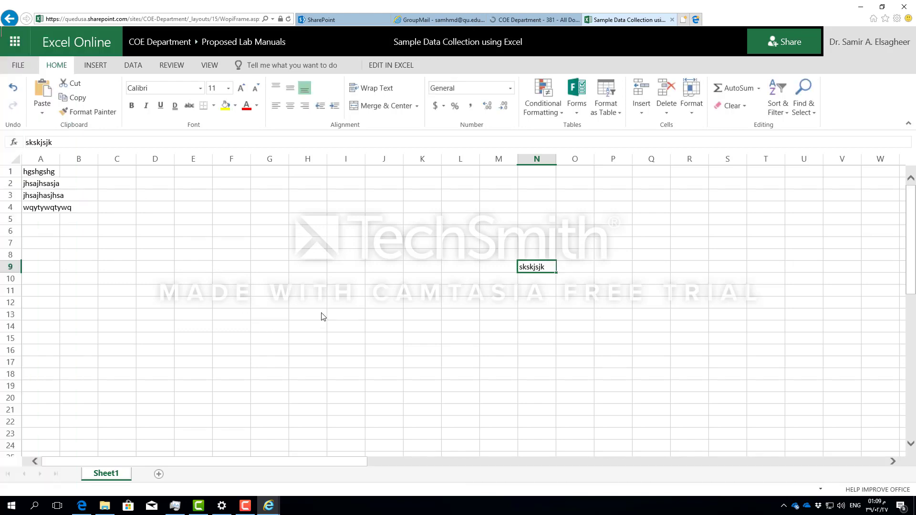
click(247, 42)
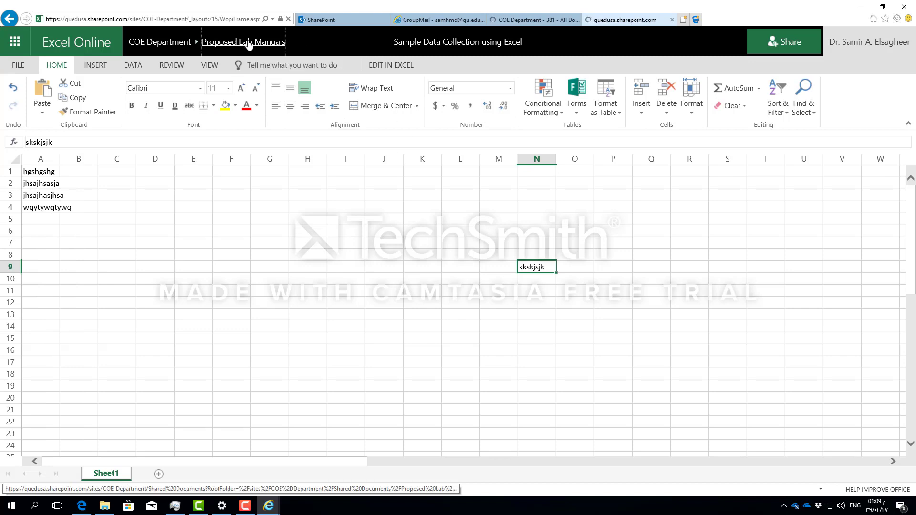
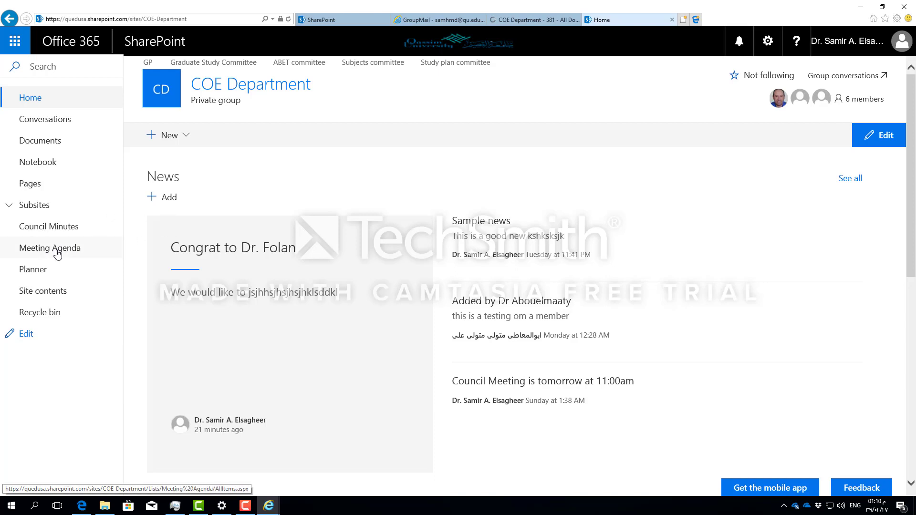
Step: Create a new item in the Meeting Agenda list with the title "Request to postpone msjhsjhs"
click(57, 253)
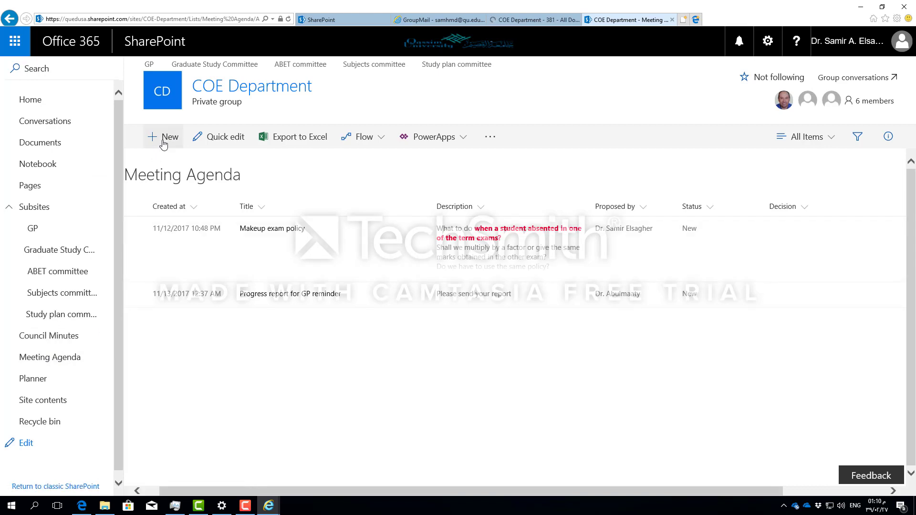
click(163, 139)
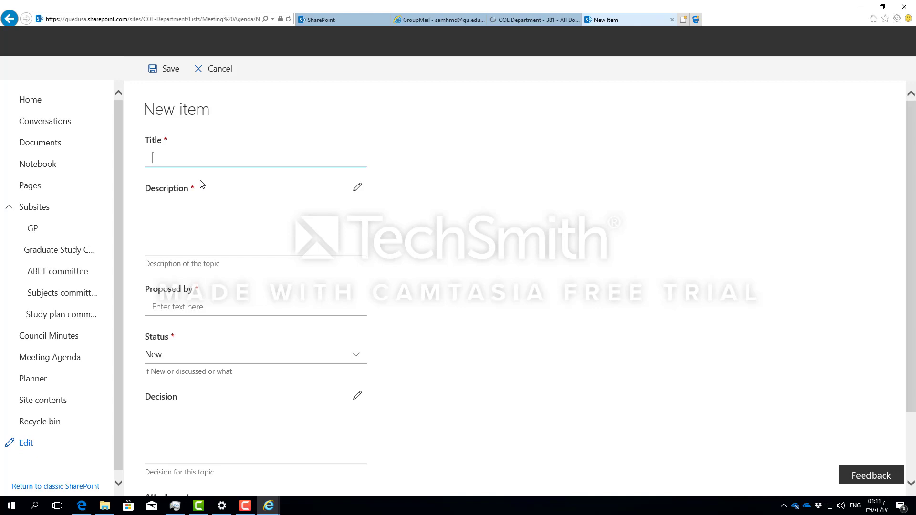
text(Reque)
text(st to postpone msjhsjhs)
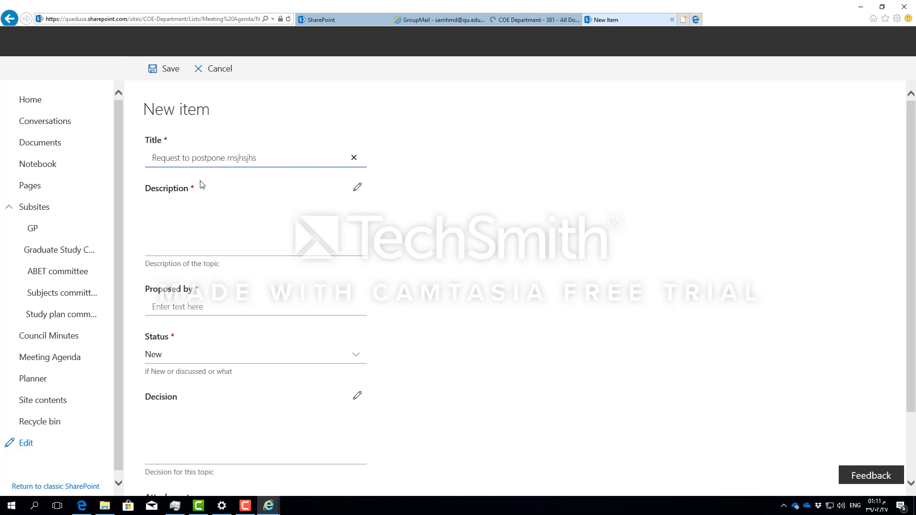
Step: Fill in the item's Description with the lines "sgjsghsghs'llj", "sjhskskj" and "sjhsjs", and save the description
click(195, 206)
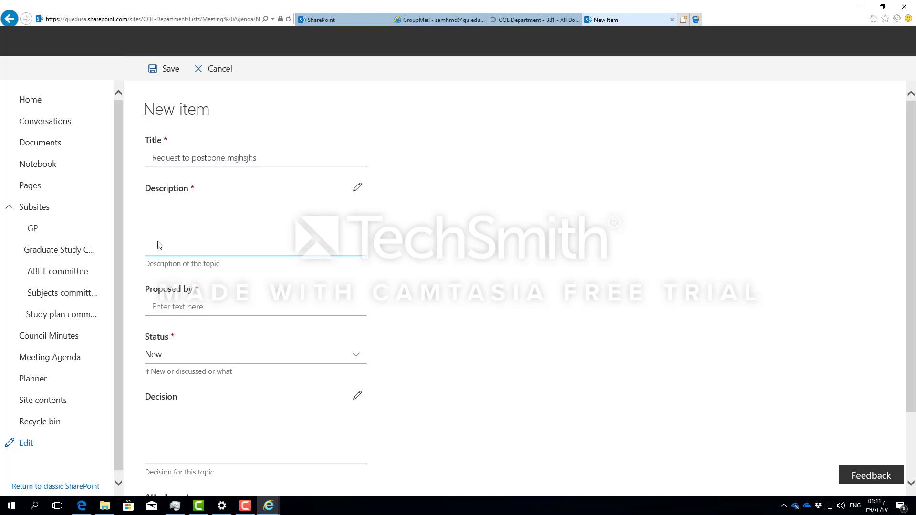
click(317, 237)
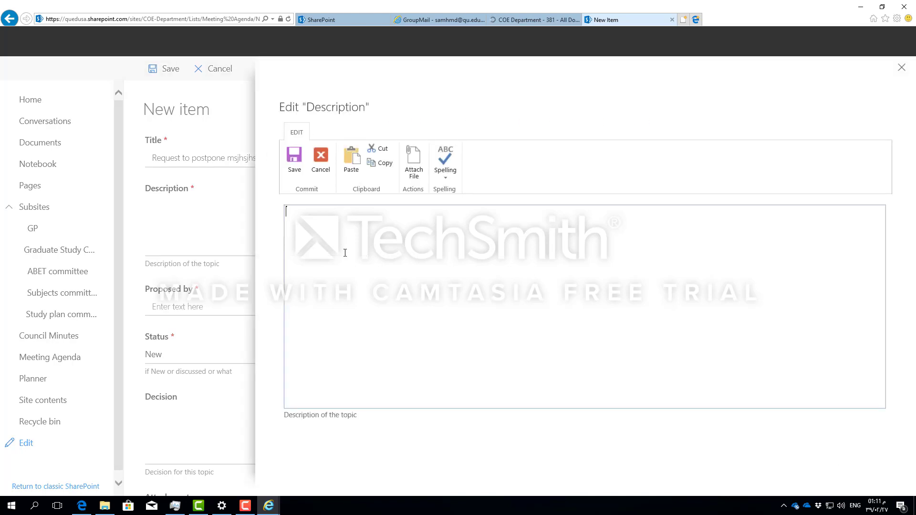
text(sgjsghsghs'llj)
key(Return)
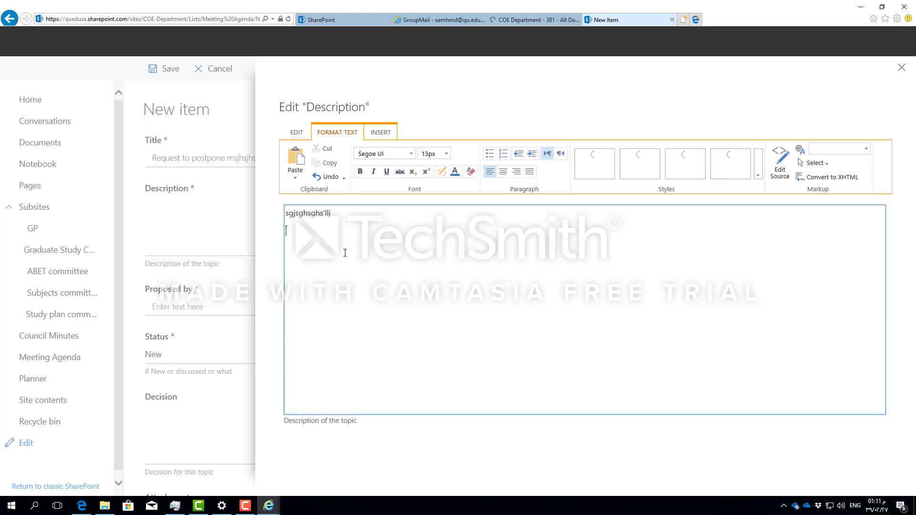
text(sjhskskj)
key(Return)
text(sjhsjs)
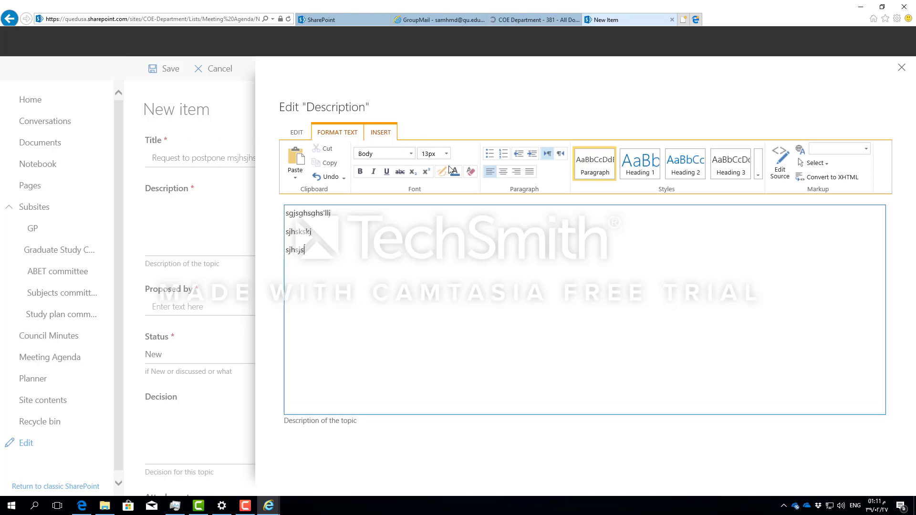
click(381, 133)
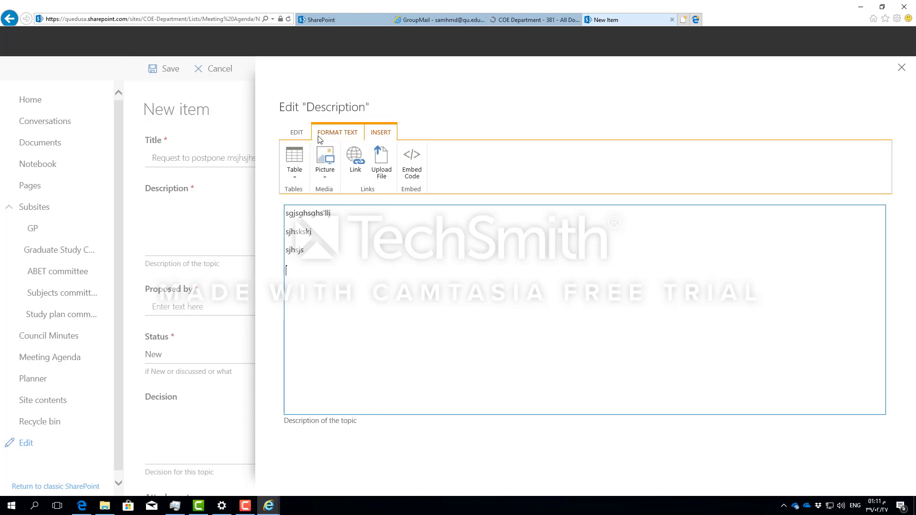
click(297, 132)
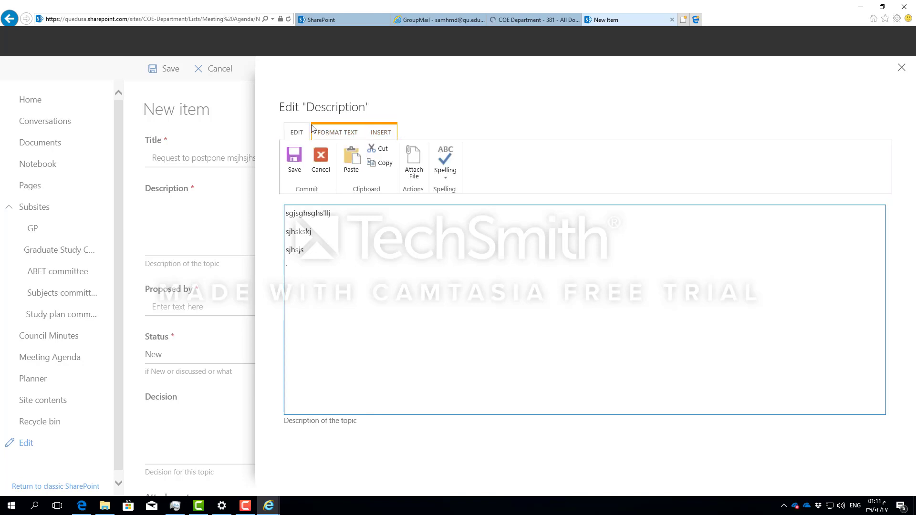
click(294, 160)
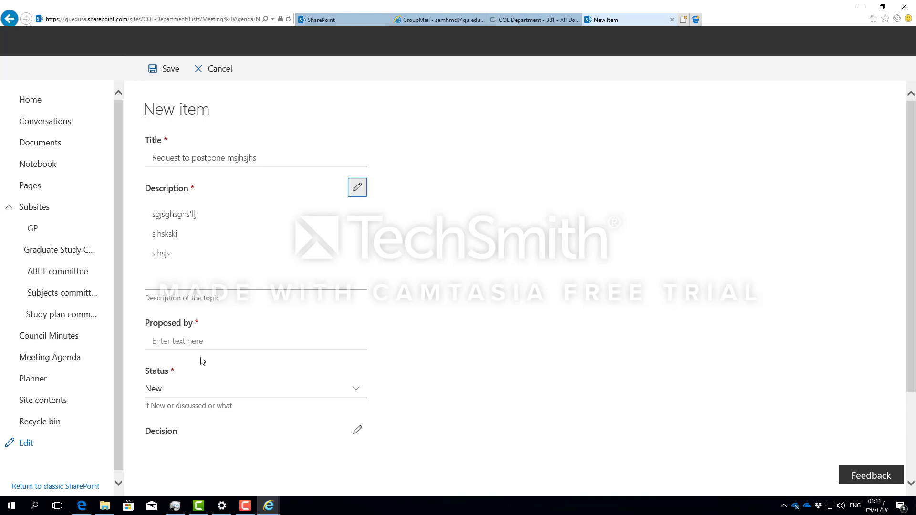
Step: Look through the Status choices and the Decision editor of the new item without making an entry
click(163, 392)
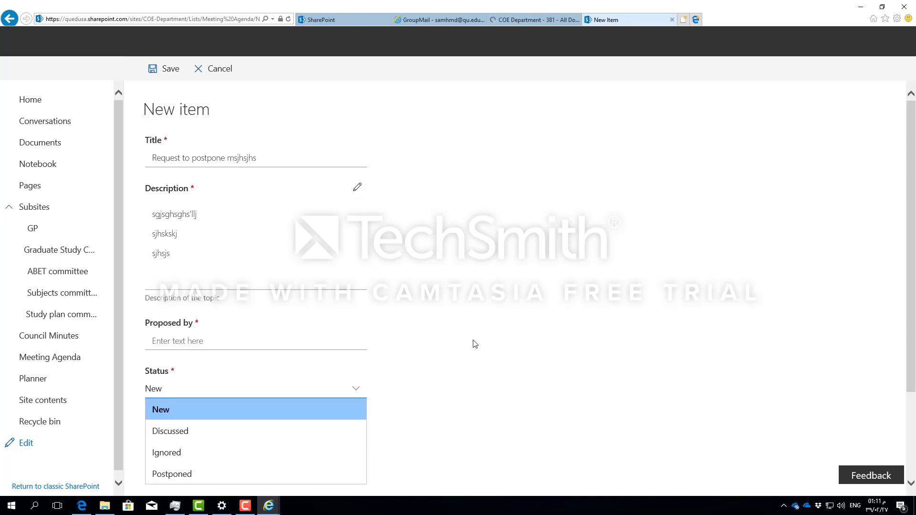
click(521, 320)
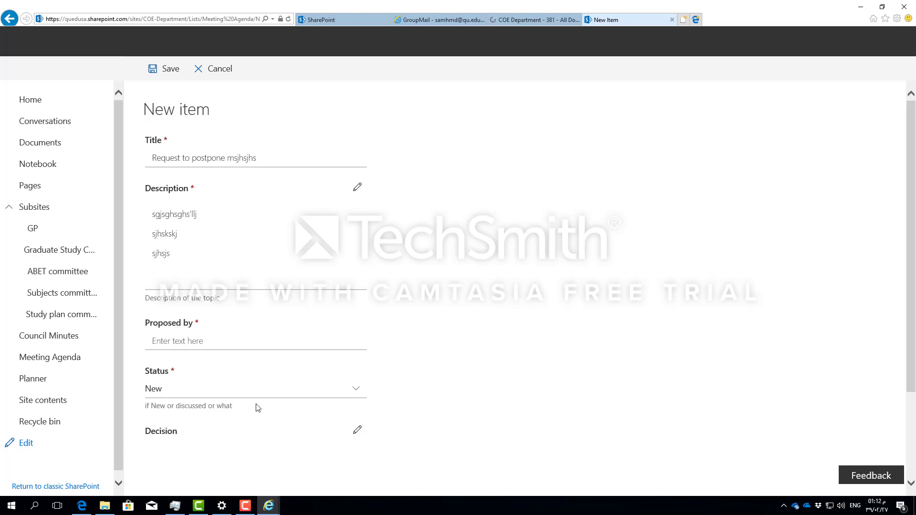
scroll(525, 328, down, 3)
click(244, 342)
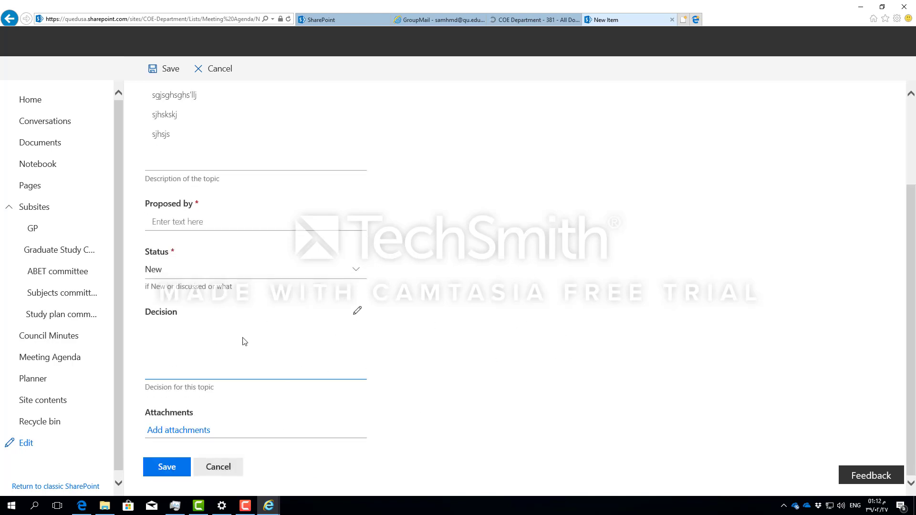
click(357, 311)
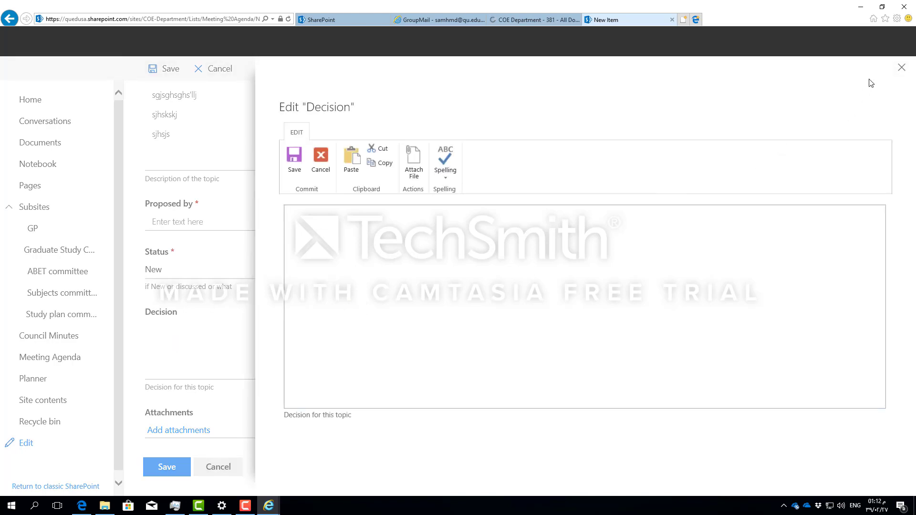
click(902, 67)
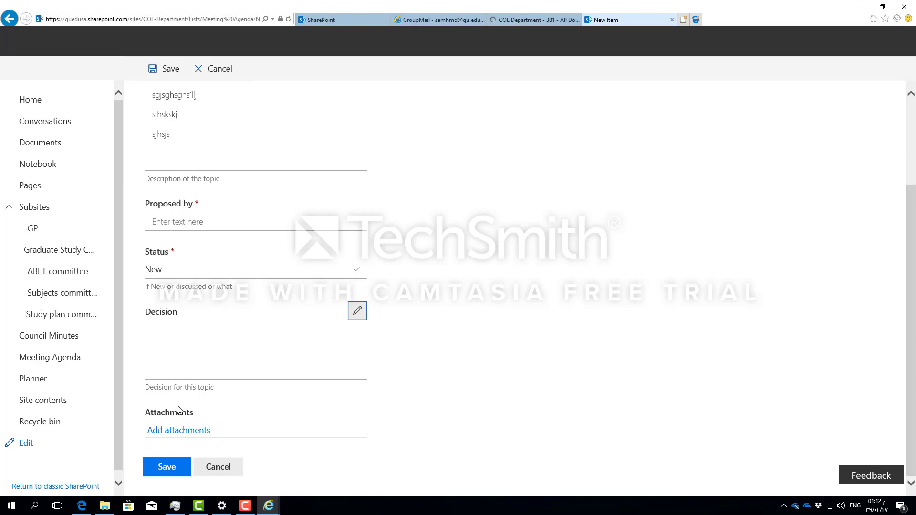
Step: Attach the file "COE224 Lab Report Template.docx" from the 04 Lab folder to the agenda item
click(168, 432)
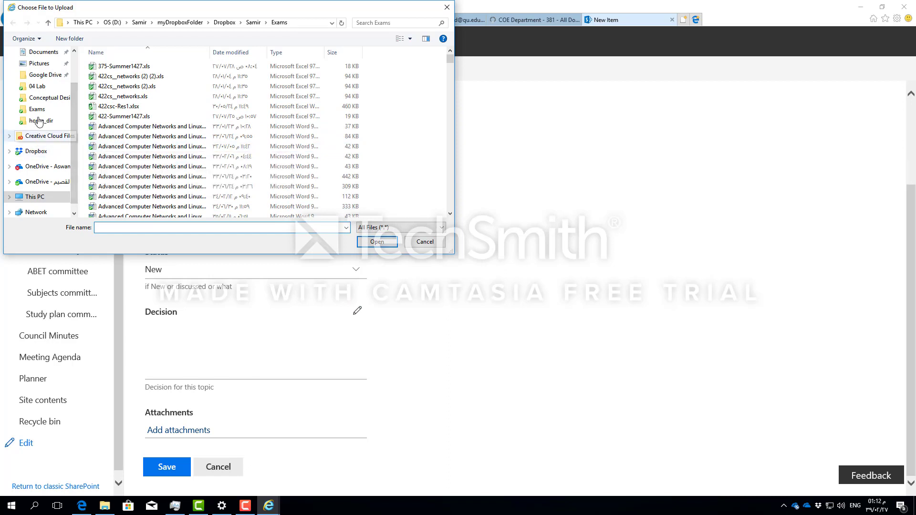
click(39, 88)
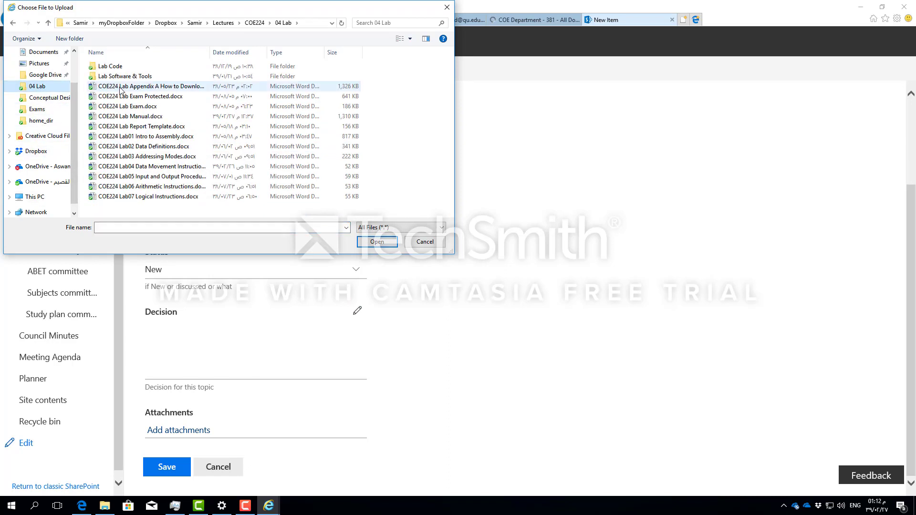
double_click(131, 127)
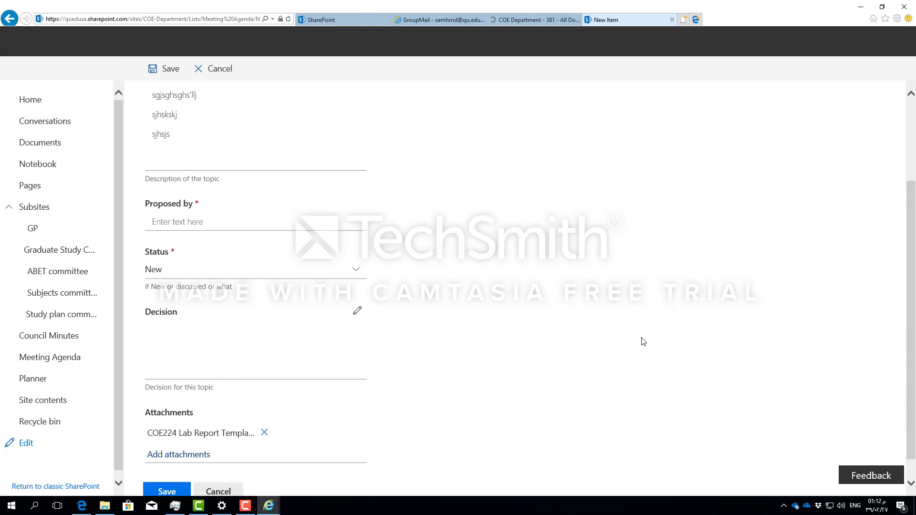
Step: Fill in the required Proposed by field with the proposer's title and first name, and save the agenda item
scroll(168, 405, down, 1)
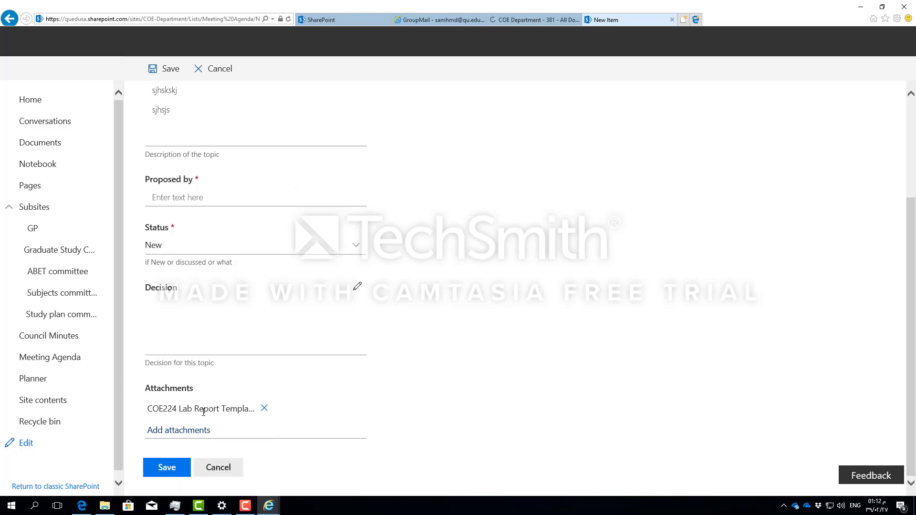
click(168, 474)
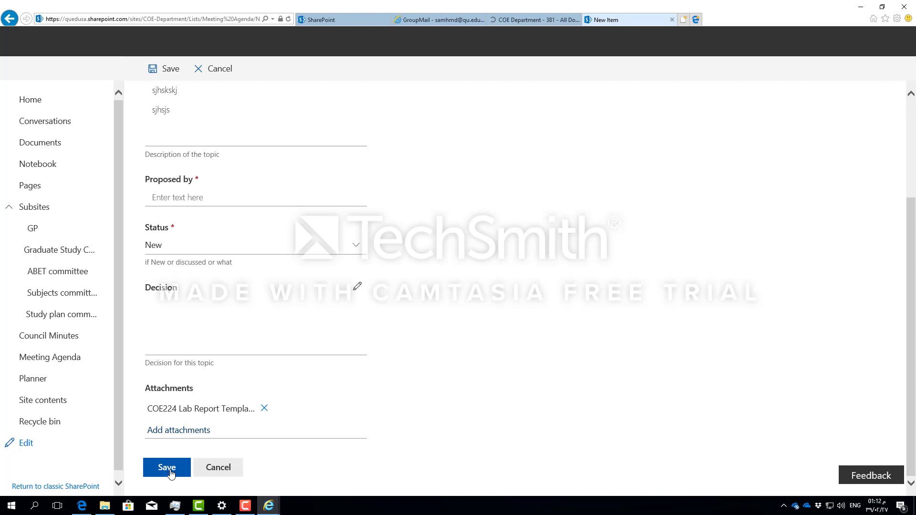
click(168, 474)
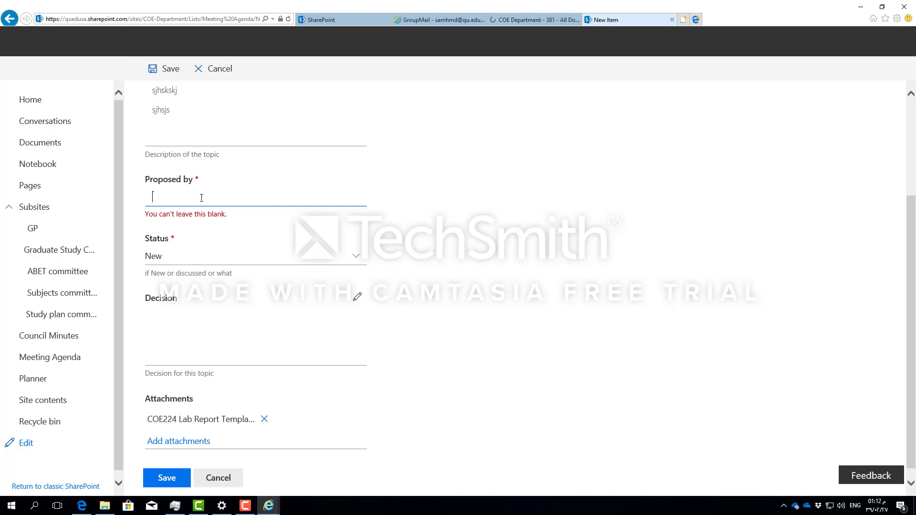
text(Dr. S)
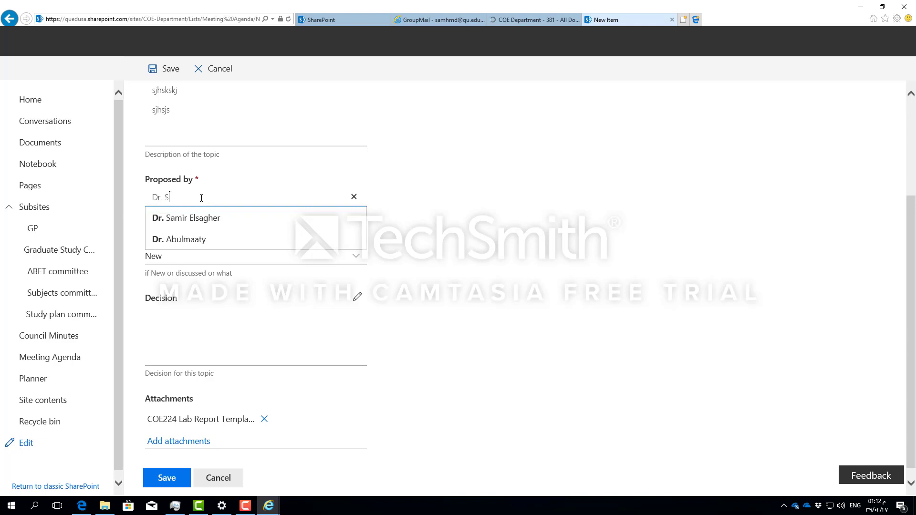
text(amir)
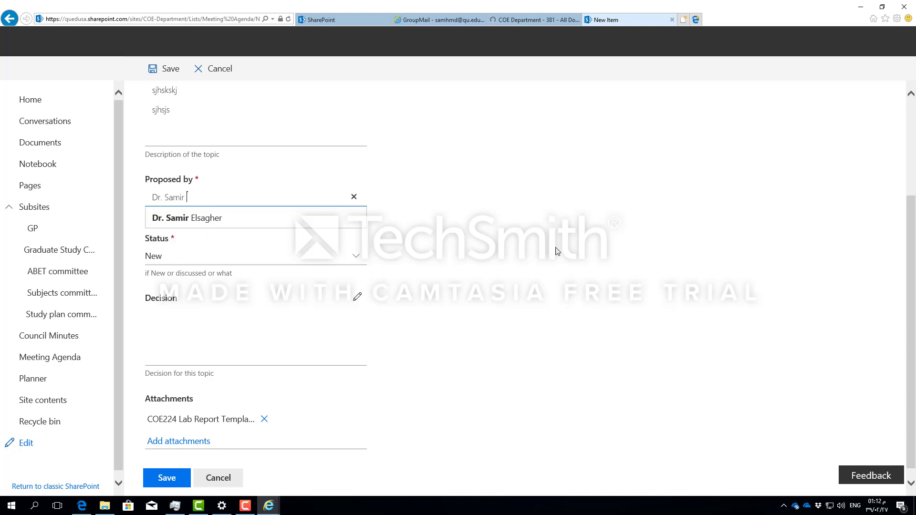
click(246, 273)
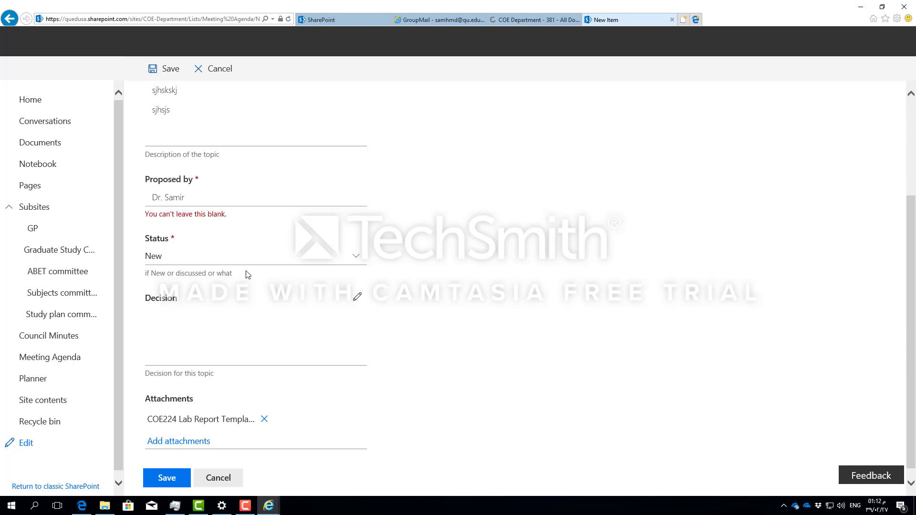
click(165, 481)
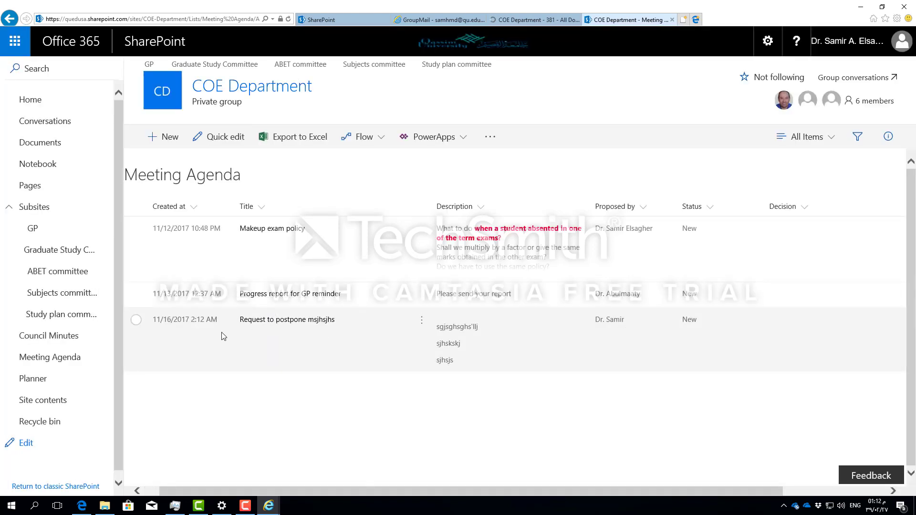
Step: Open the agenda item "Request to postpone msjhsjhs" and set its Status to Discussed
click(423, 325)
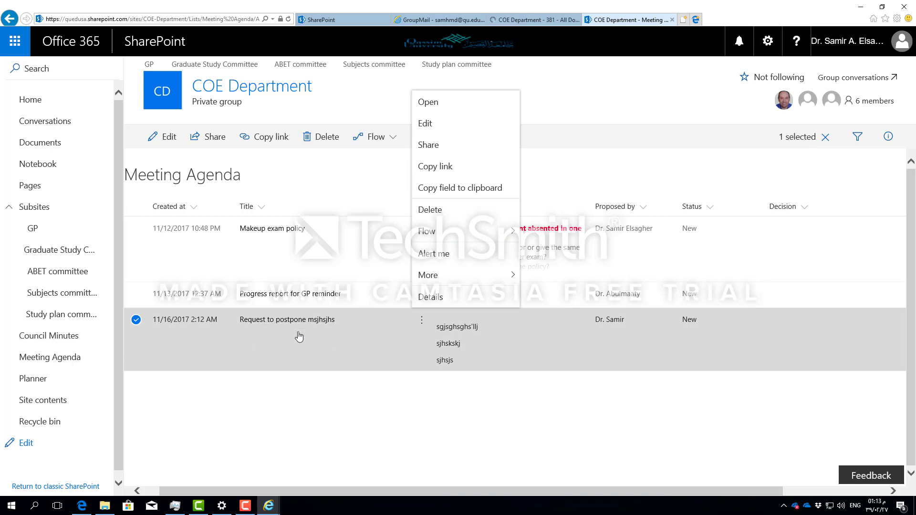
click(292, 363)
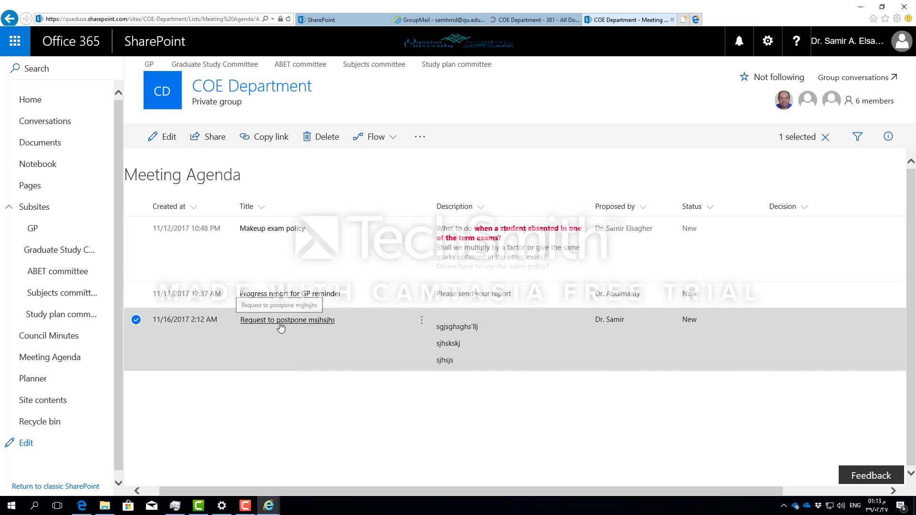
click(281, 320)
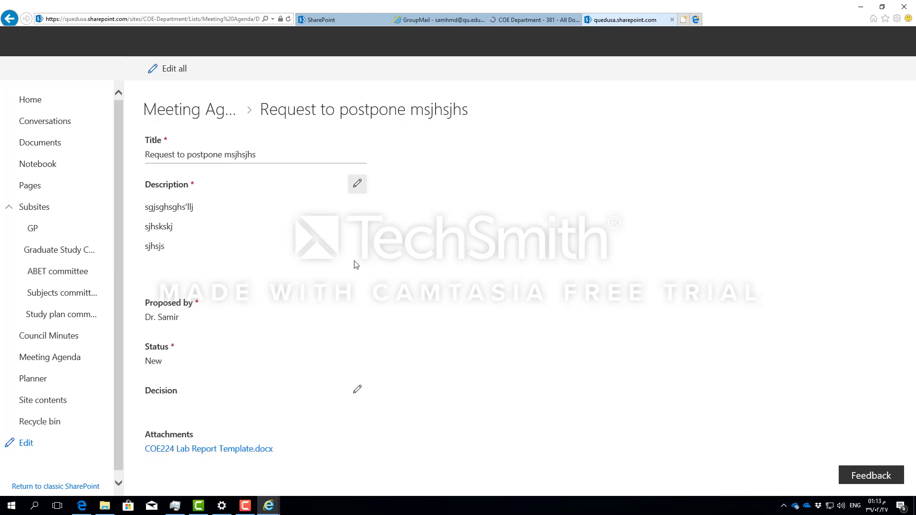
click(170, 359)
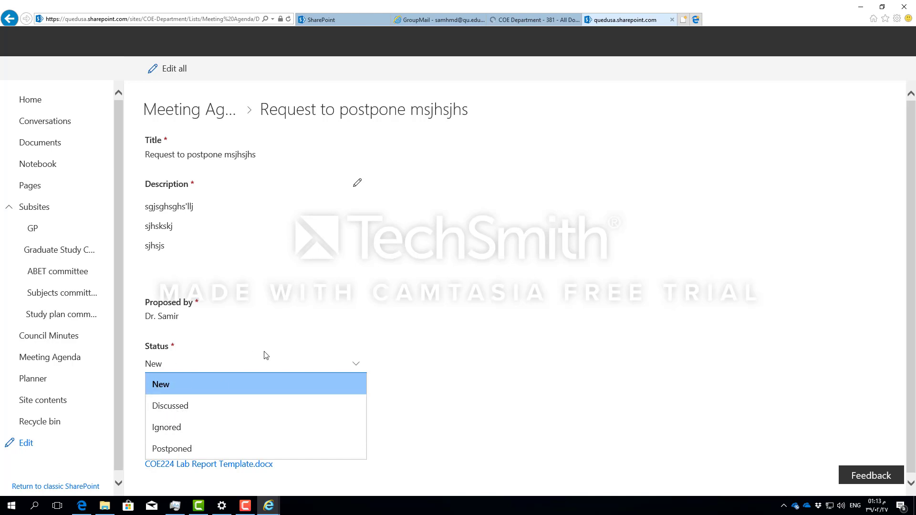
click(185, 409)
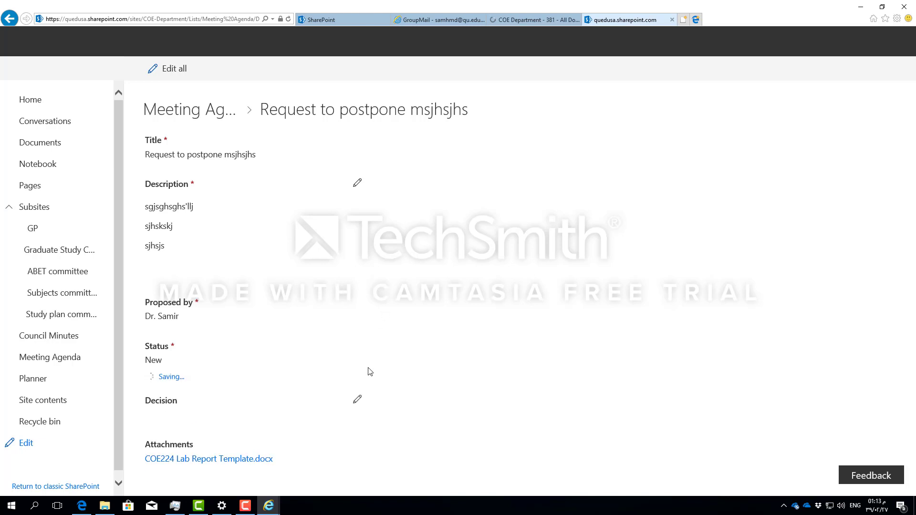
Step: Enter "Agreed," and "jhsjhsjhsjhs" on separate lines as the item's Decision, save it, and check the item's attachment
click(357, 398)
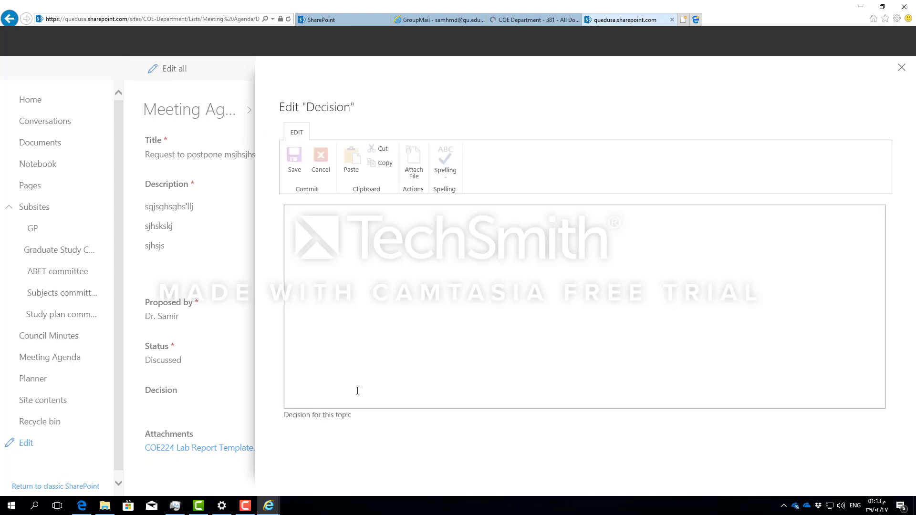
click(318, 251)
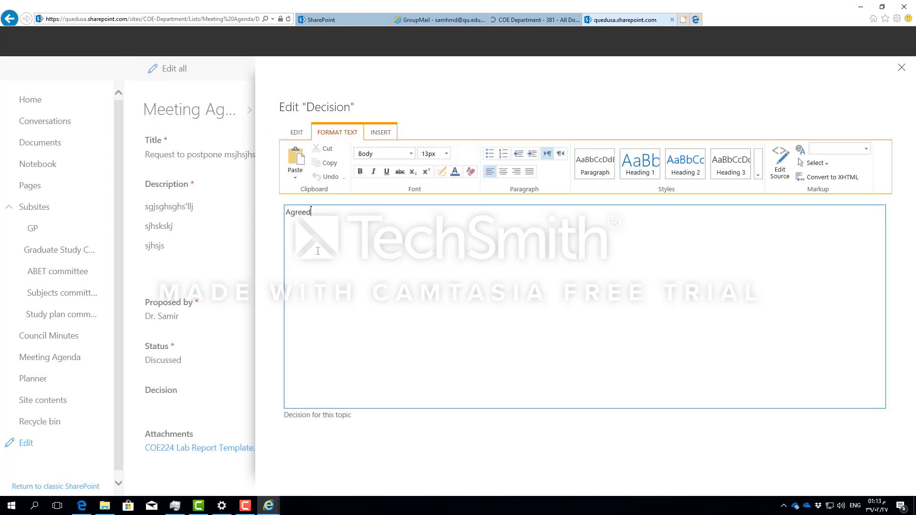
text(Agreed,)
key(Return)
text(jhsjhsjhsjhs)
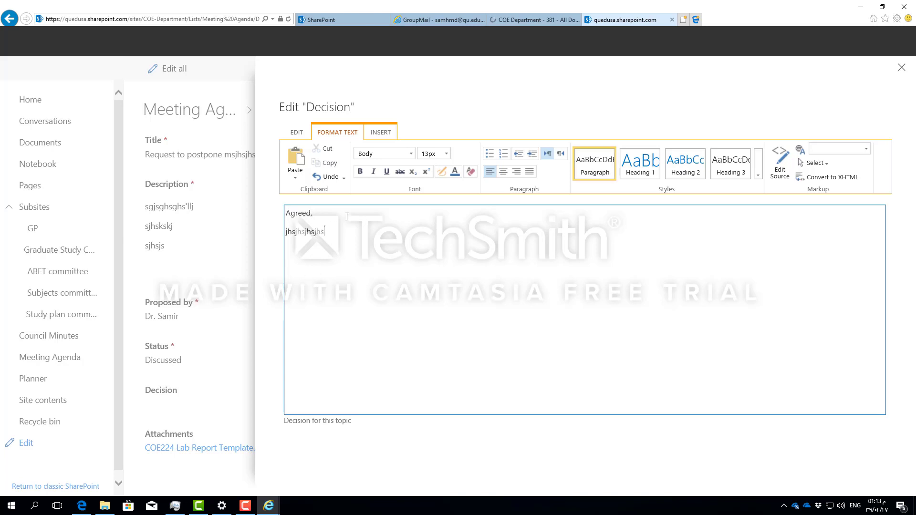
click(297, 133)
click(293, 158)
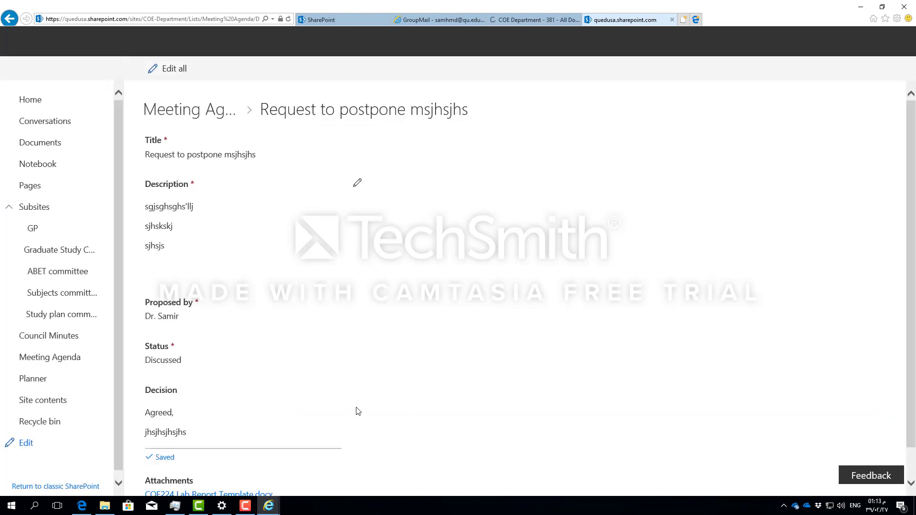
scroll(358, 411, down, 1)
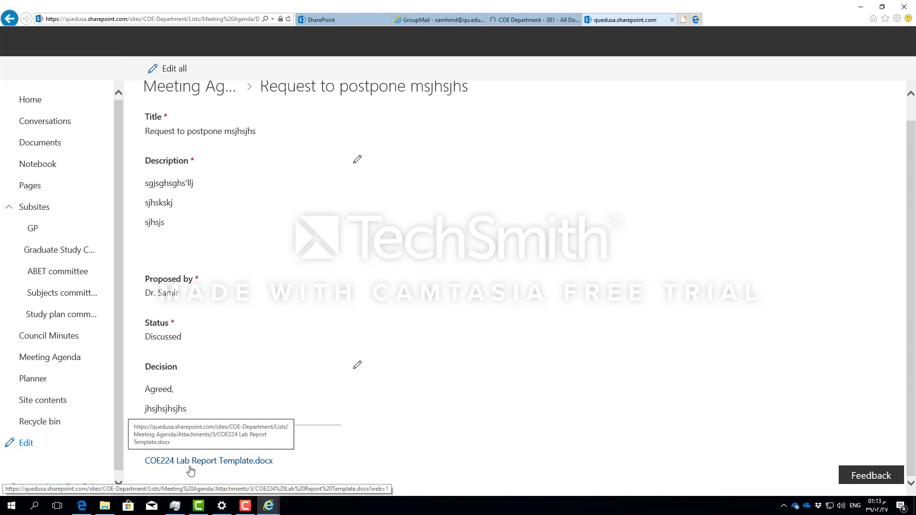
scroll(294, 352, up, 1)
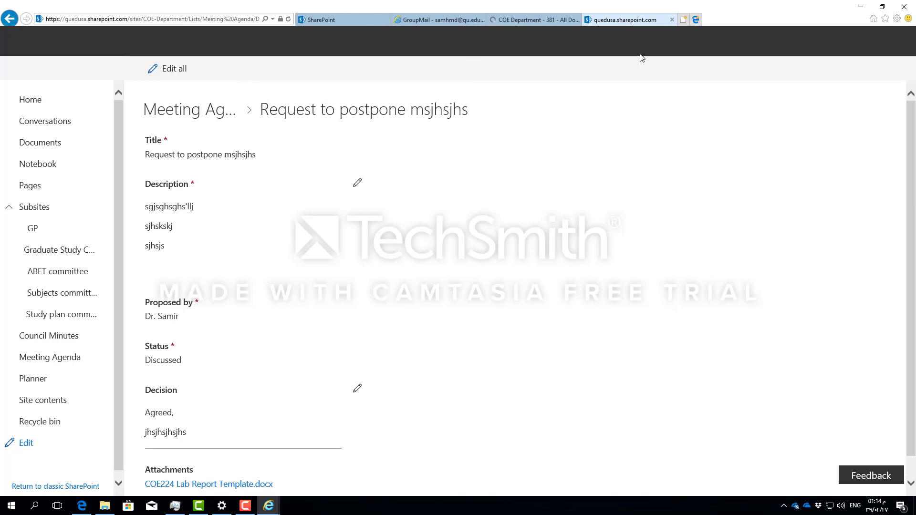
Step: Close the page showing the 381 documents folder despite its unsaved changes, and return to the Meeting Agenda list
click(531, 19)
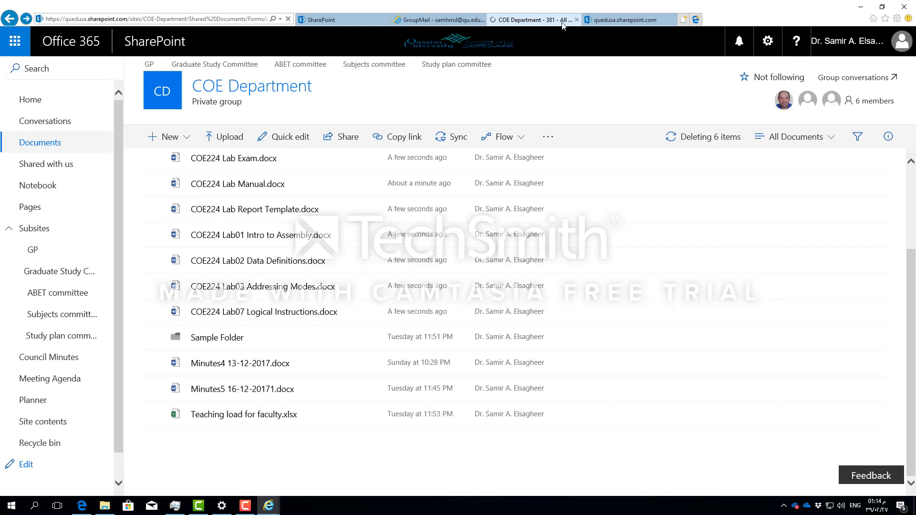
scroll(183, 392, up, 3)
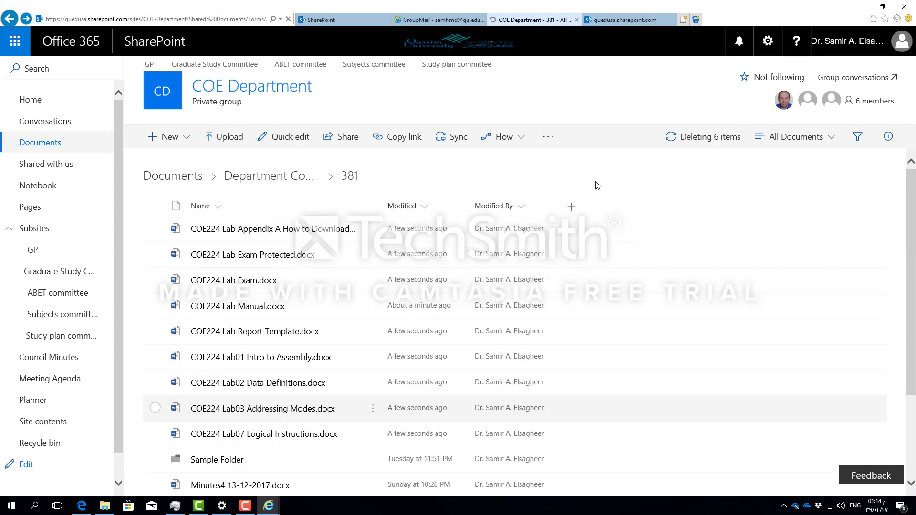
click(576, 19)
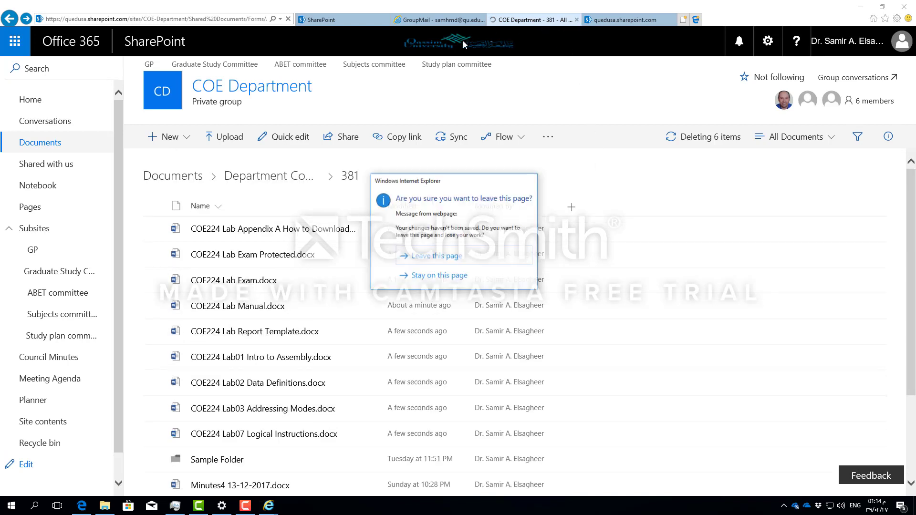
click(455, 258)
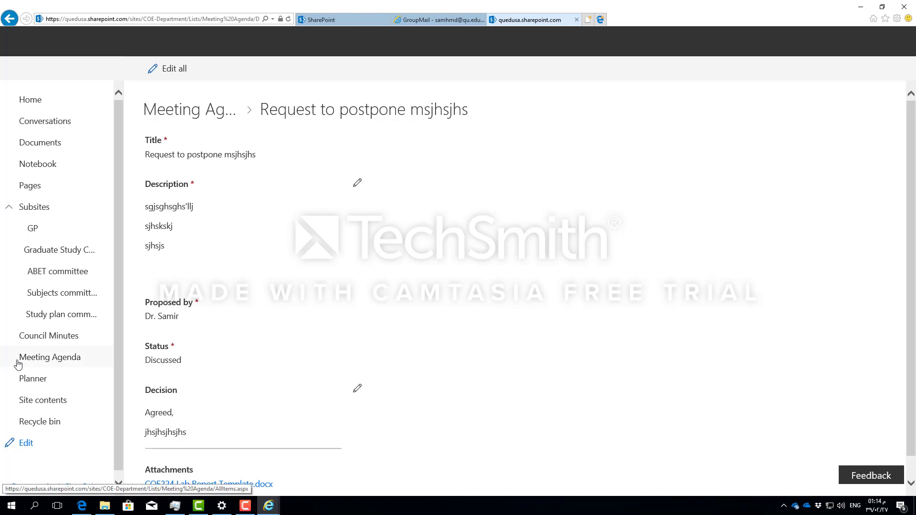
click(82, 362)
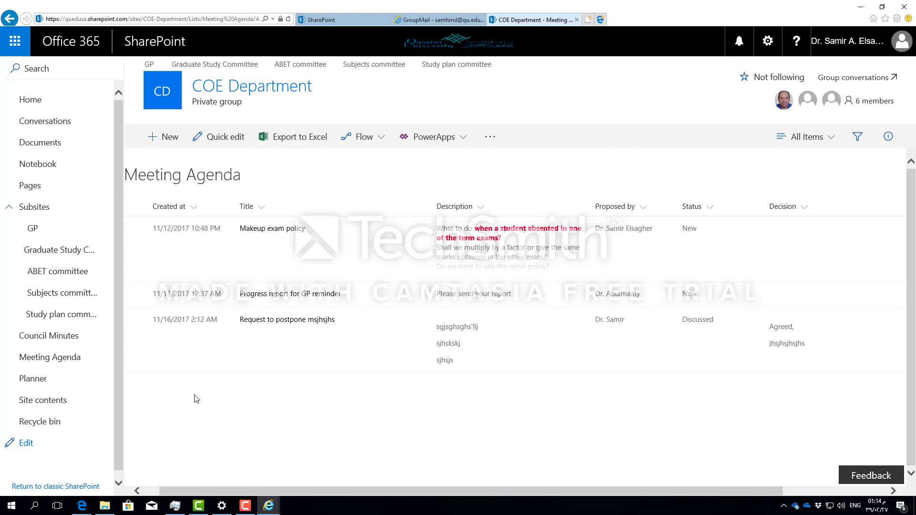
Step: Open the COE Department group's conversations in Outlook and dismiss the Meet Connectors tip
click(291, 139)
click(46, 122)
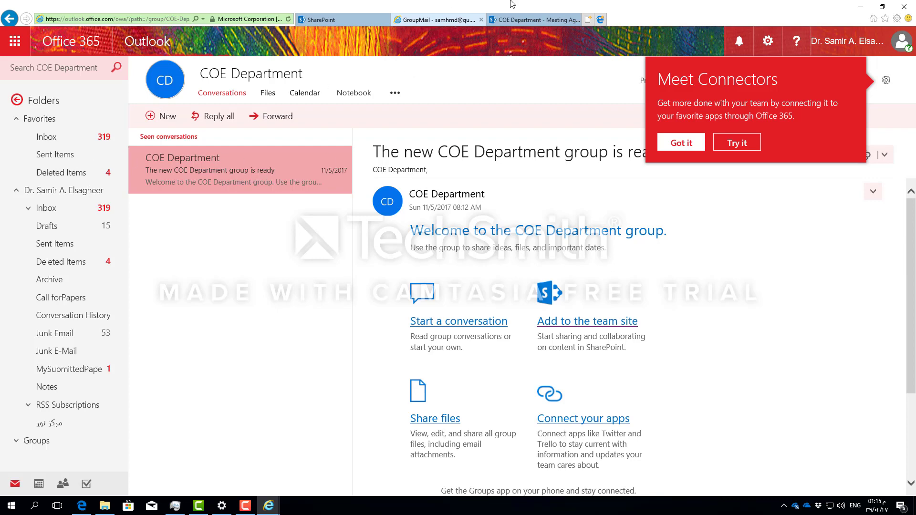
click(529, 20)
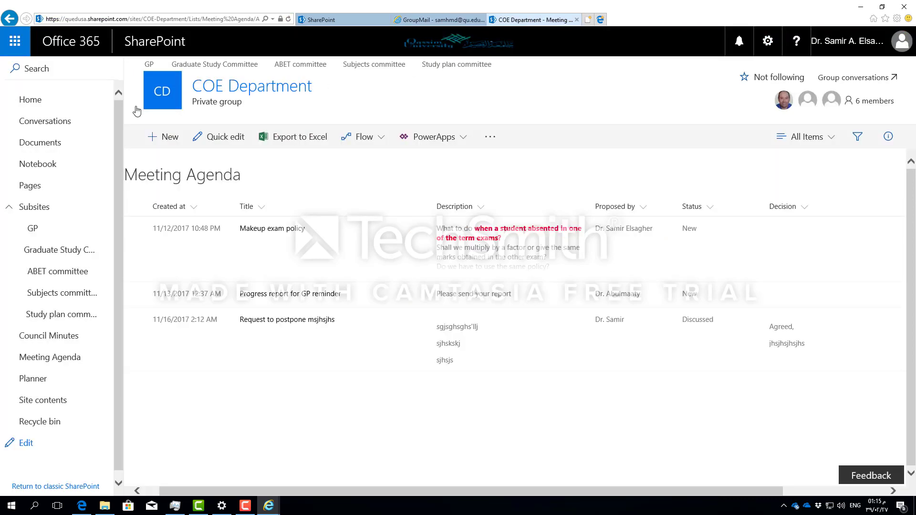
click(60, 122)
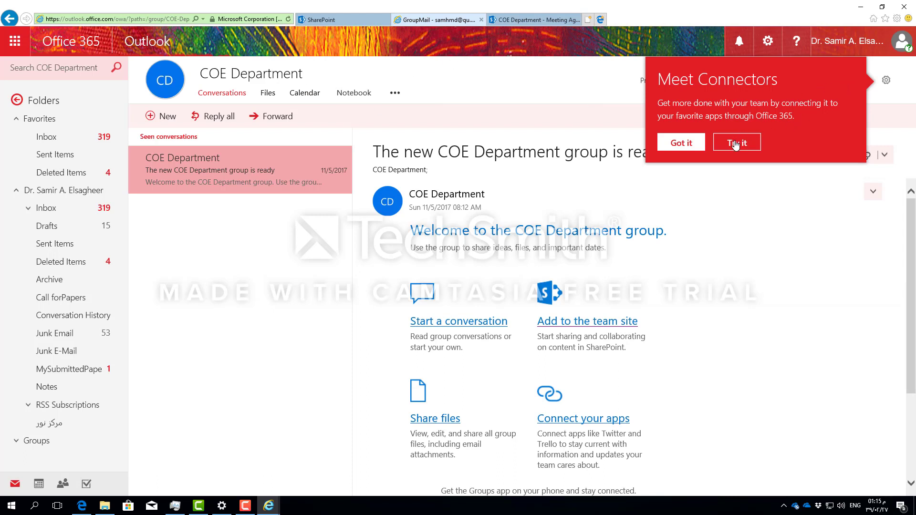
click(690, 147)
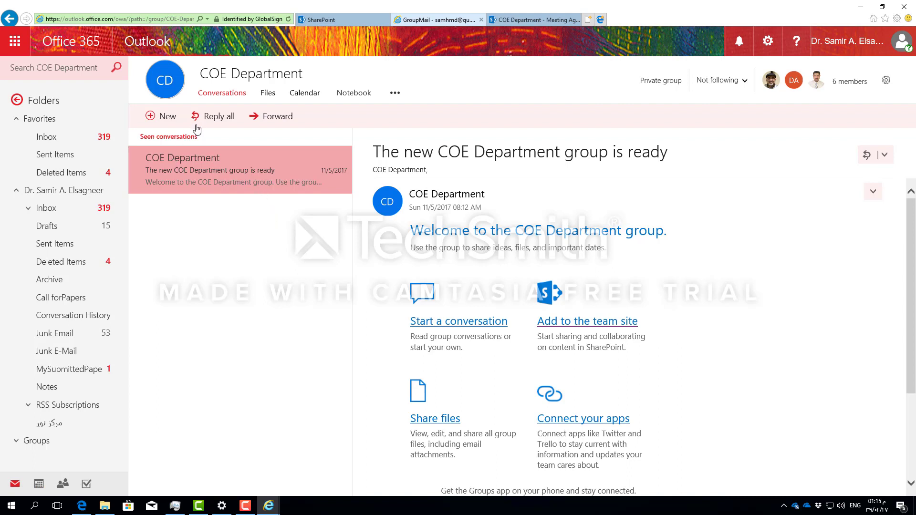
Step: Send the COE Department group a new message with subject "Salam" and the body lines "Test", "sjklsjksjk" and "sksksjk"
click(168, 117)
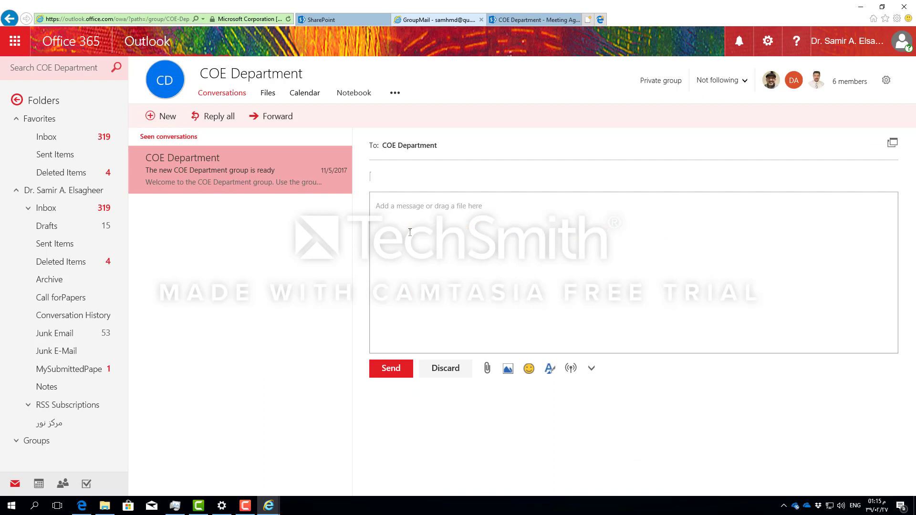
click(453, 257)
text(Test )
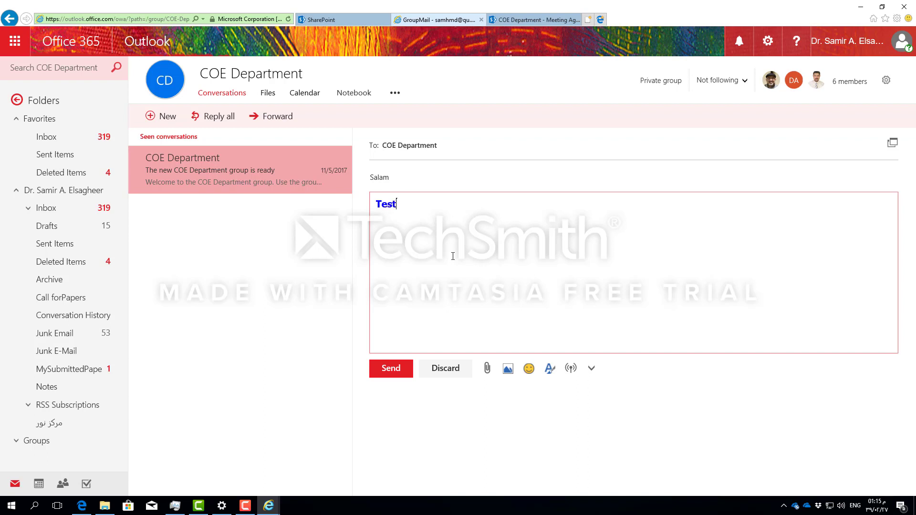
text(sjklsjksjk)
key(Return)
text(sksksjk)
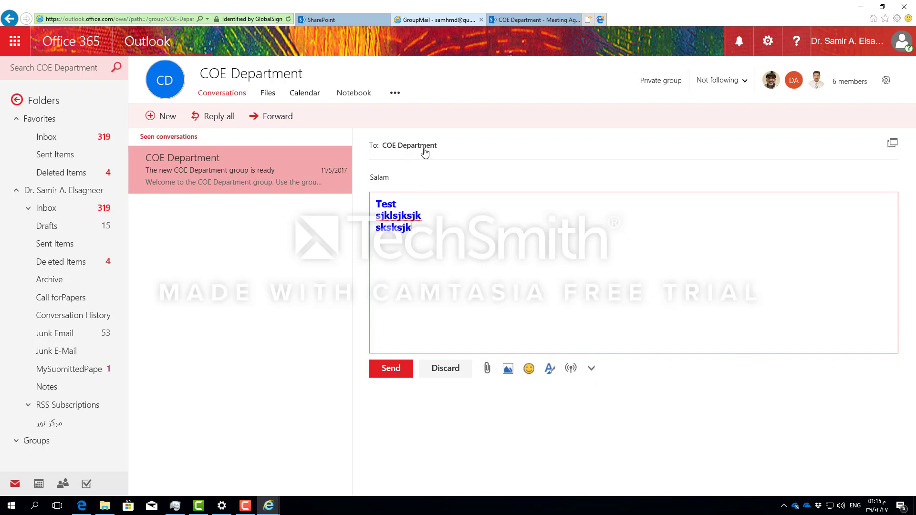
click(386, 370)
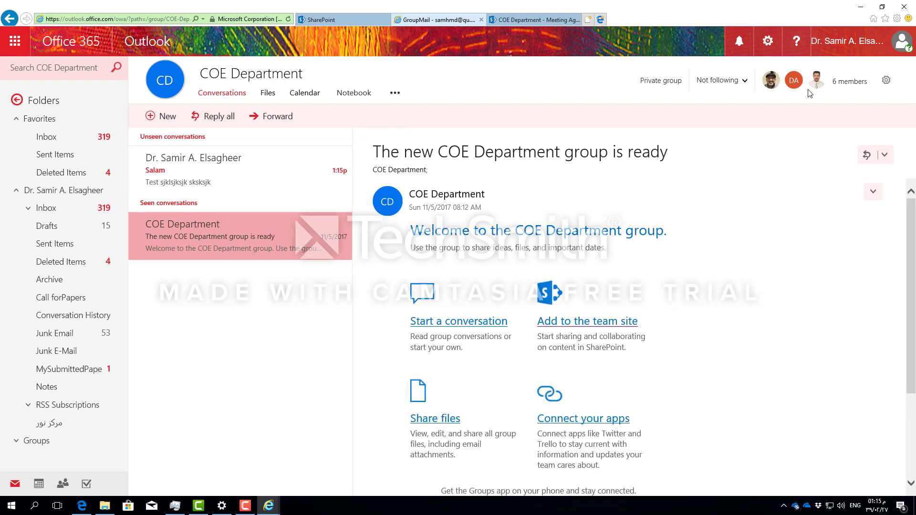
Step: Dismiss the group files tip and check the Focused and Other messages in the Inbox
mouse_move(773, 85)
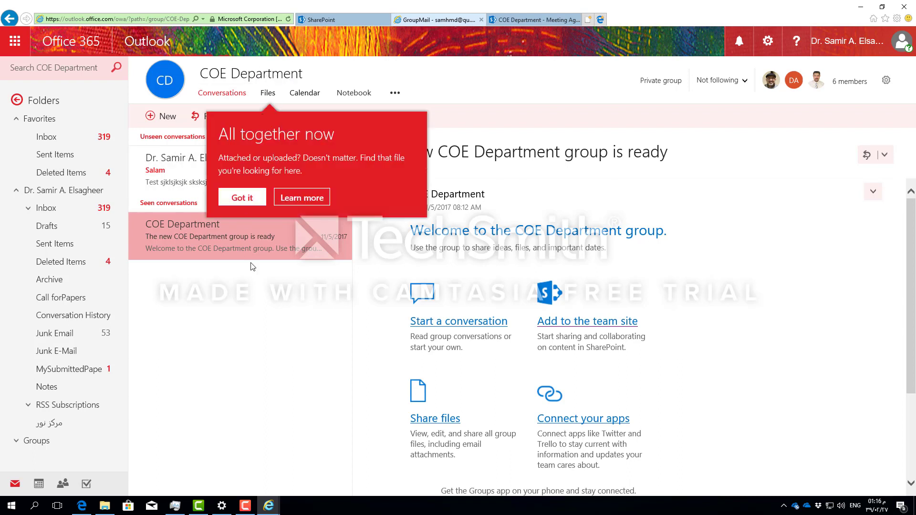
click(242, 197)
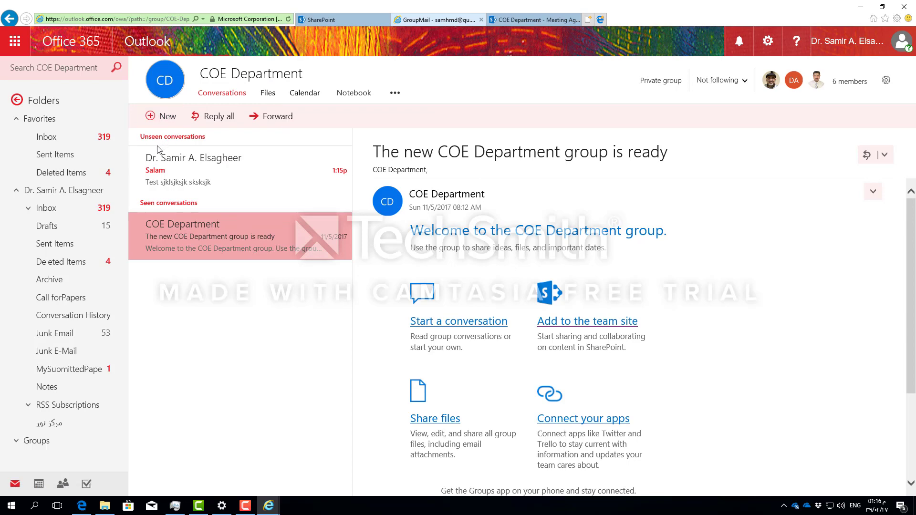
click(43, 137)
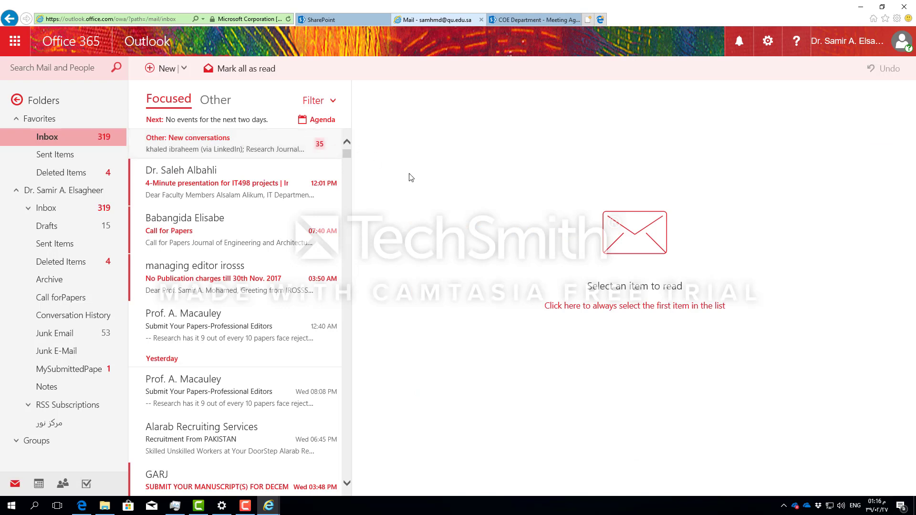
click(216, 100)
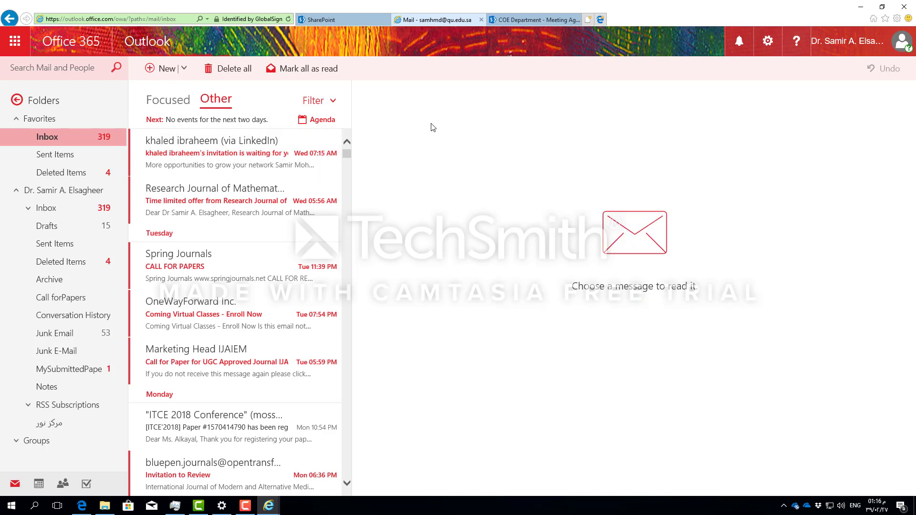
Step: Return to the COE Department SharePoint home page and review its News and Activity sections
click(539, 21)
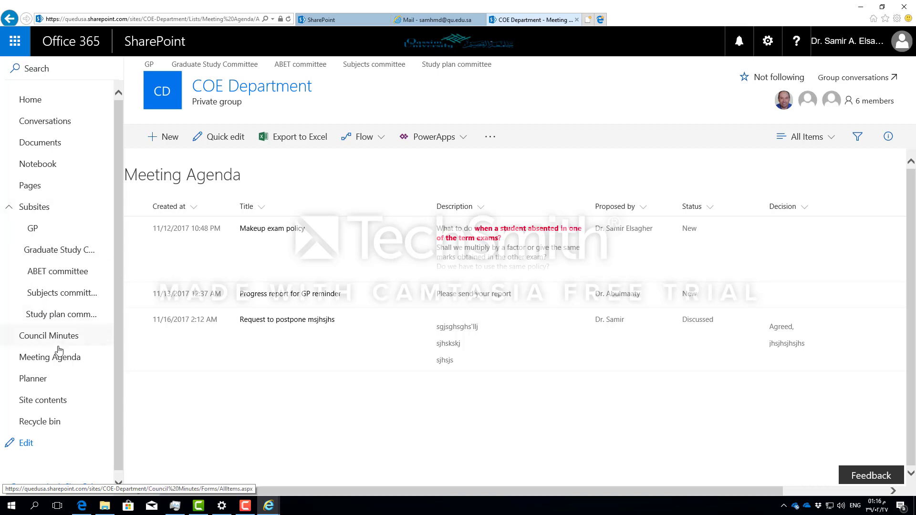
click(41, 110)
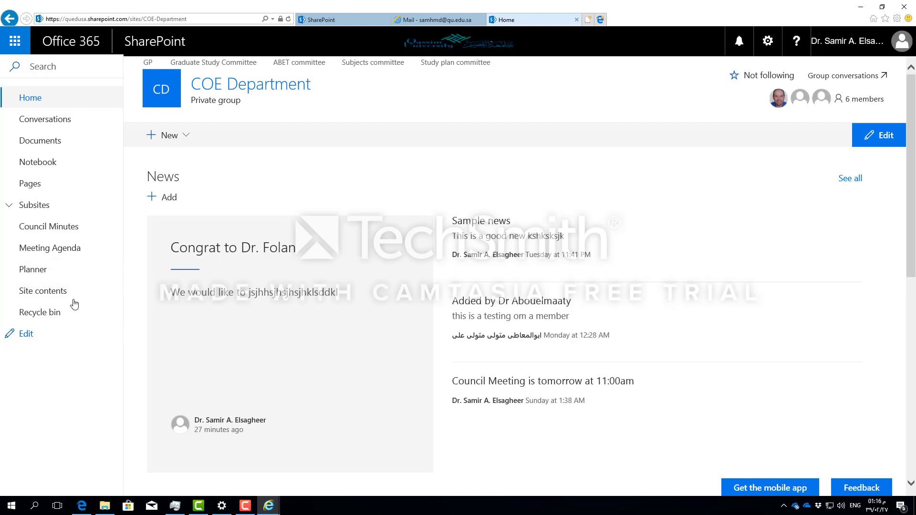
scroll(337, 239, down, 4)
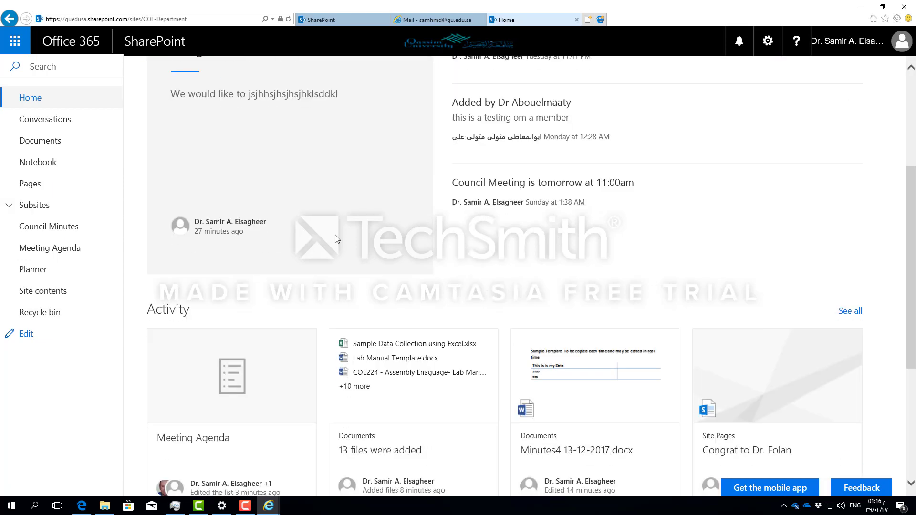
scroll(337, 238, down, 5)
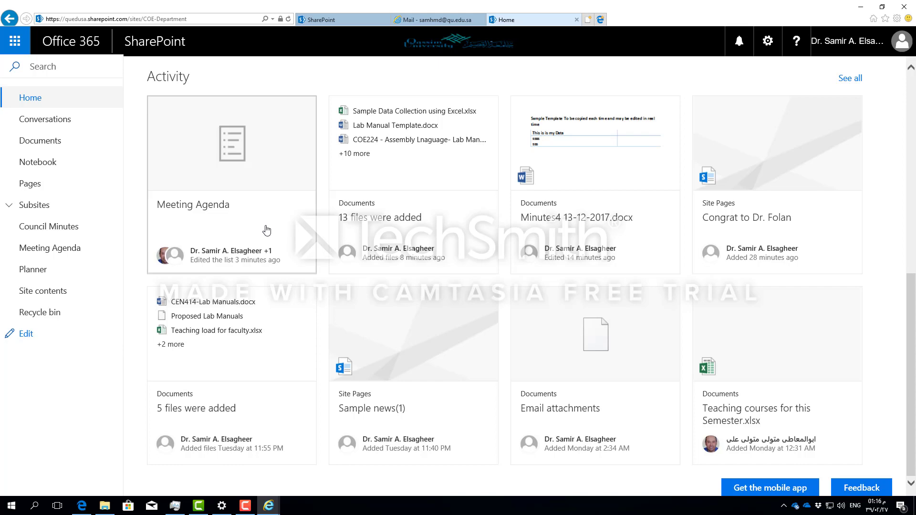
scroll(267, 231, up, 9)
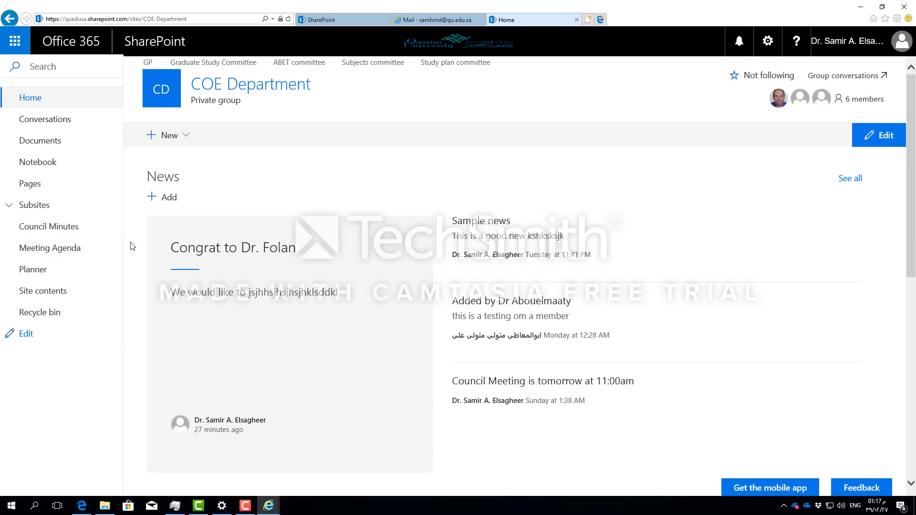
mouse_move(247, 509)
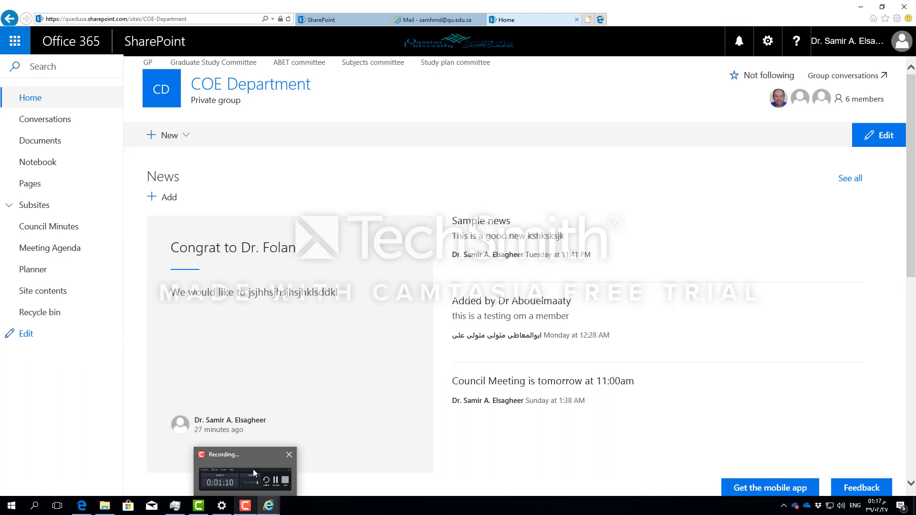
mouse_move(253, 463)
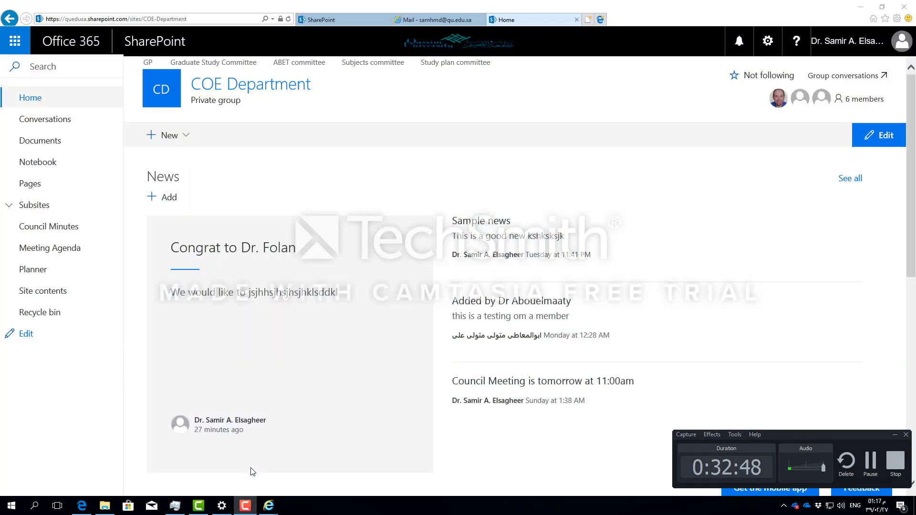